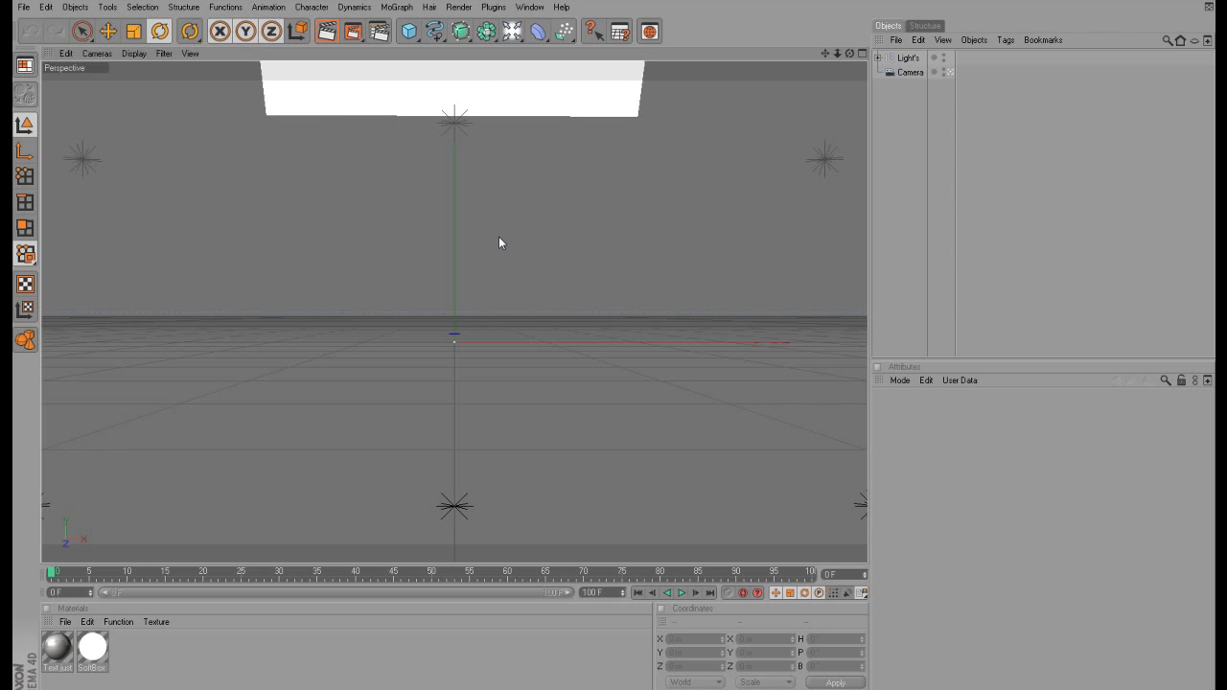
# Add a MoGraph Text object to the scene and set its alignment to Middle.
pyautogui.click(396, 7)
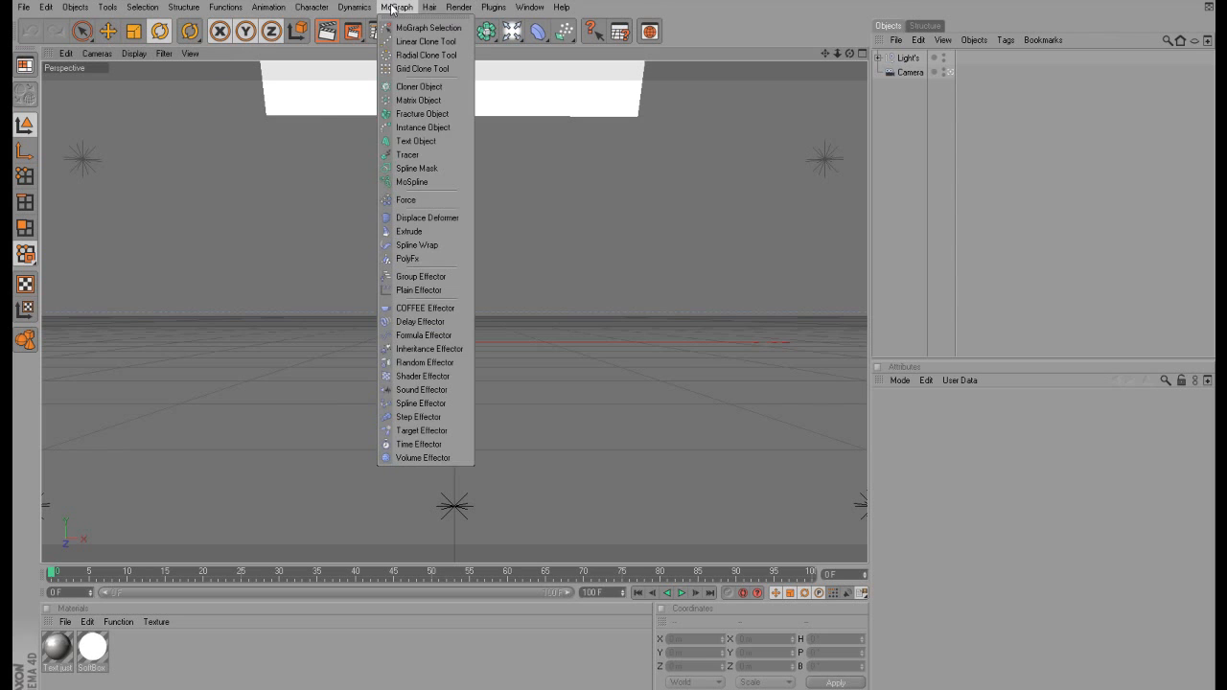
pyautogui.click(426, 143)
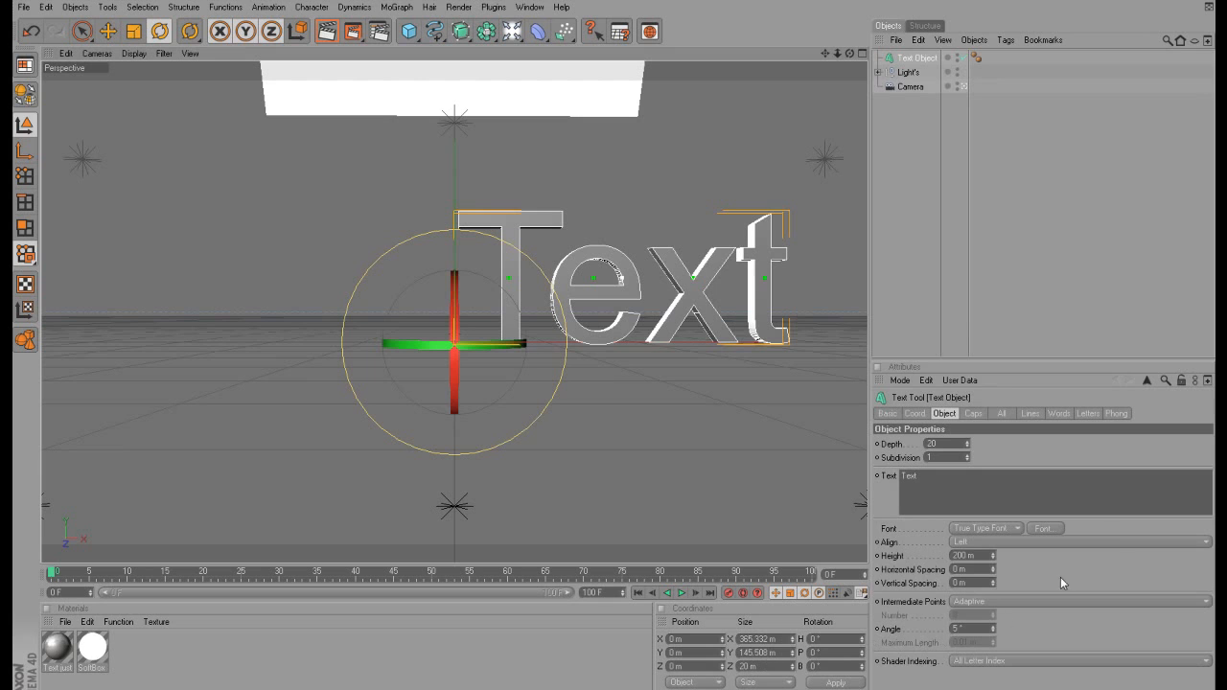
pyautogui.click(1107, 544)
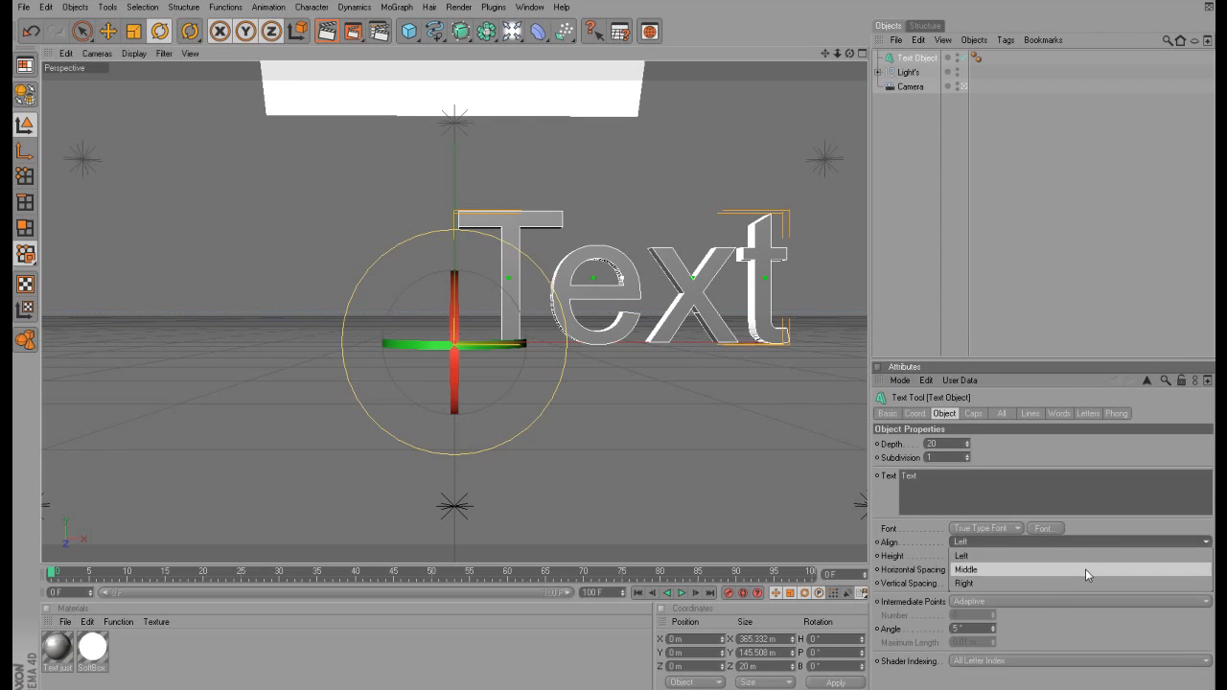
pyautogui.click(1085, 568)
# Replace the Text object's default wording with "Creo".
pyautogui.doubleClick(1088, 490)
pyautogui.write('CRE')
pyautogui.press('BackSpace')
pyautogui.press('BackSpace')
pyautogui.write('red')
pyautogui.press('BackSpace')
pyautogui.write('o')
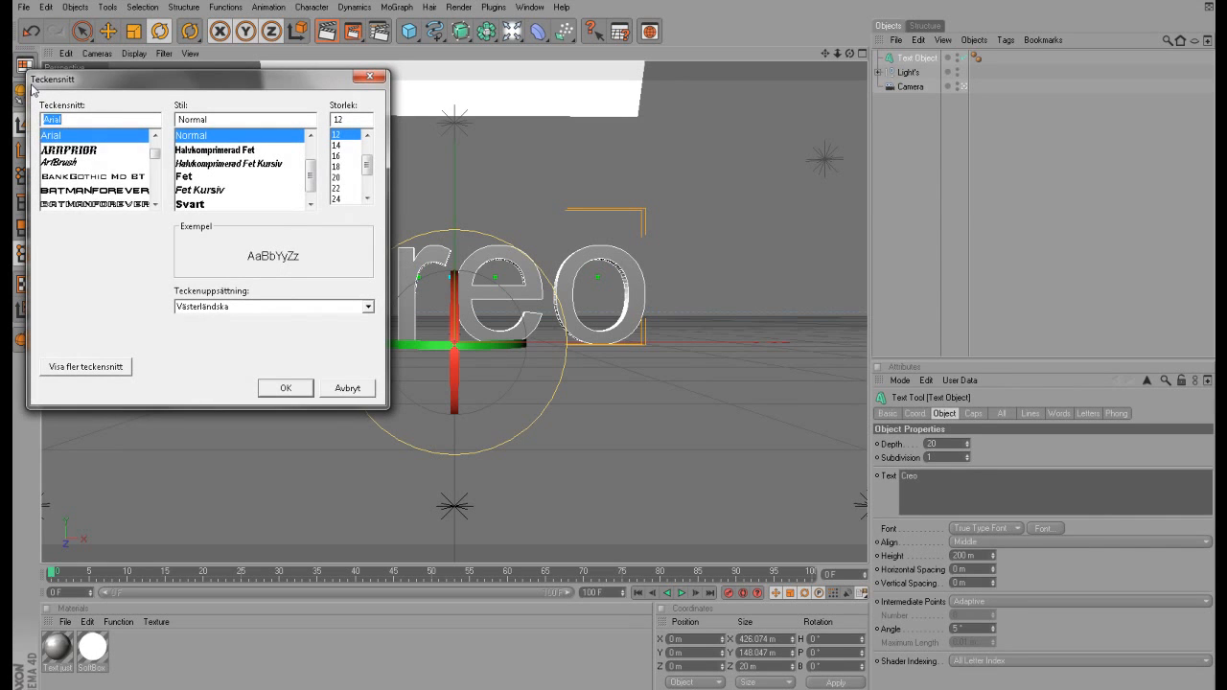
# Set the text's font to Xero's Theorem in the Normal style.
pyautogui.write('x')
pyautogui.click(68, 175)
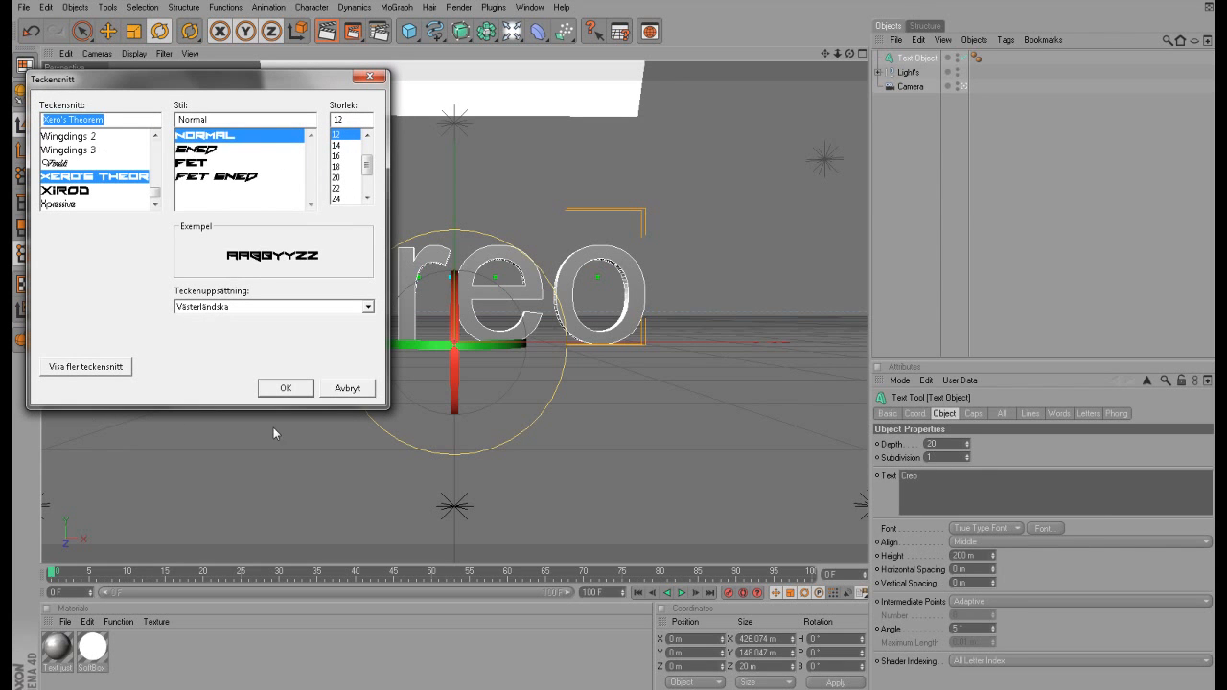
pyautogui.click(288, 388)
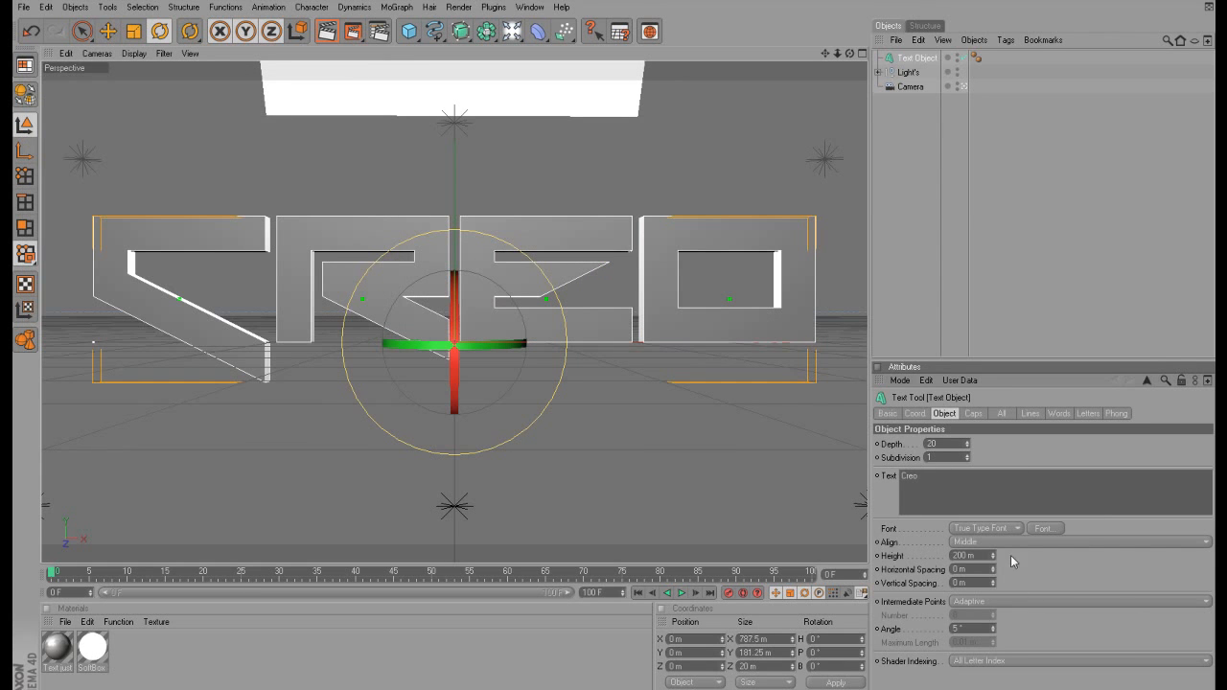
# Reduce the text's height to 133 m.
pyautogui.moveTo(993, 555); pyautogui.dragTo(990, 469)
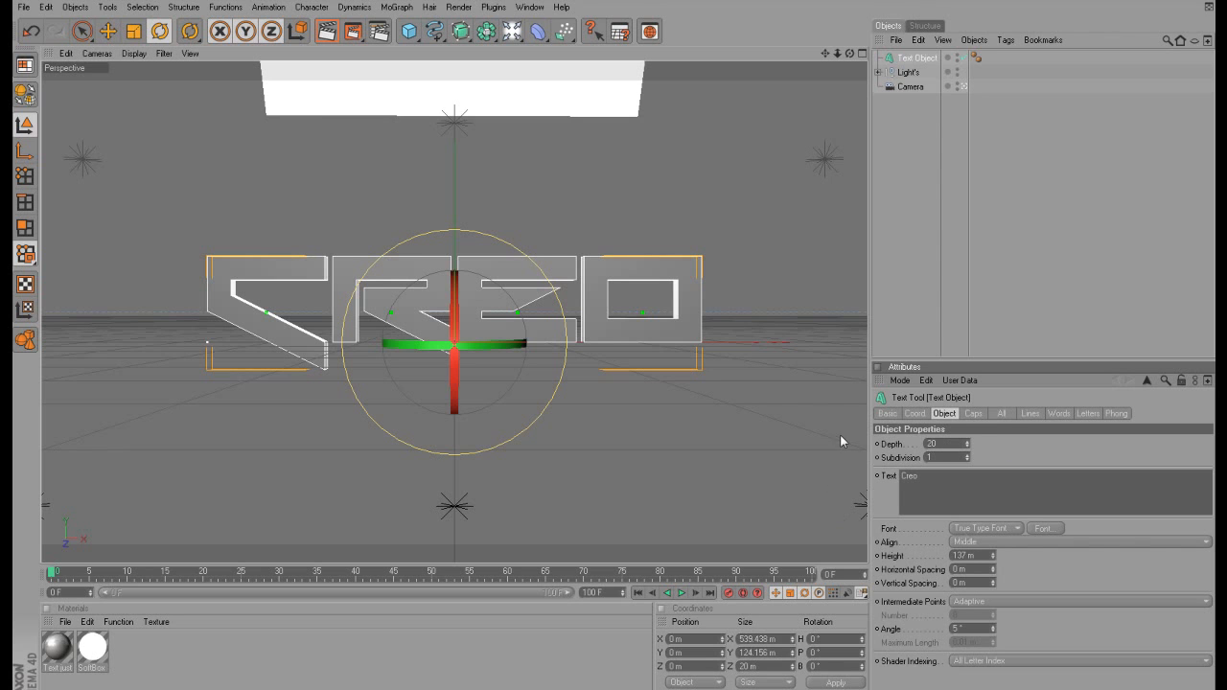
pyautogui.click(993, 559)
pyautogui.click(994, 559)
pyautogui.click(994, 559)
pyautogui.click(994, 559)
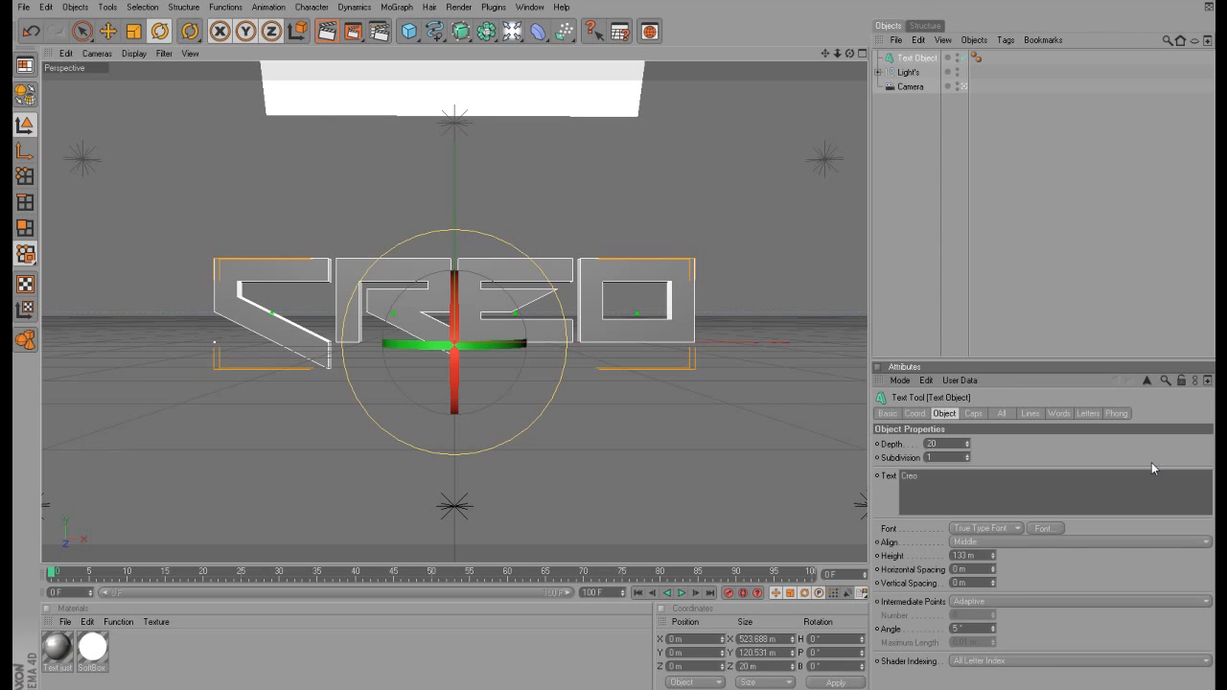
# Set both the start and end caps of the text to Fillet Cap.
pyautogui.click(973, 413)
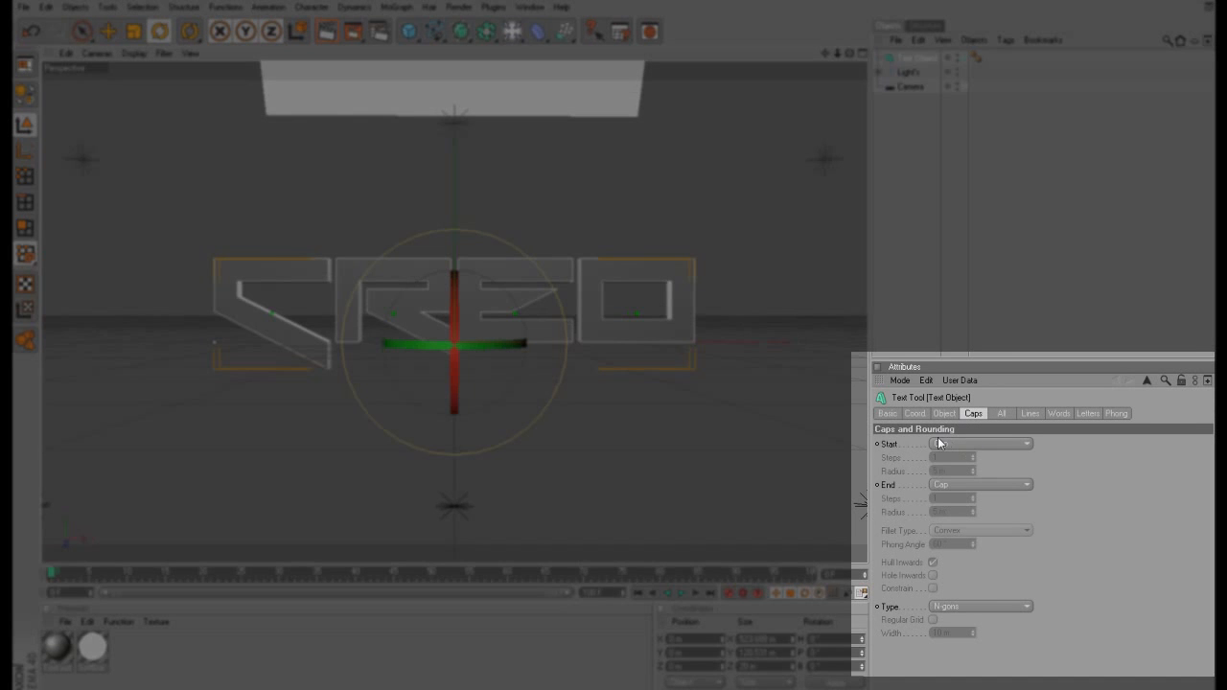
pyautogui.click(939, 443)
pyautogui.click(957, 499)
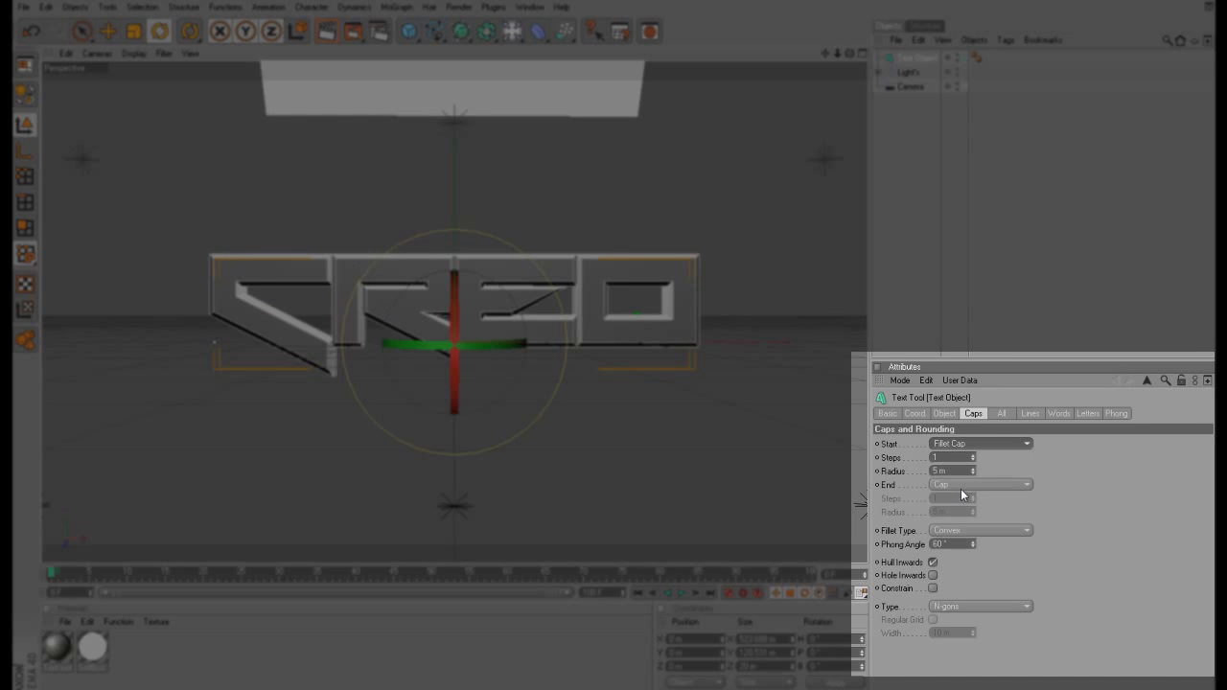
pyautogui.click(961, 491)
pyautogui.click(951, 537)
# Set the fillet radius of the start and end caps to 2 m each.
pyautogui.moveTo(958, 470); pyautogui.dragTo(878, 468)
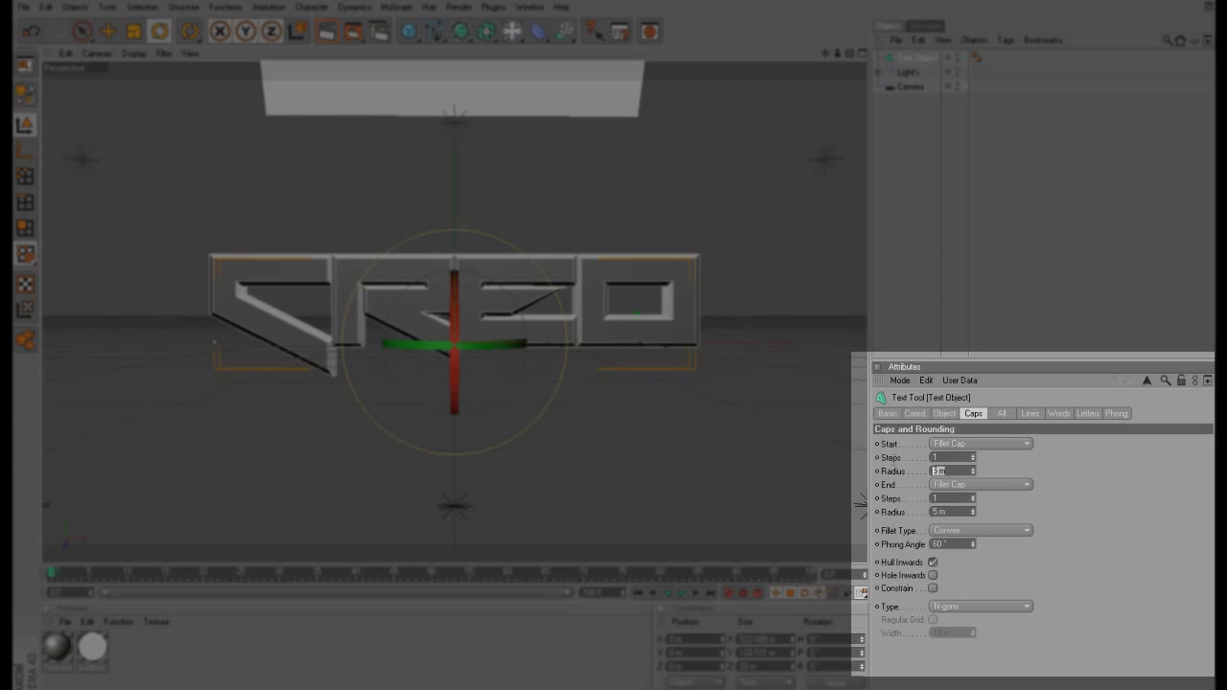
pyautogui.write('2')
pyautogui.doubleClick(964, 511)
pyautogui.write('2')
pyautogui.press('Return')
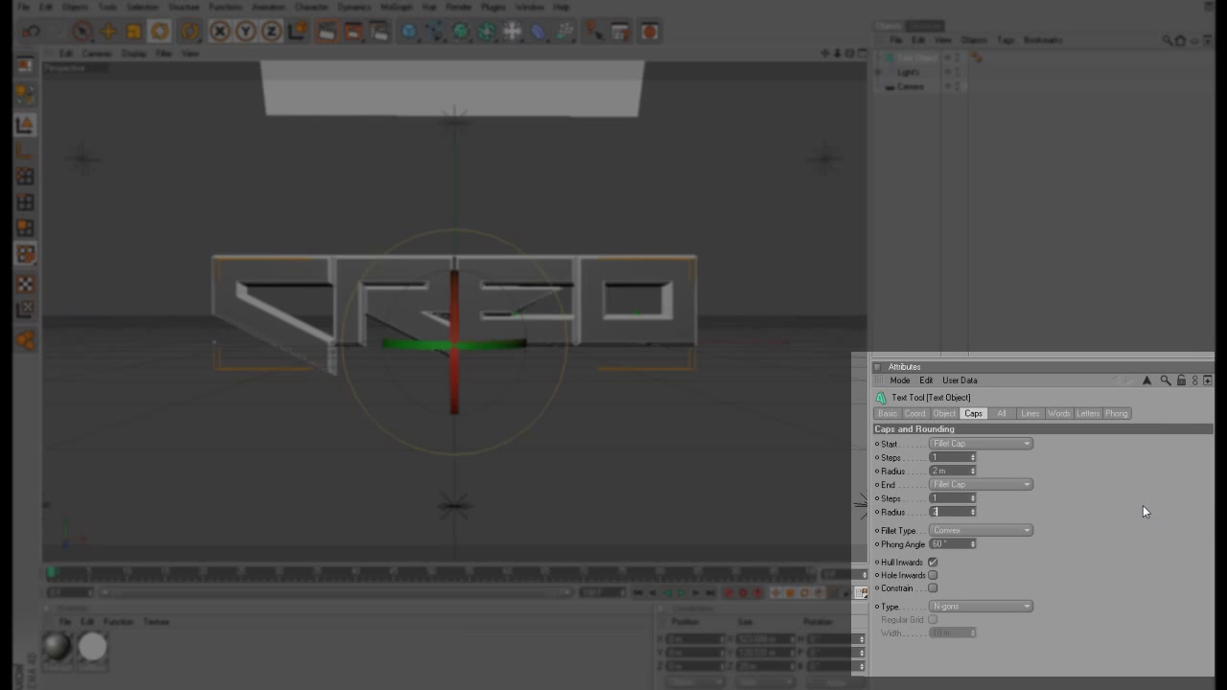
# Change the text's fillet type to 1 Step and turn off Hull Inwards.
pyautogui.click(962, 533)
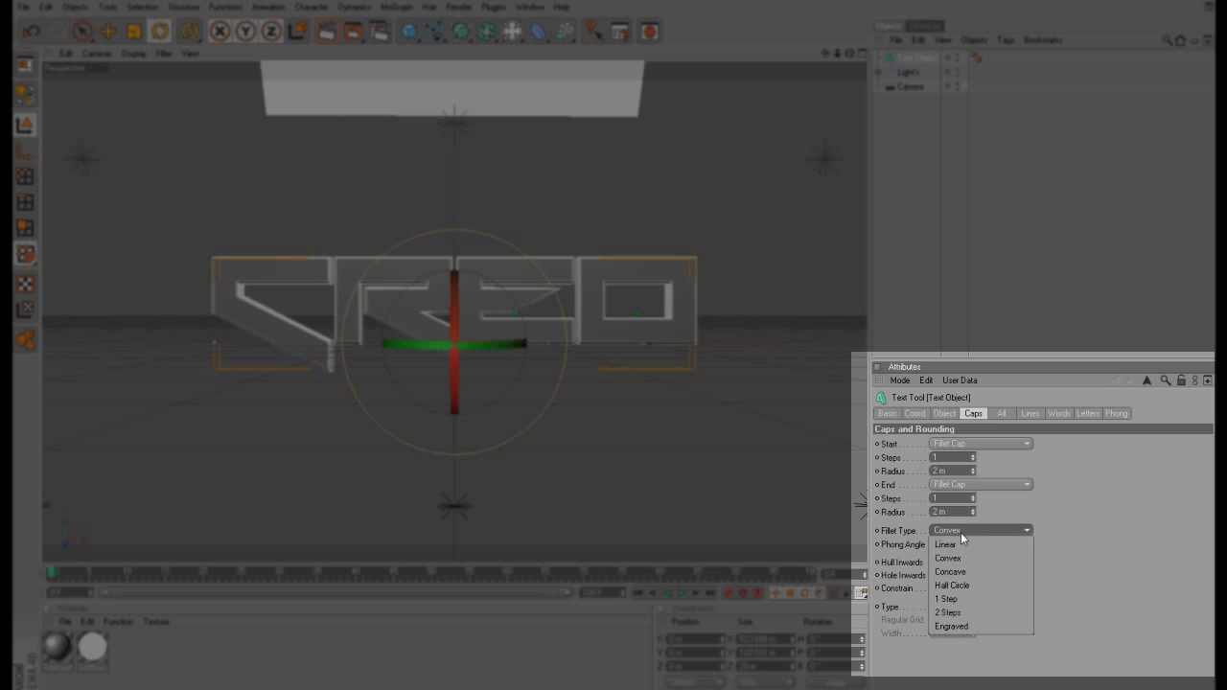
pyautogui.click(961, 599)
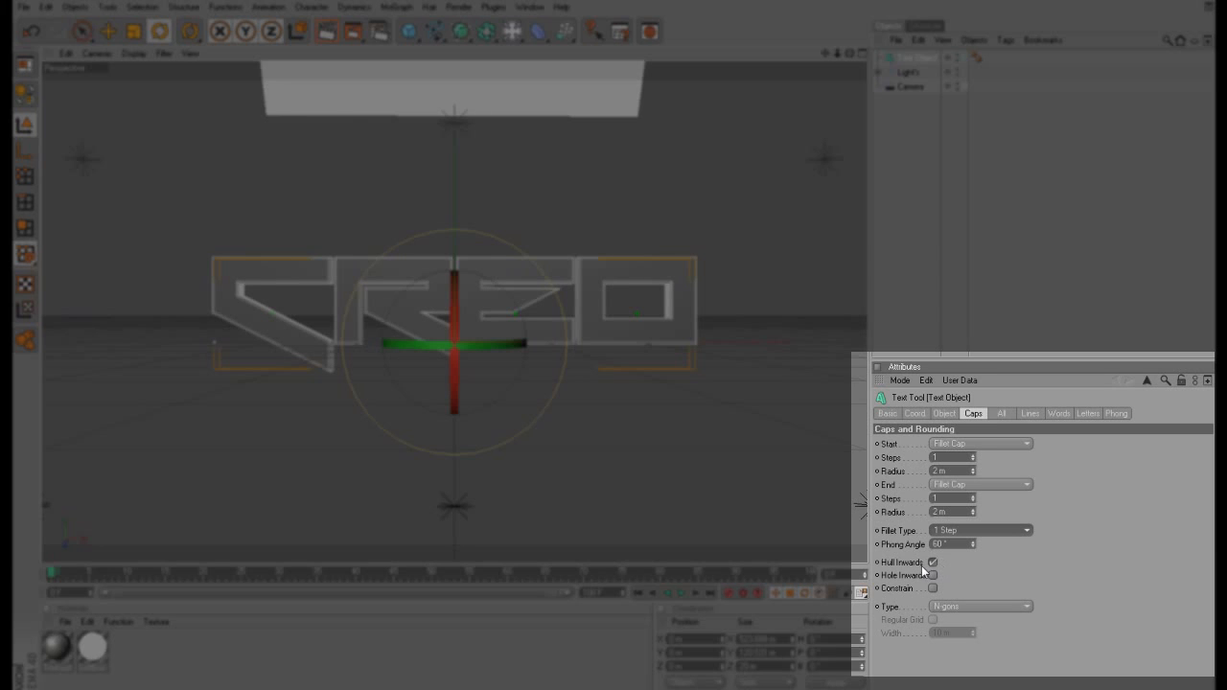
pyautogui.click(932, 563)
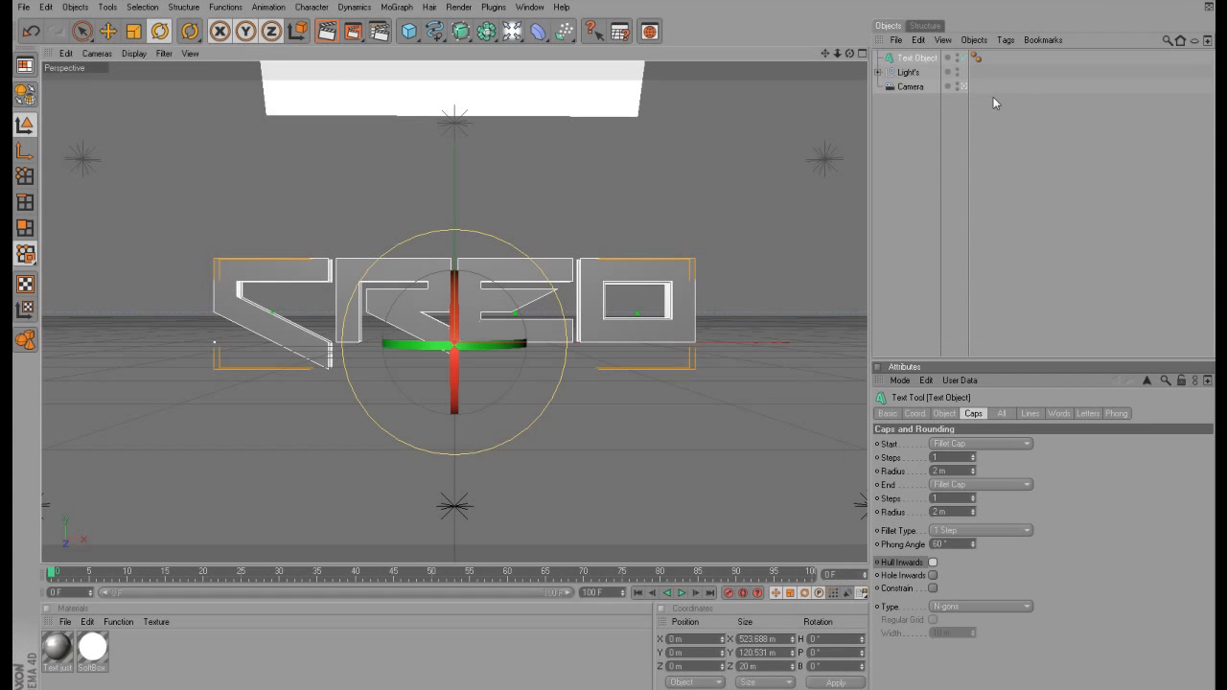
# Leave the scene camera to examine the text's stepped edges from several angles, and return to the camera view.
pyautogui.click(963, 86)
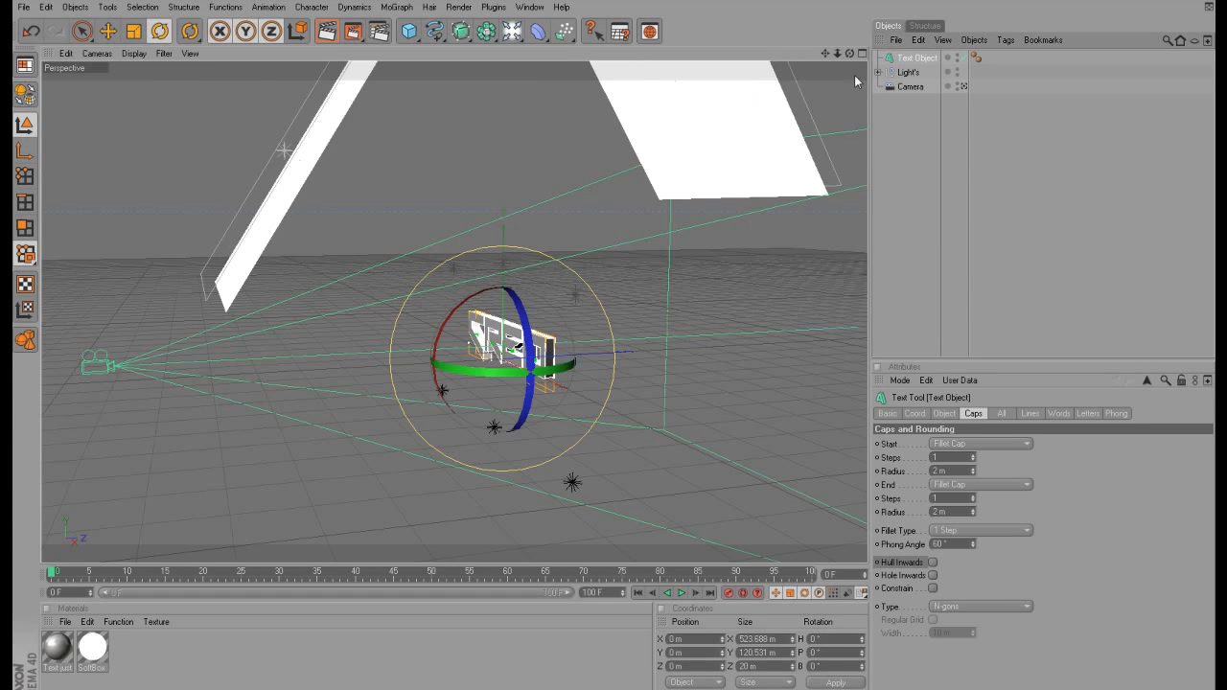
pyautogui.keyDown('alt'); pyautogui.moveTo(854, 77); pyautogui.dragTo(650, 464); pyautogui.keyUp('alt')
pyautogui.moveTo(849, 54); pyautogui.dragTo(764, 96)
pyautogui.moveTo(837, 54); pyautogui.dragTo(699, 62)
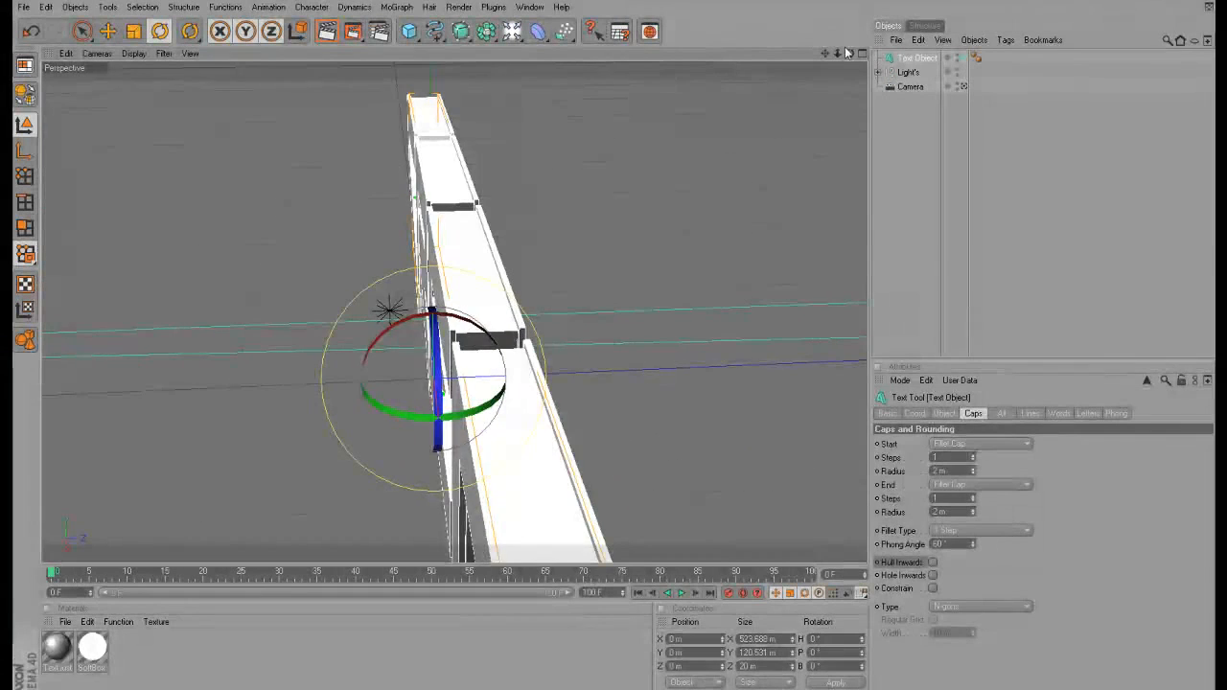
pyautogui.moveTo(849, 54); pyautogui.dragTo(657, 306)
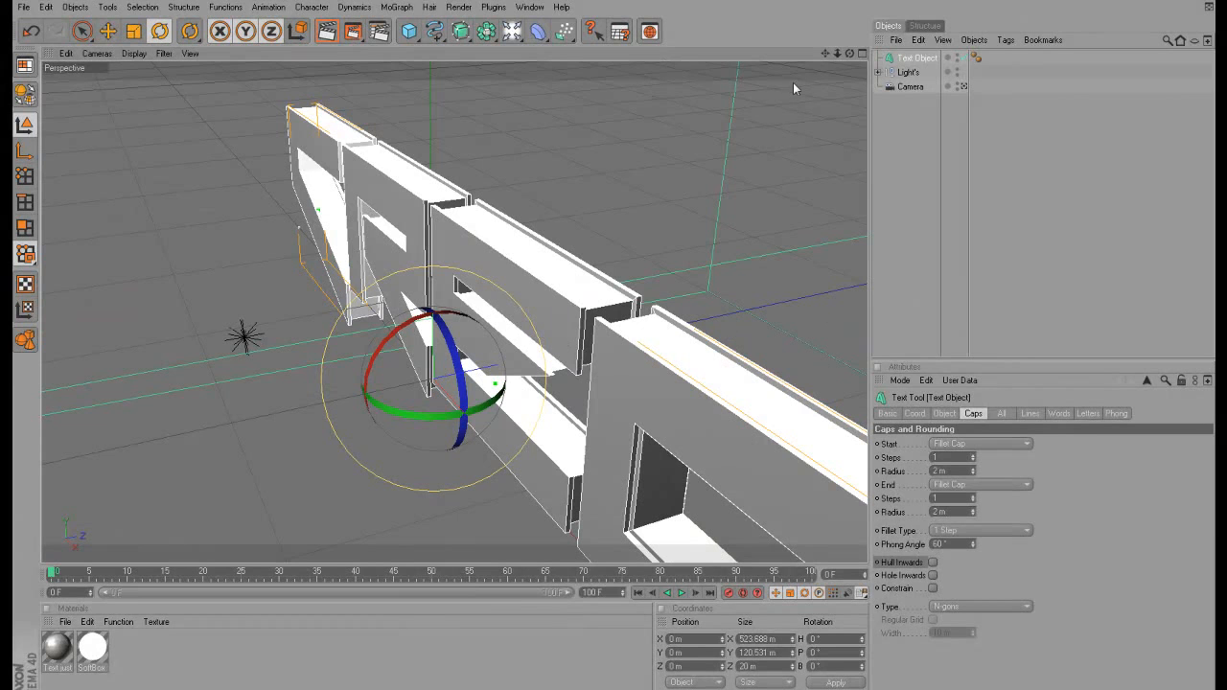
pyautogui.click(963, 86)
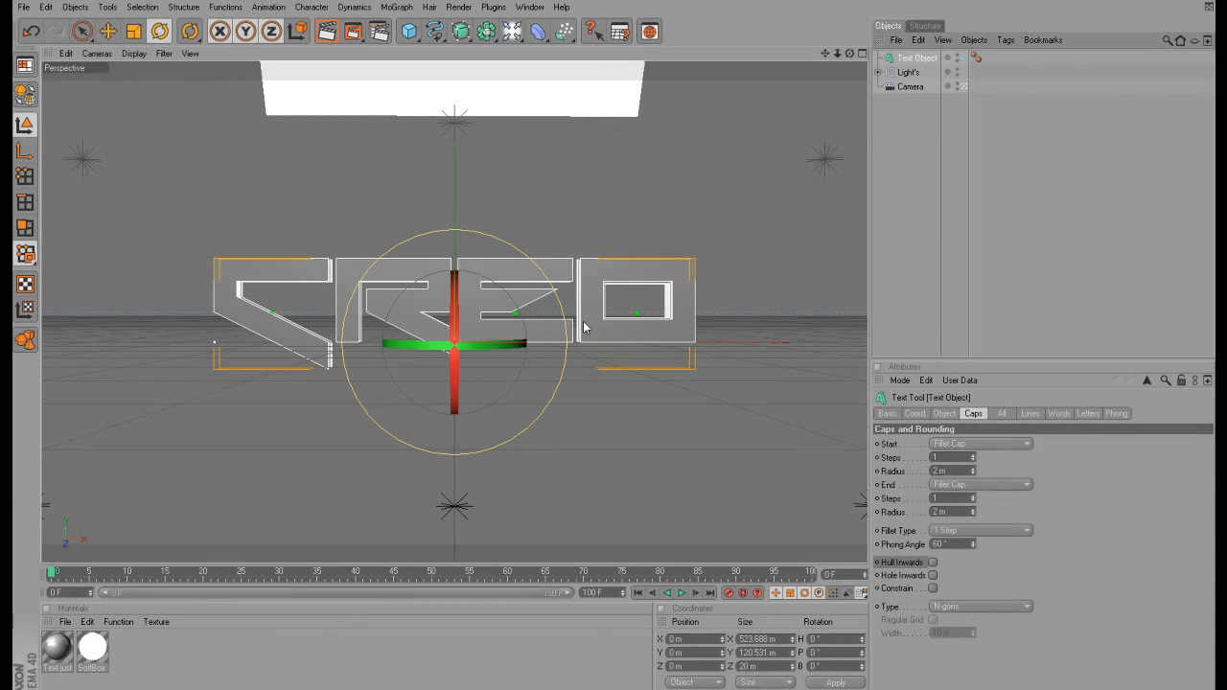
# Duplicate the grey text material and set the copy's colour to orange with RGB 255, 93, 0.
pyautogui.click(57, 650)
pyautogui.keyDown('ctrl'); pyautogui.moveTo(57, 648); pyautogui.dragTo(90, 658); pyautogui.keyUp('ctrl')
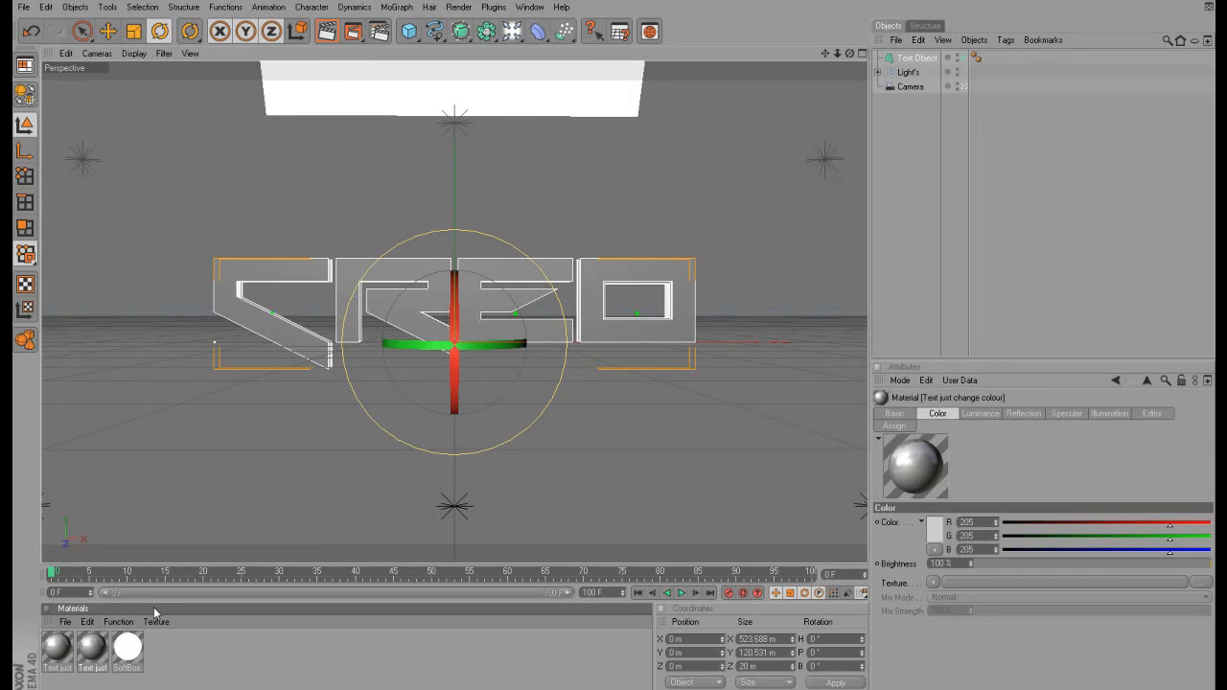
pyautogui.doubleClick(88, 650)
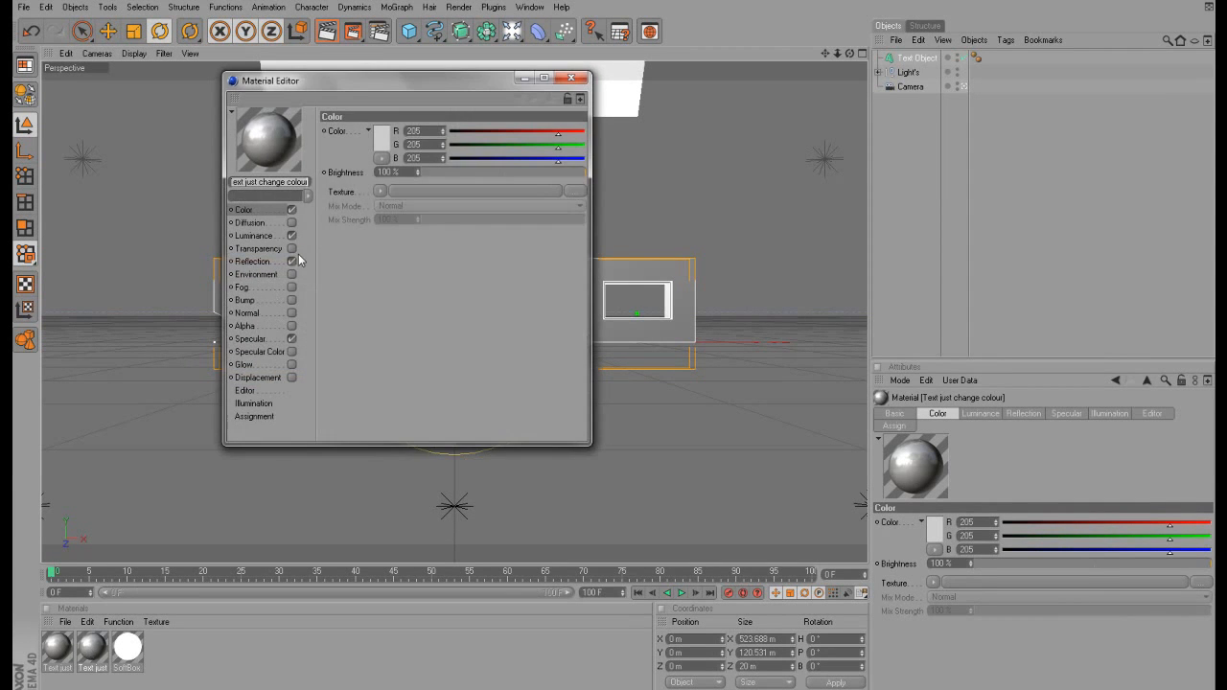
pyautogui.click(382, 140)
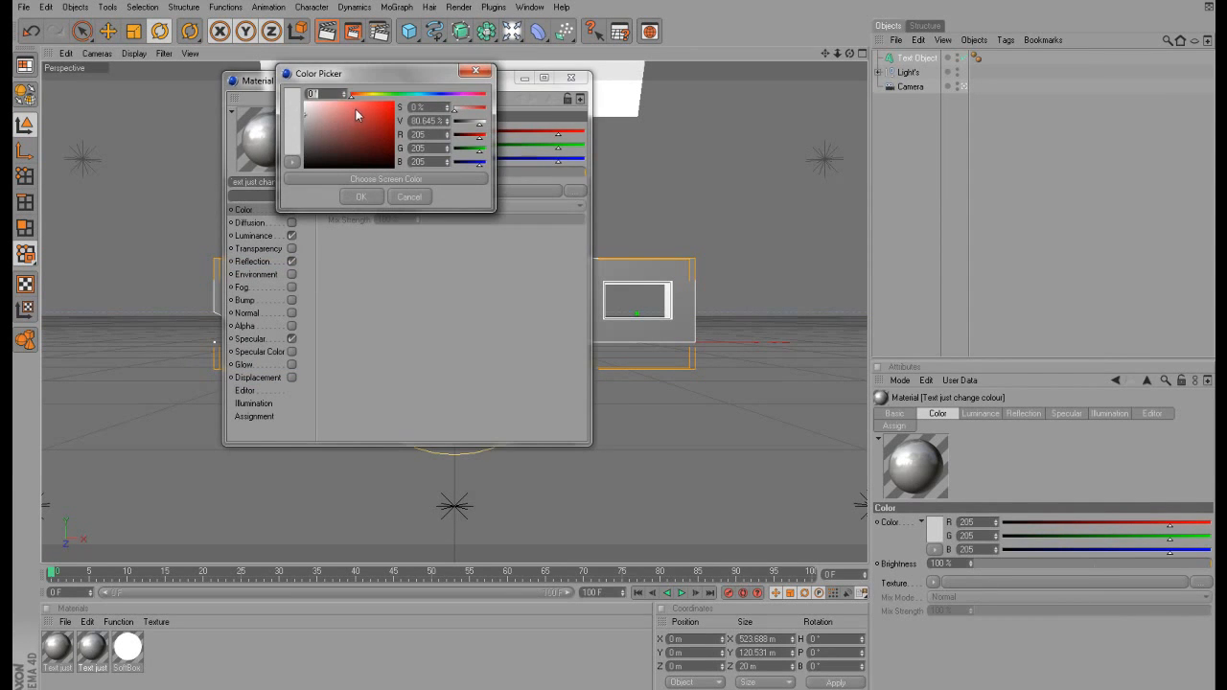
pyautogui.click(357, 95)
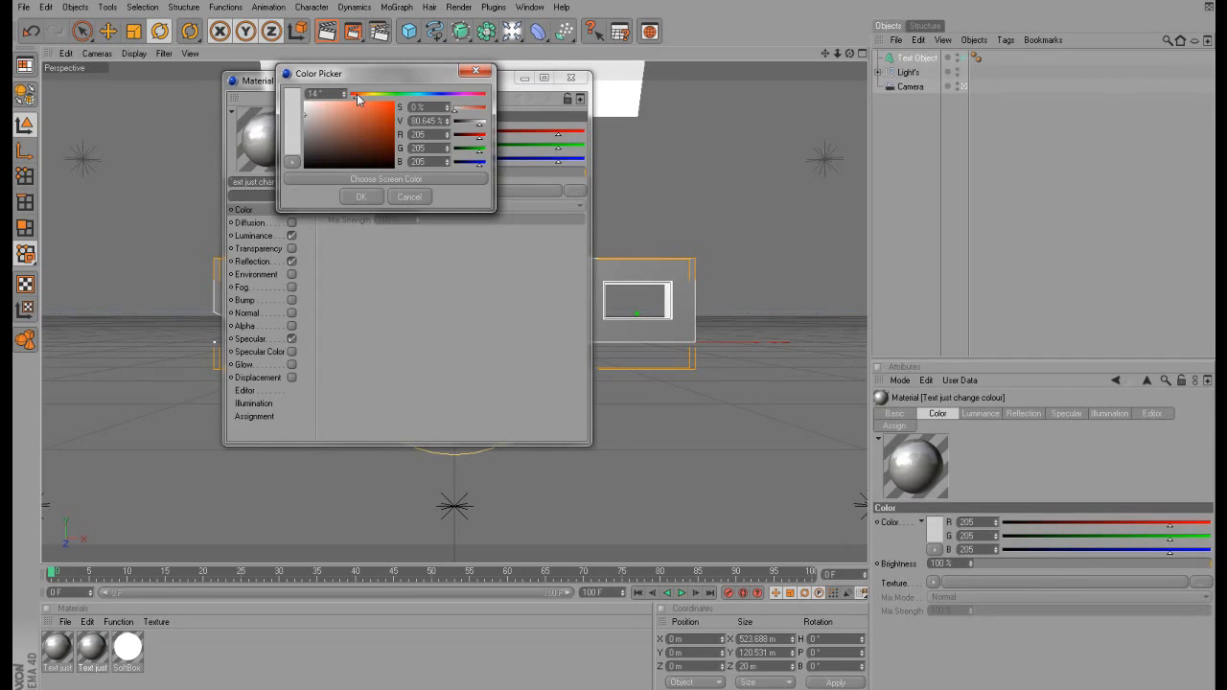
pyautogui.moveTo(367, 109); pyautogui.dragTo(398, 102)
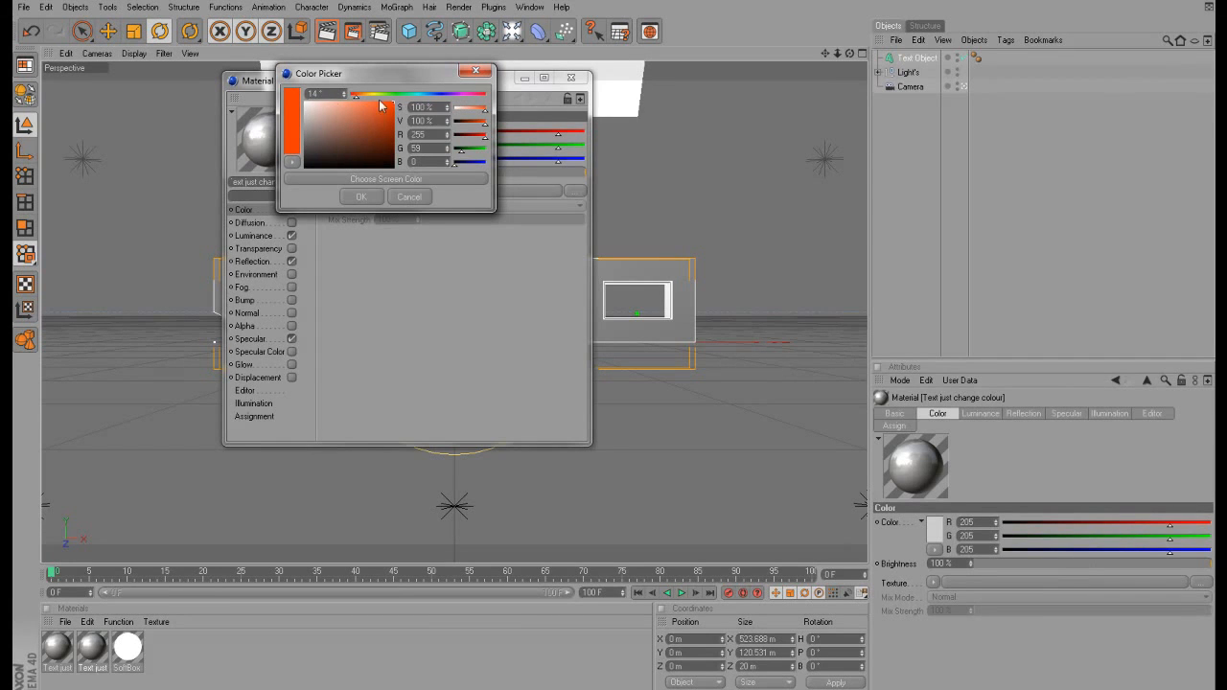
pyautogui.click(362, 95)
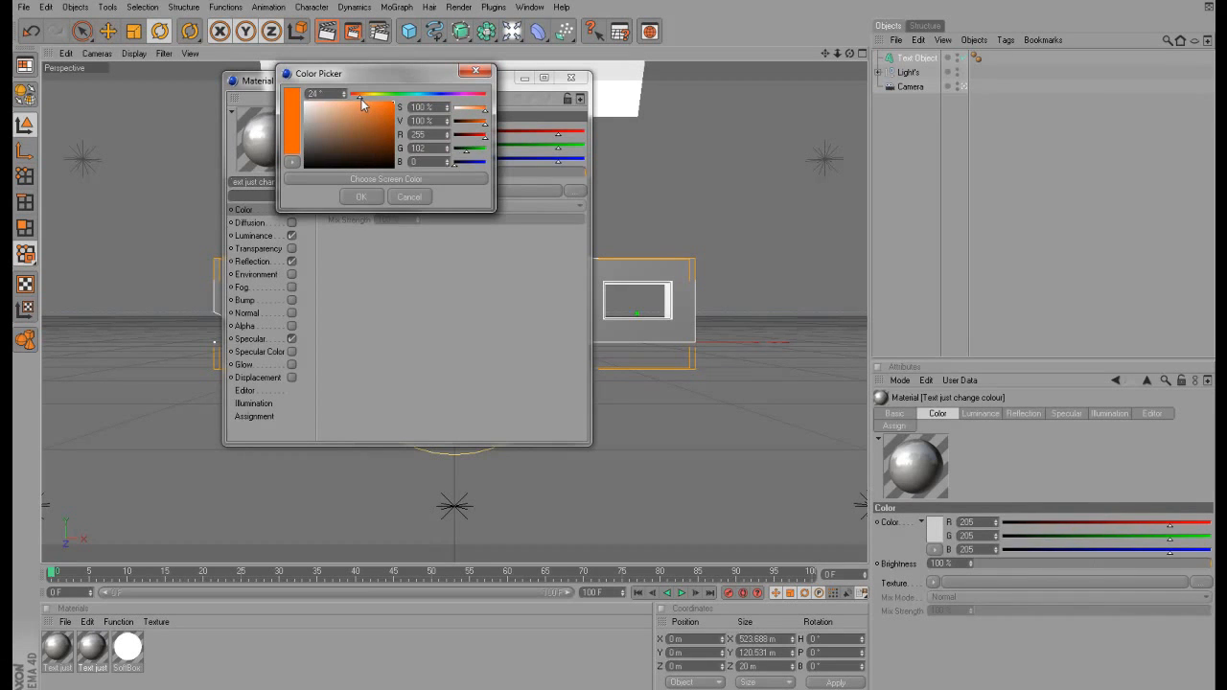
pyautogui.click(361, 96)
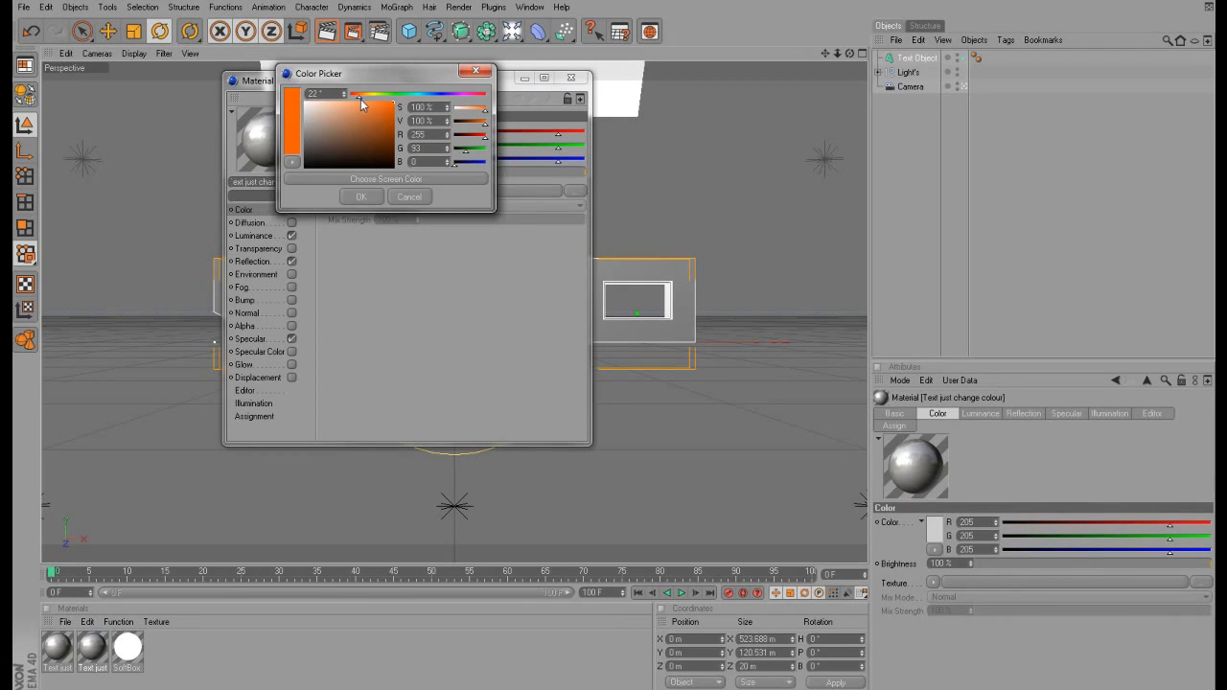
pyautogui.click(360, 199)
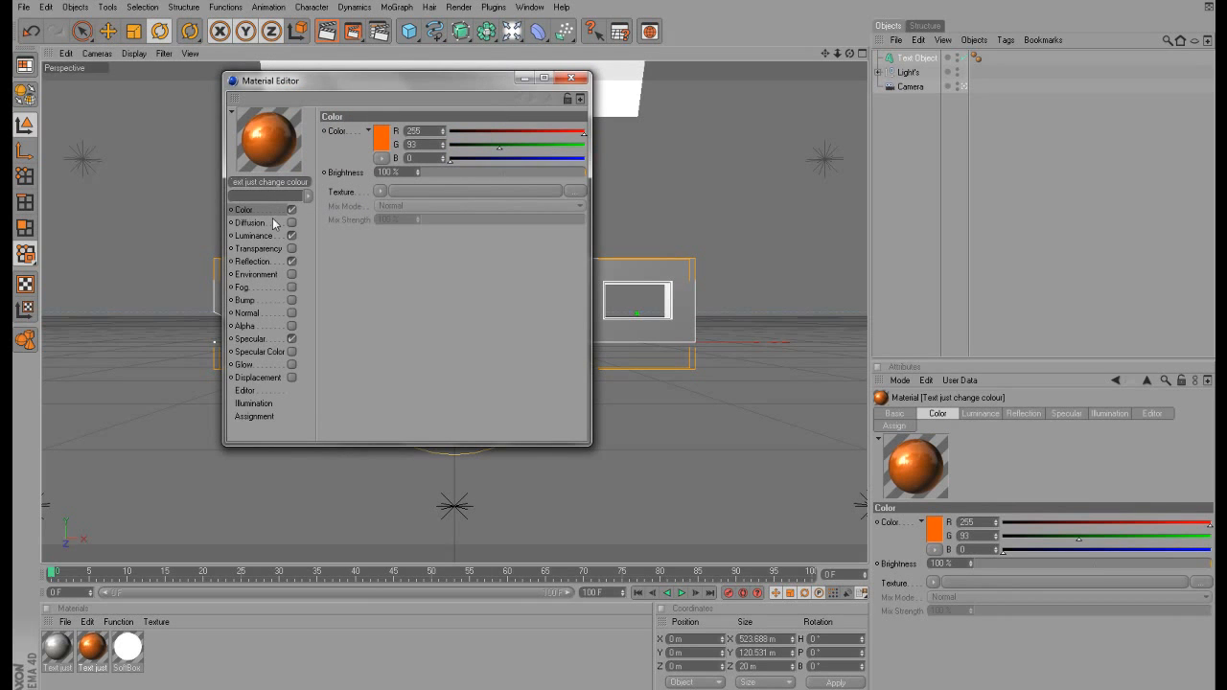
pyautogui.click(573, 77)
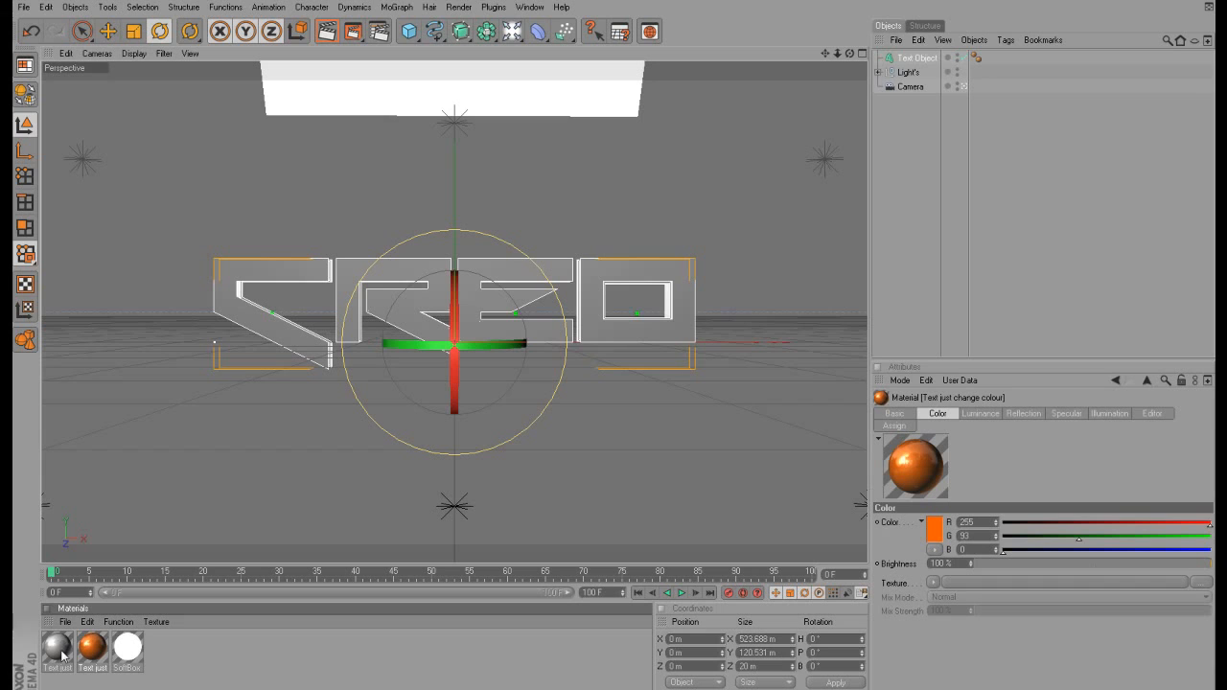
# Apply the grey and orange materials to the text, and restrict the orange one to selection C1.
pyautogui.moveTo(63, 656); pyautogui.dragTo(295, 341)
pyautogui.moveTo(92, 652); pyautogui.dragTo(365, 317)
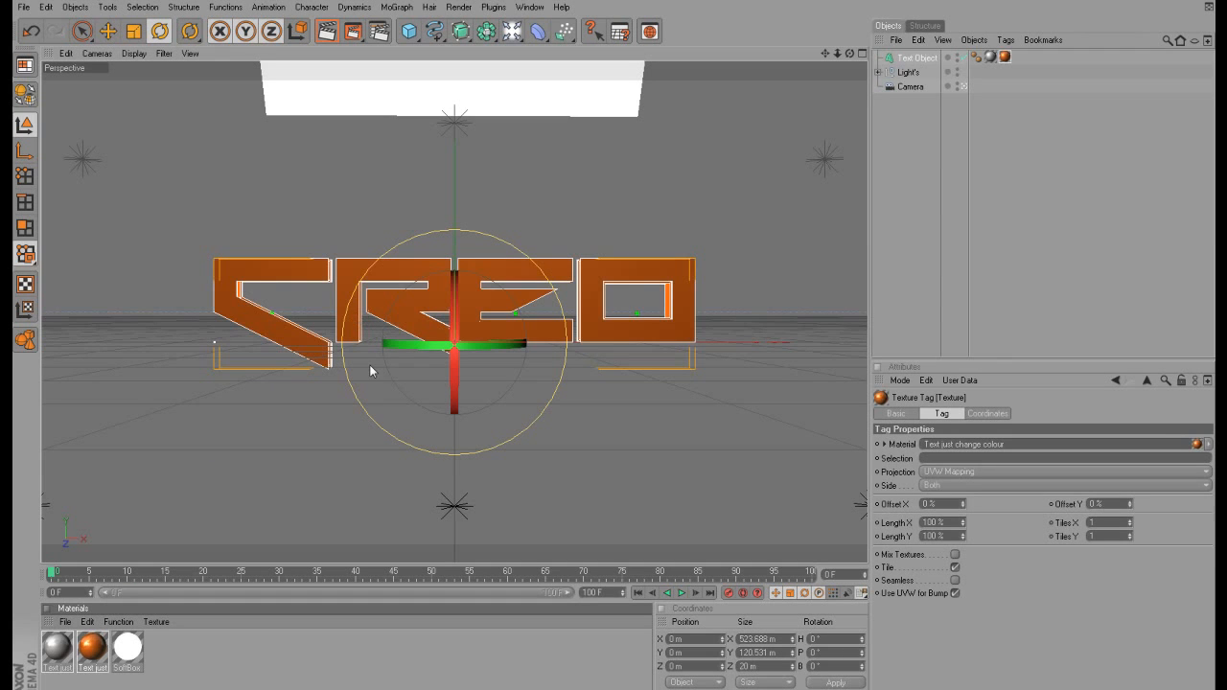
pyautogui.click(1006, 58)
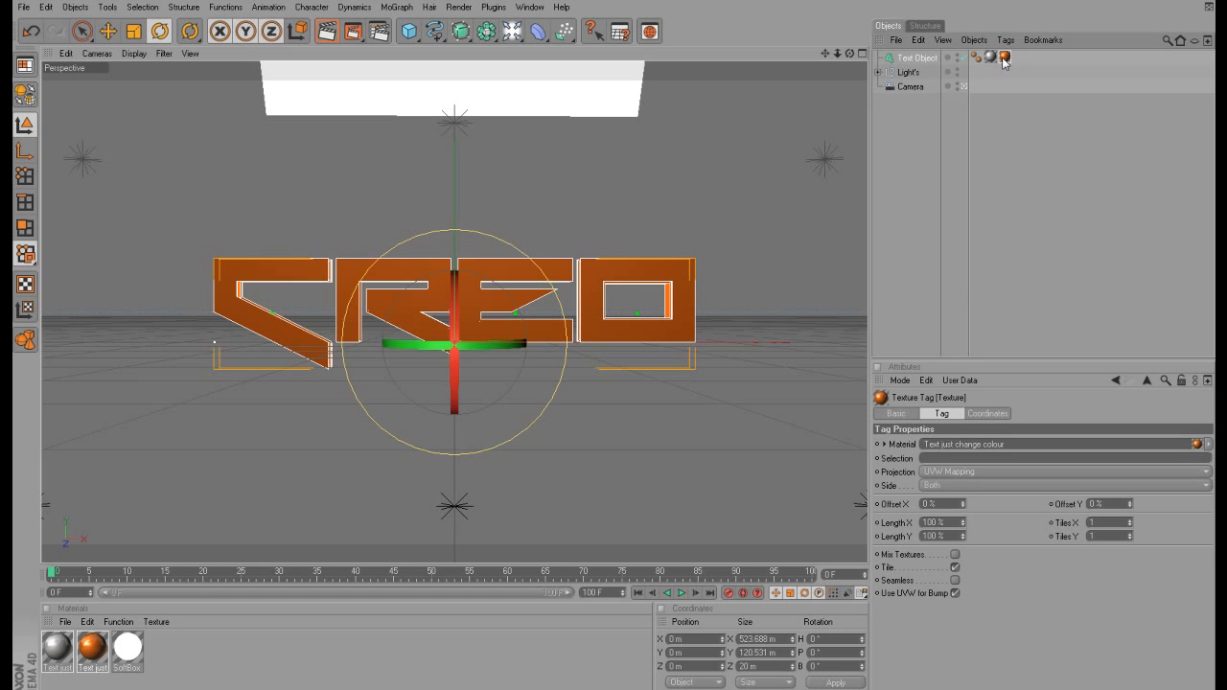
pyautogui.click(920, 458)
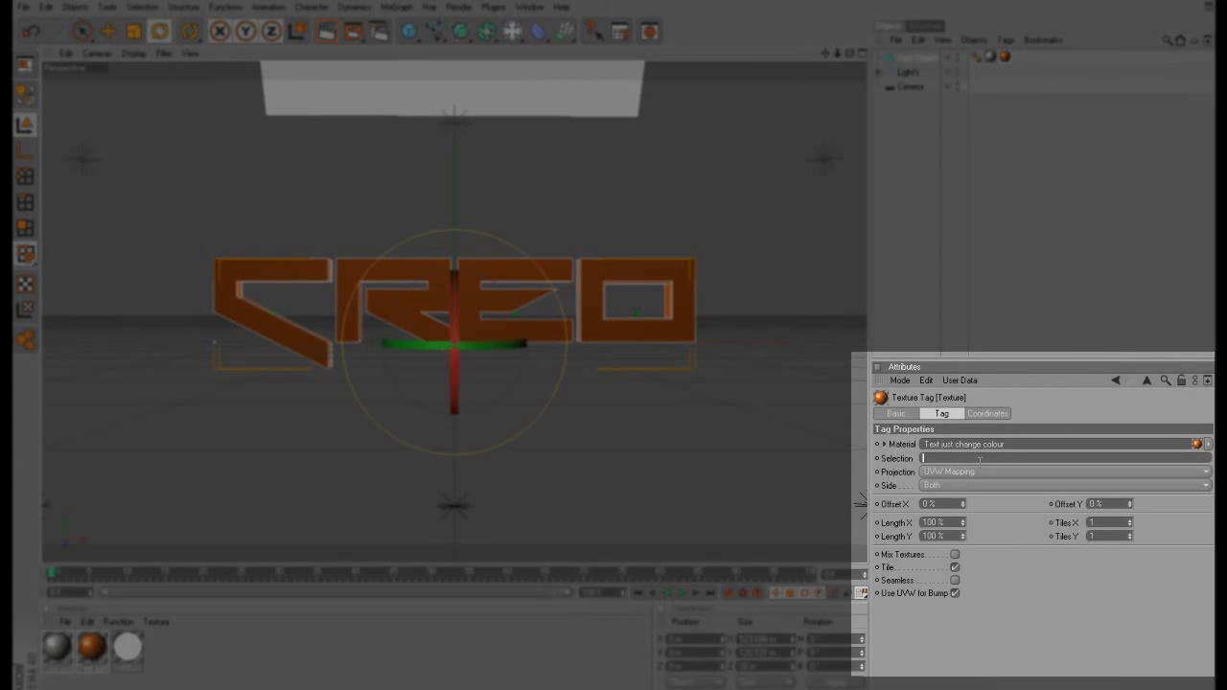
pyautogui.click(909, 238)
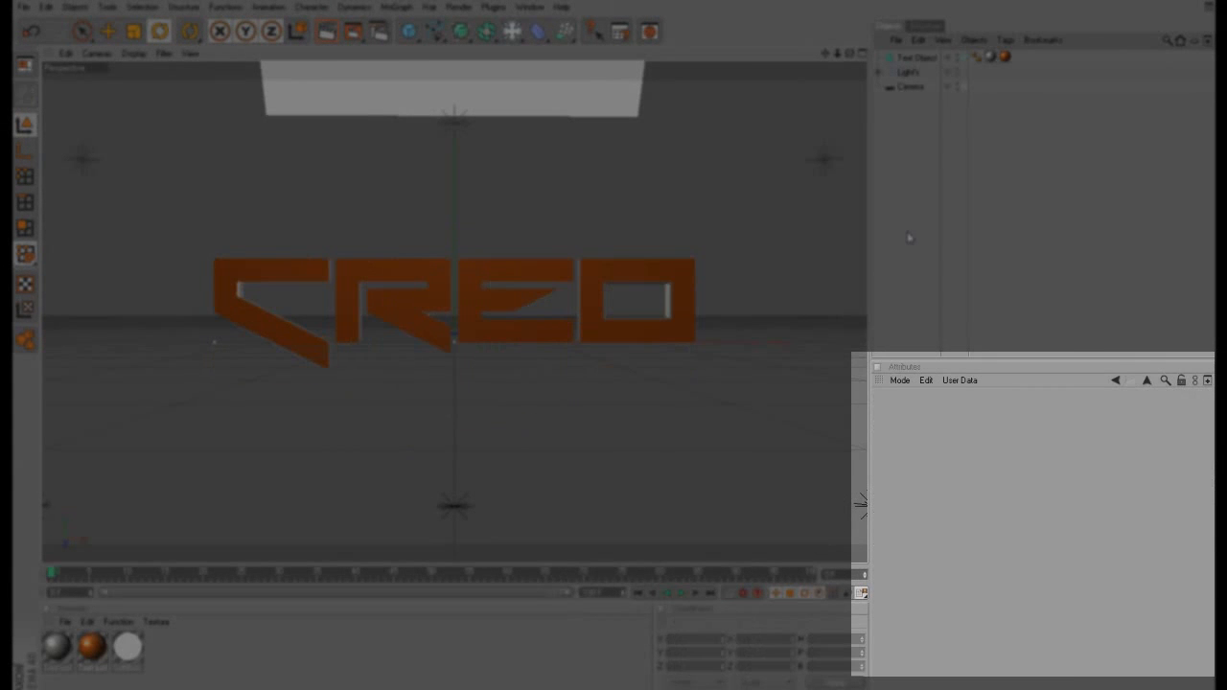
pyautogui.click(1006, 56)
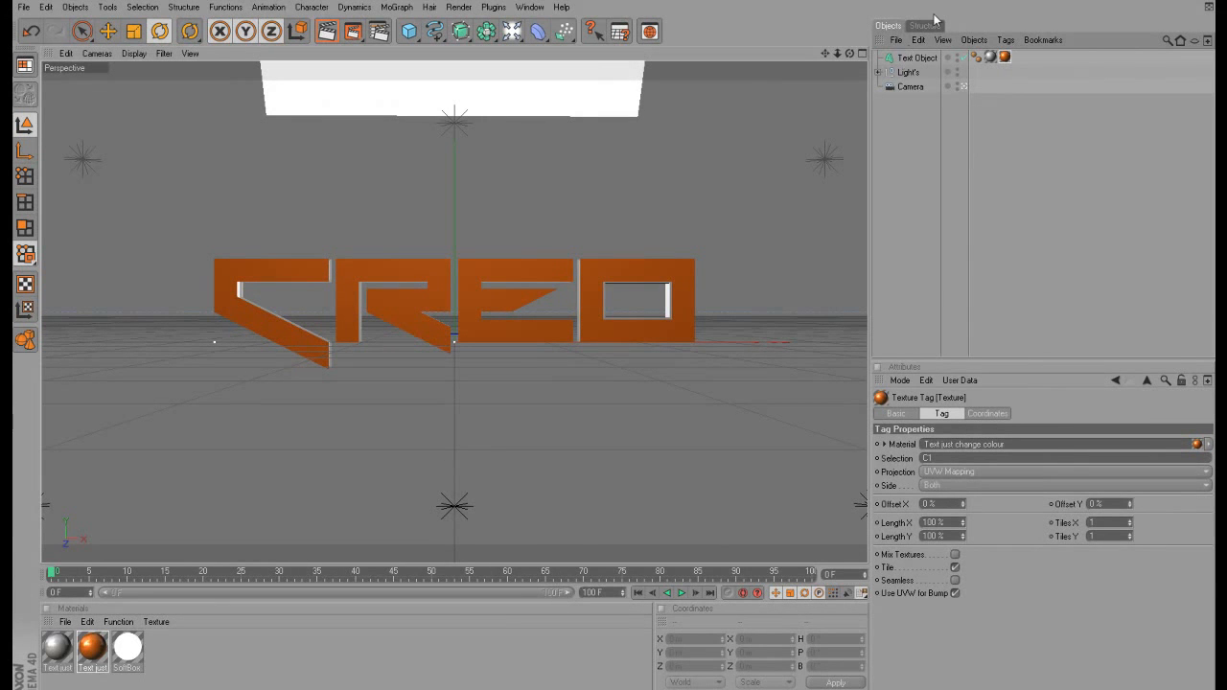
# Make two copies of the textured Text object.
pyautogui.click(919, 59)
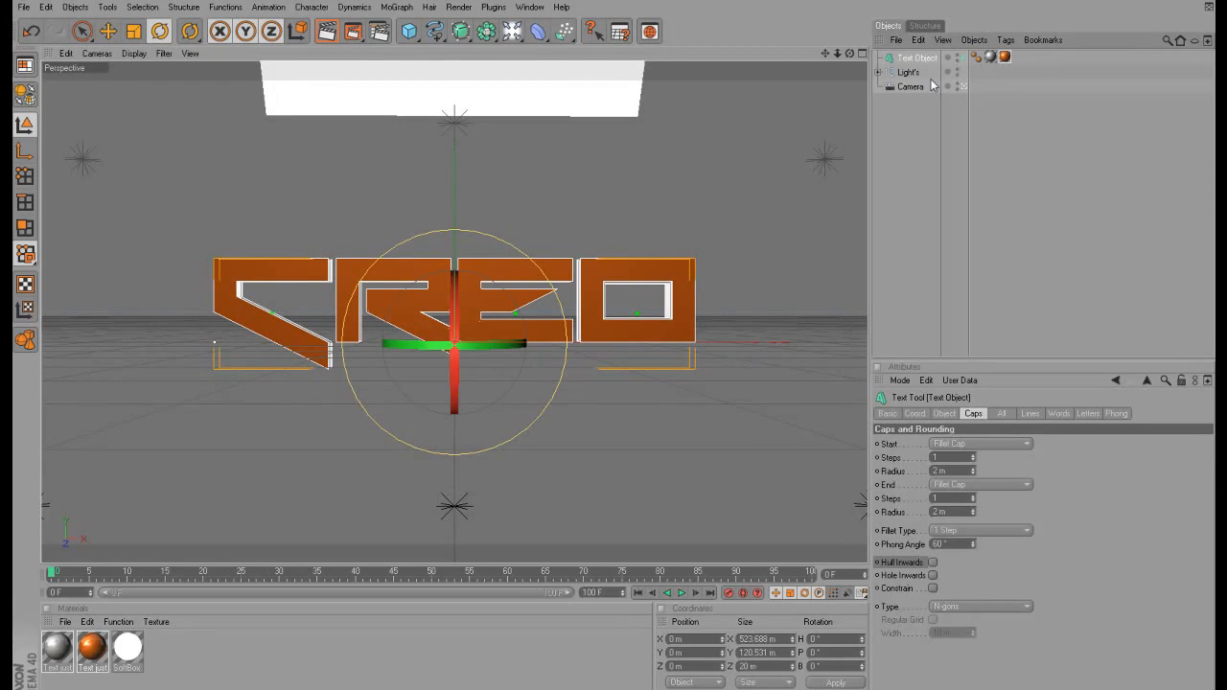
pyautogui.keyDown('ctrl'); pyautogui.moveTo(915, 57); pyautogui.dragTo(922, 91); pyautogui.keyUp('ctrl')
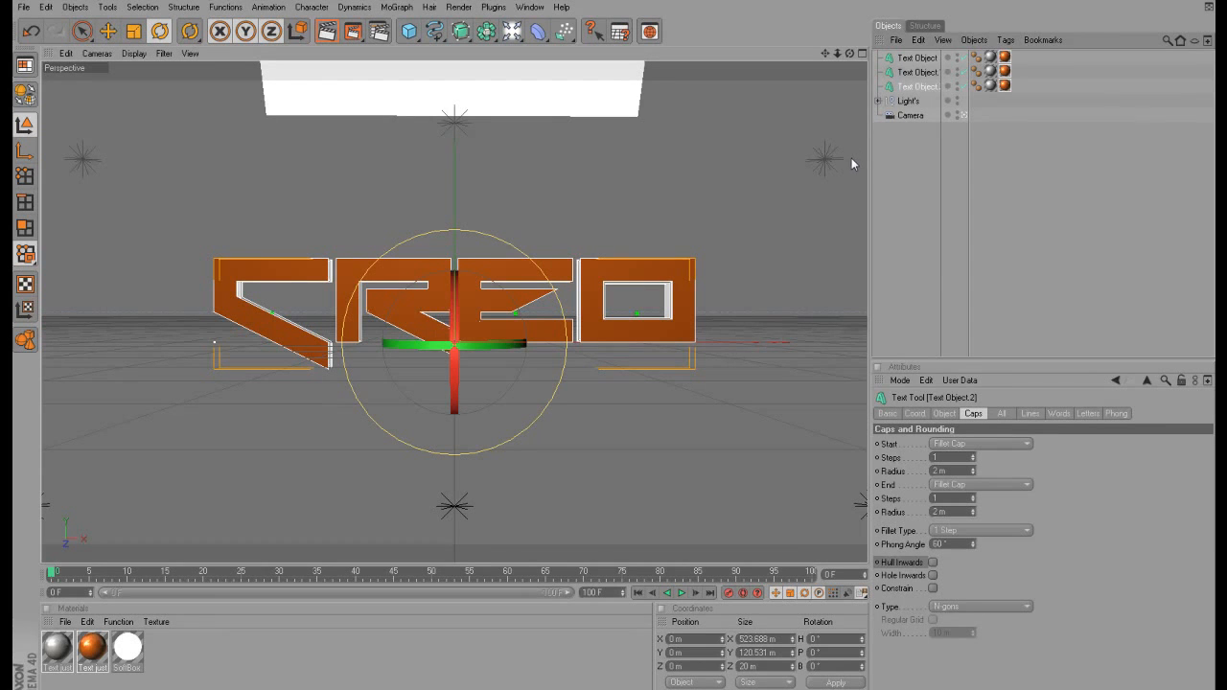
# In the top view, move the two text copies back along Z to about 28.6 m and 58.5 m, behind the original.
pyautogui.click(863, 54)
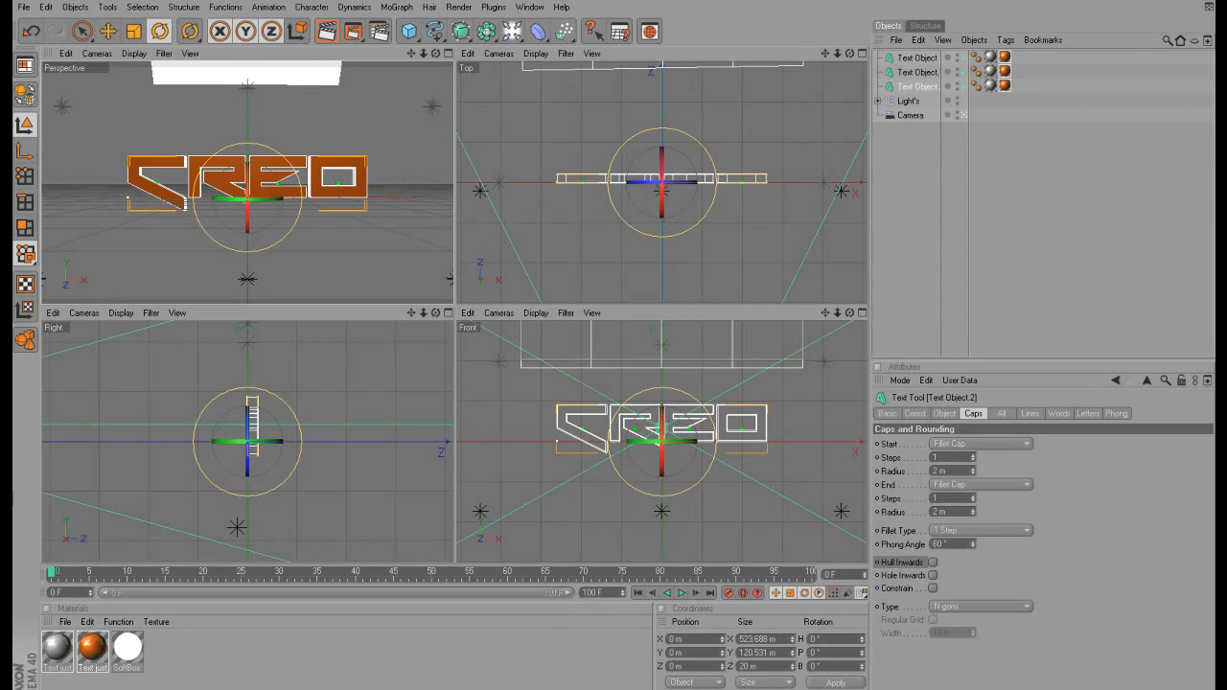
pyautogui.click(113, 32)
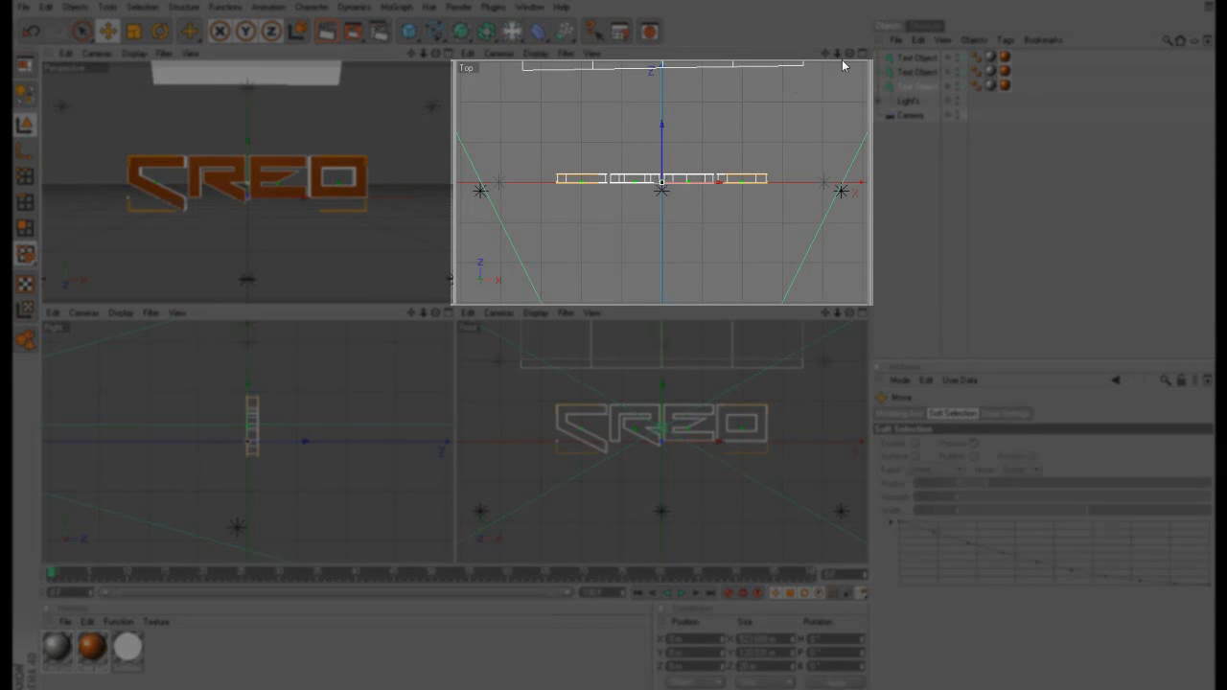
pyautogui.moveTo(839, 52); pyautogui.dragTo(891, 52)
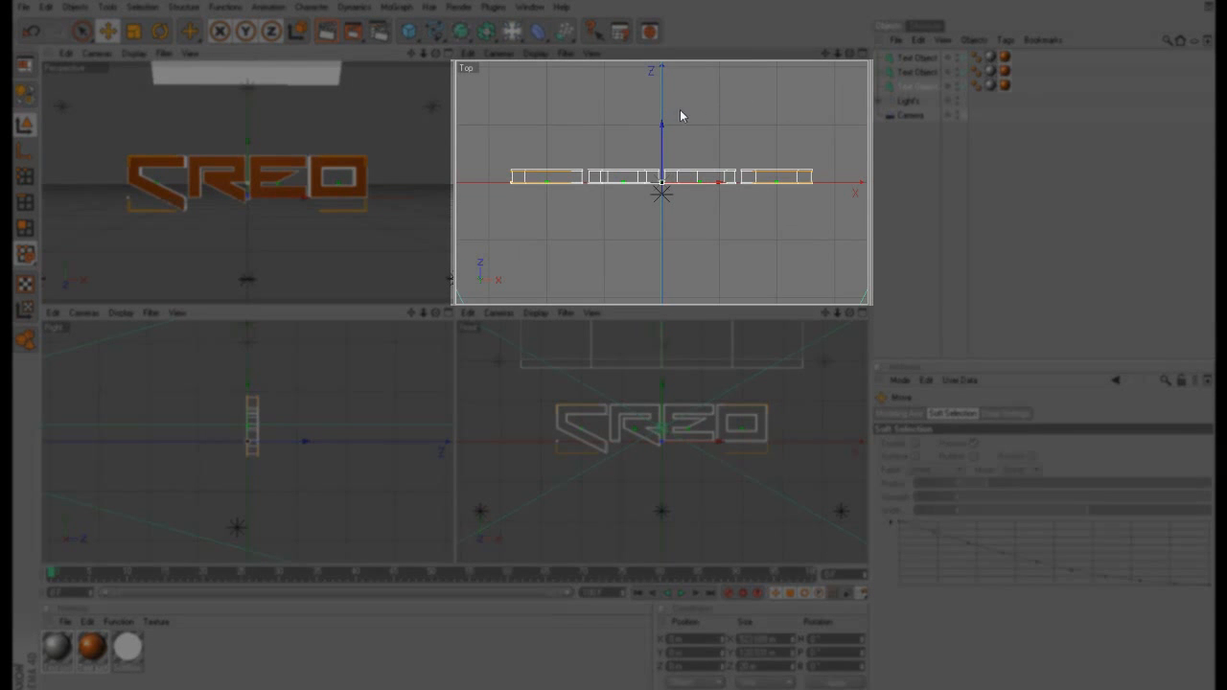
pyautogui.moveTo(661, 127); pyautogui.dragTo(661, 115)
pyautogui.moveTo(661, 192); pyautogui.dragTo(661, 190)
pyautogui.moveTo(662, 128)
pyautogui.mouseDown()
pyautogui.moveTo(663, 138)
pyautogui.moveTo(663, 106)
pyautogui.mouseUp()
pyautogui.click(926, 73)
pyautogui.moveTo(662, 192); pyautogui.dragTo(661, 192)
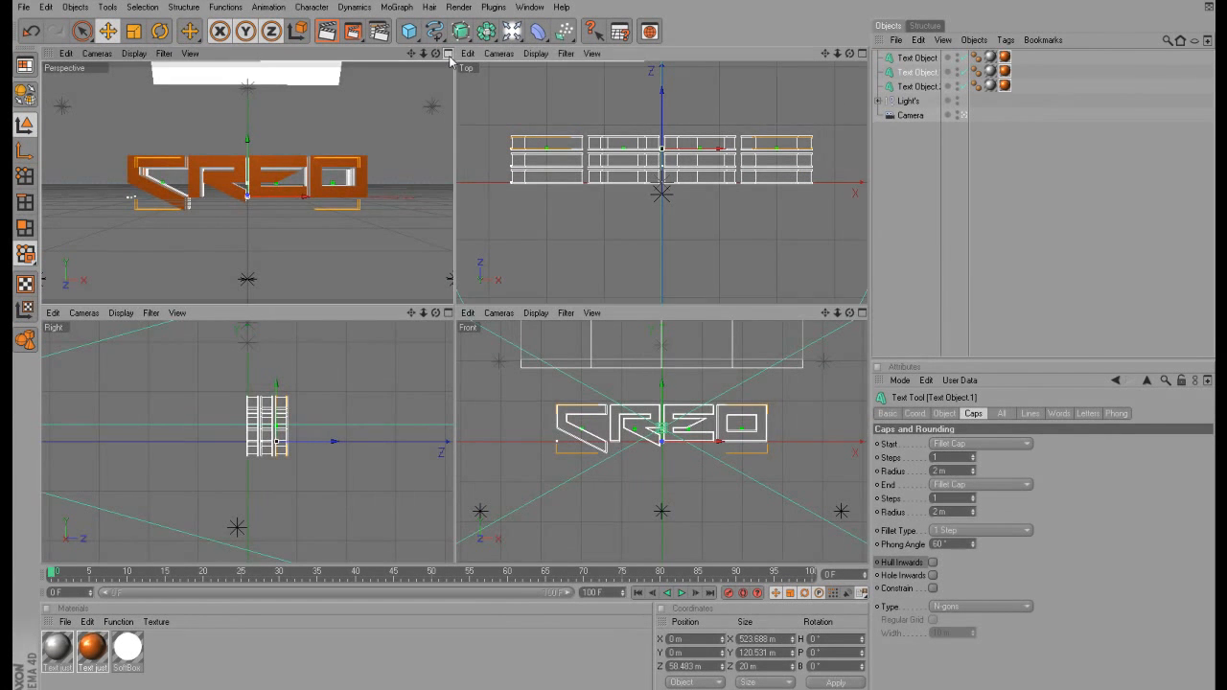
# Leave the scene camera to examine the spacing of the stacked text objects from an angle, and return to the camera view.
pyautogui.click(448, 55)
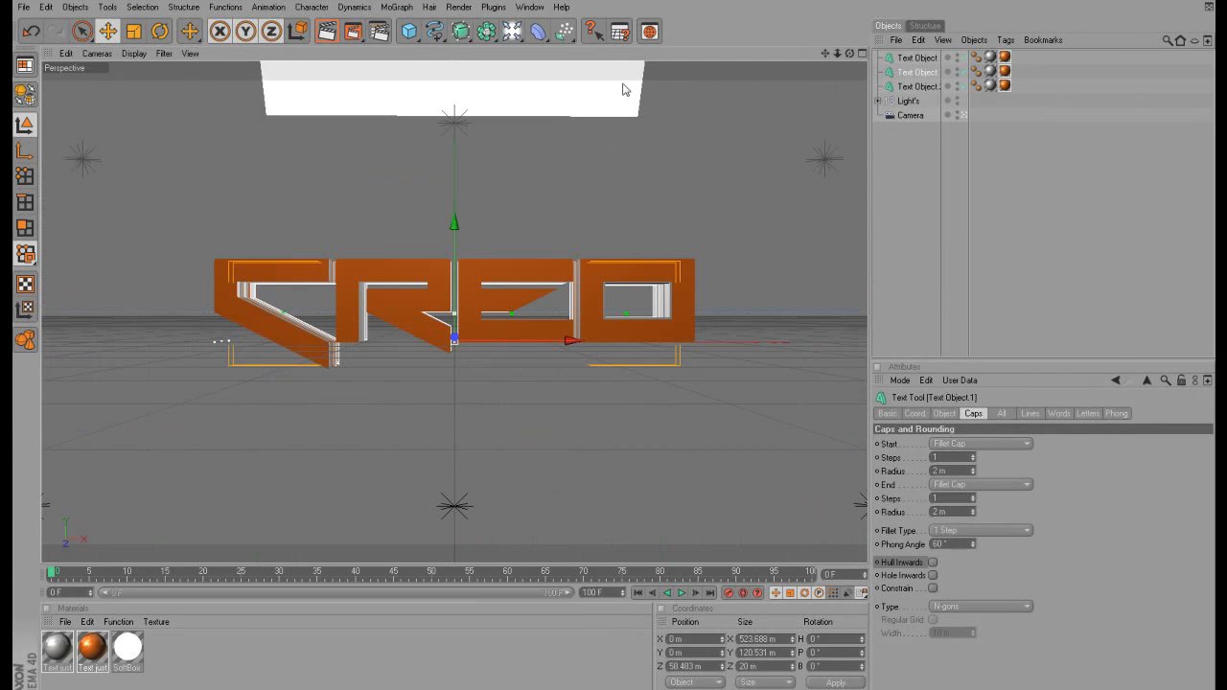
pyautogui.click(964, 115)
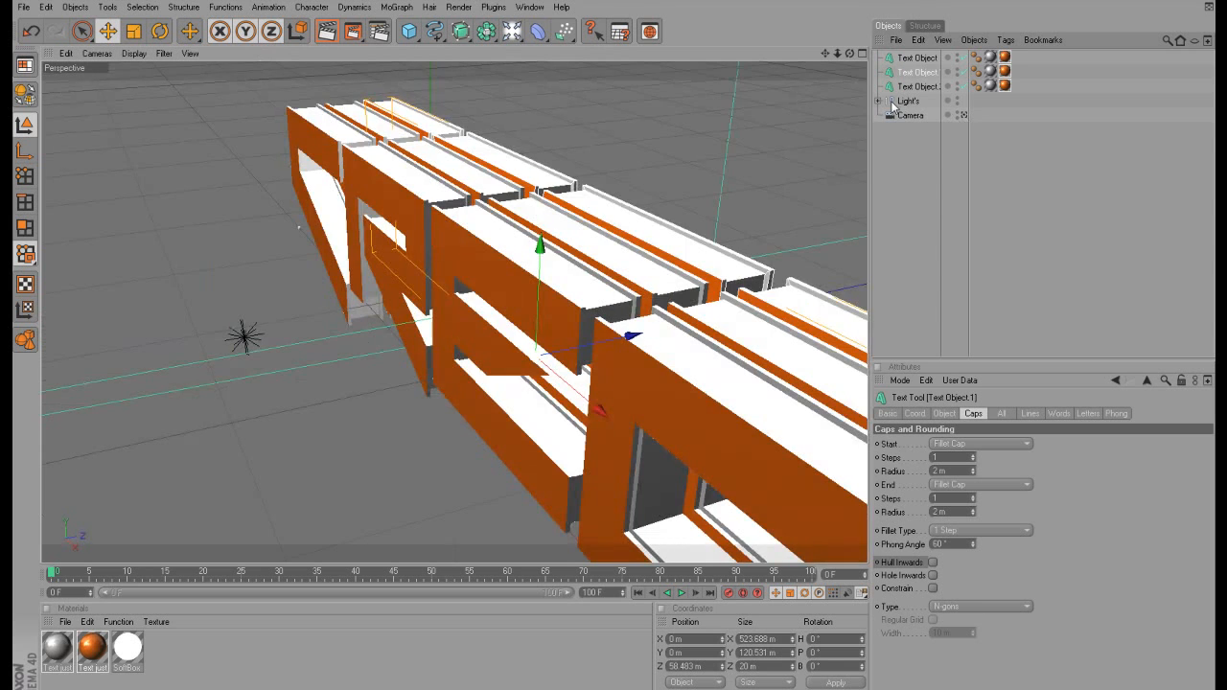
pyautogui.keyDown('alt'); pyautogui.moveTo(581, 216); pyautogui.dragTo(508, 251, button='middle'); pyautogui.keyUp('alt')
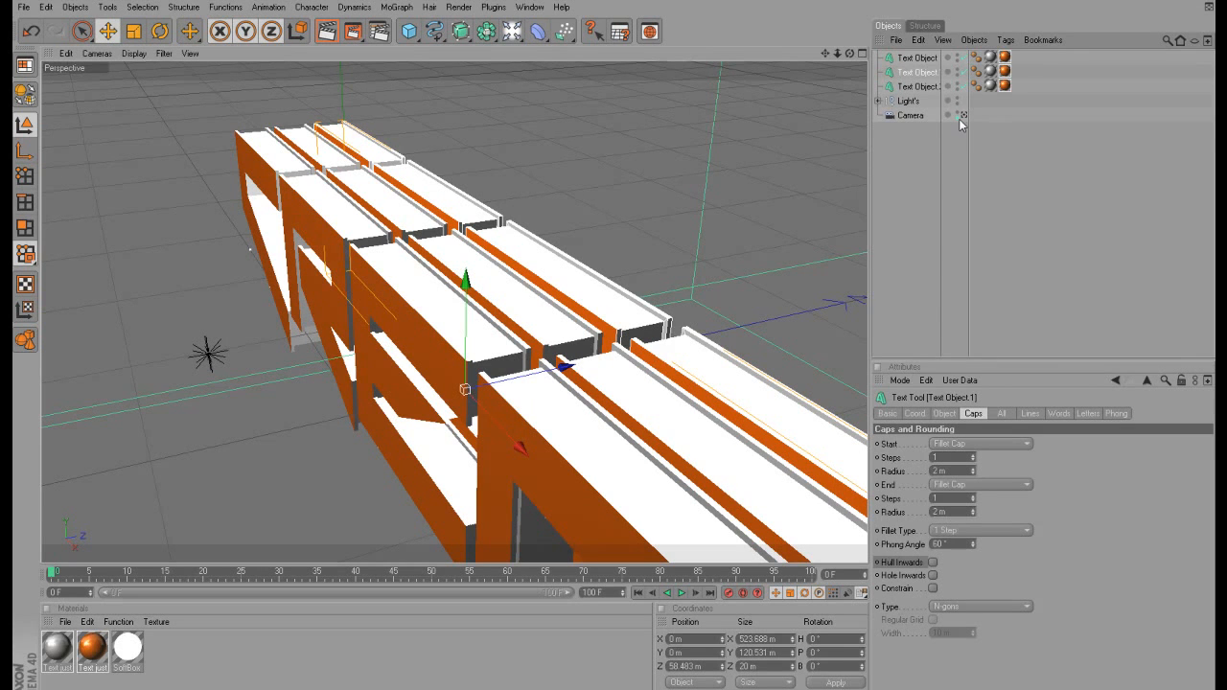
pyautogui.click(963, 115)
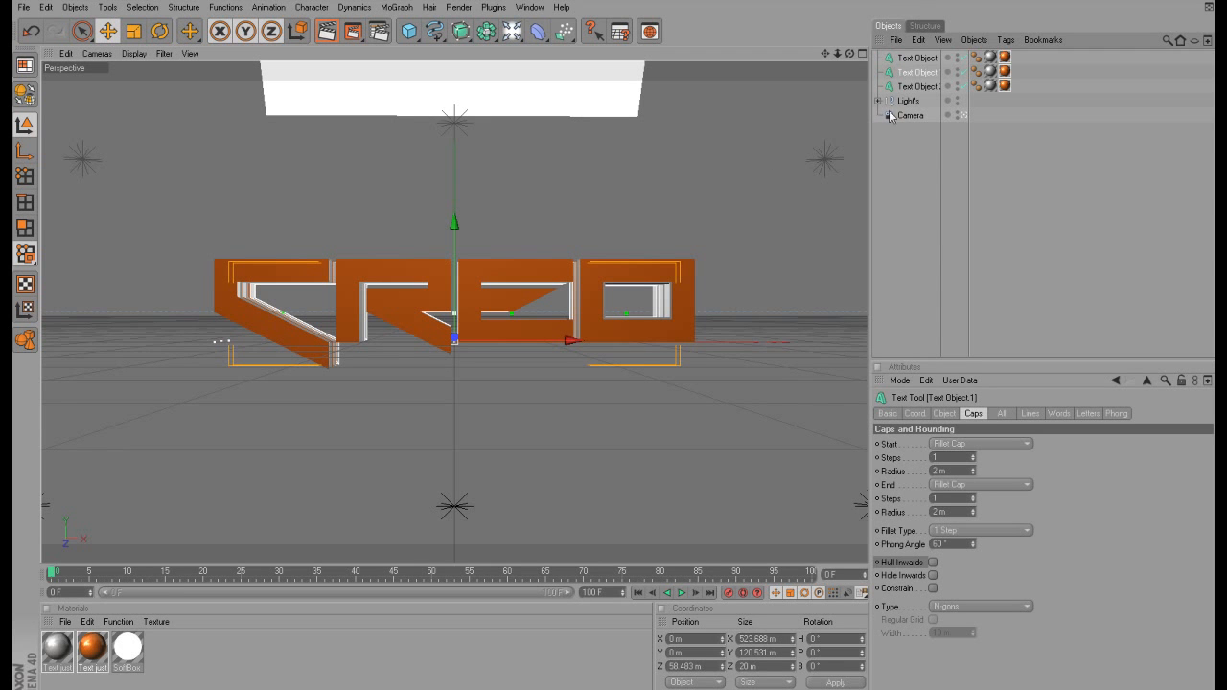
# Rotate all three text objects together to about H 1.9°, P -12.4° and B 358.7°.
pyautogui.click(913, 87)
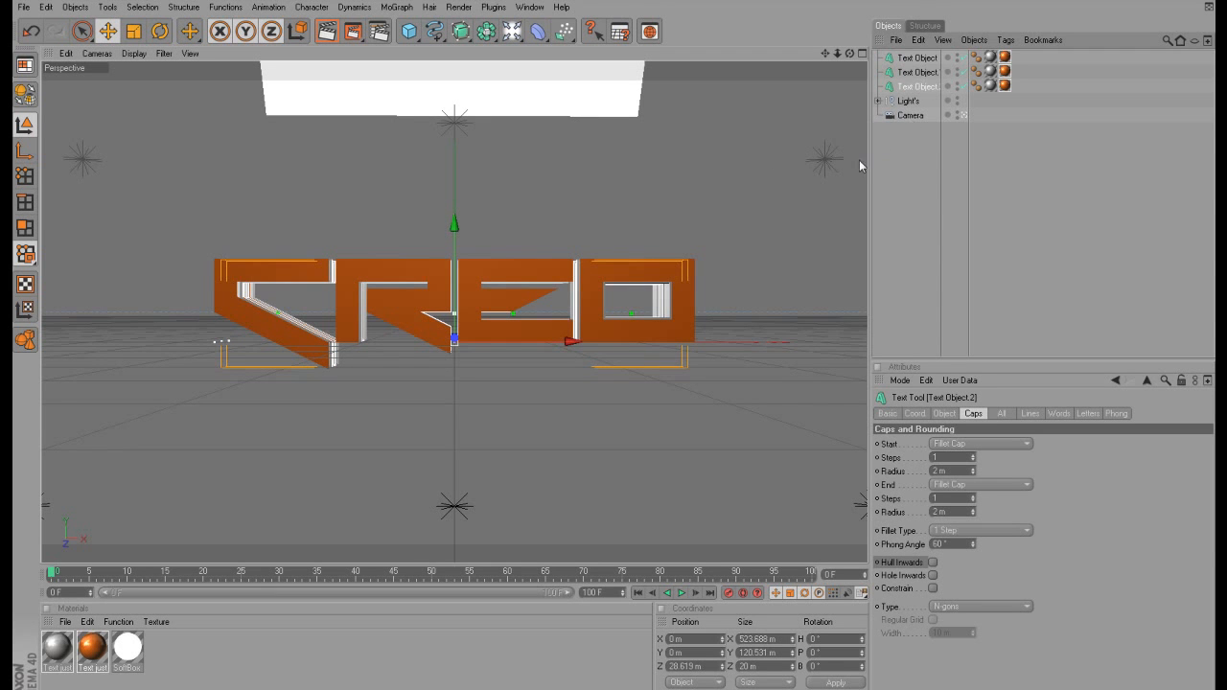
pyautogui.keyDown('shift'); pyautogui.click(920, 57); pyautogui.keyUp('shift')
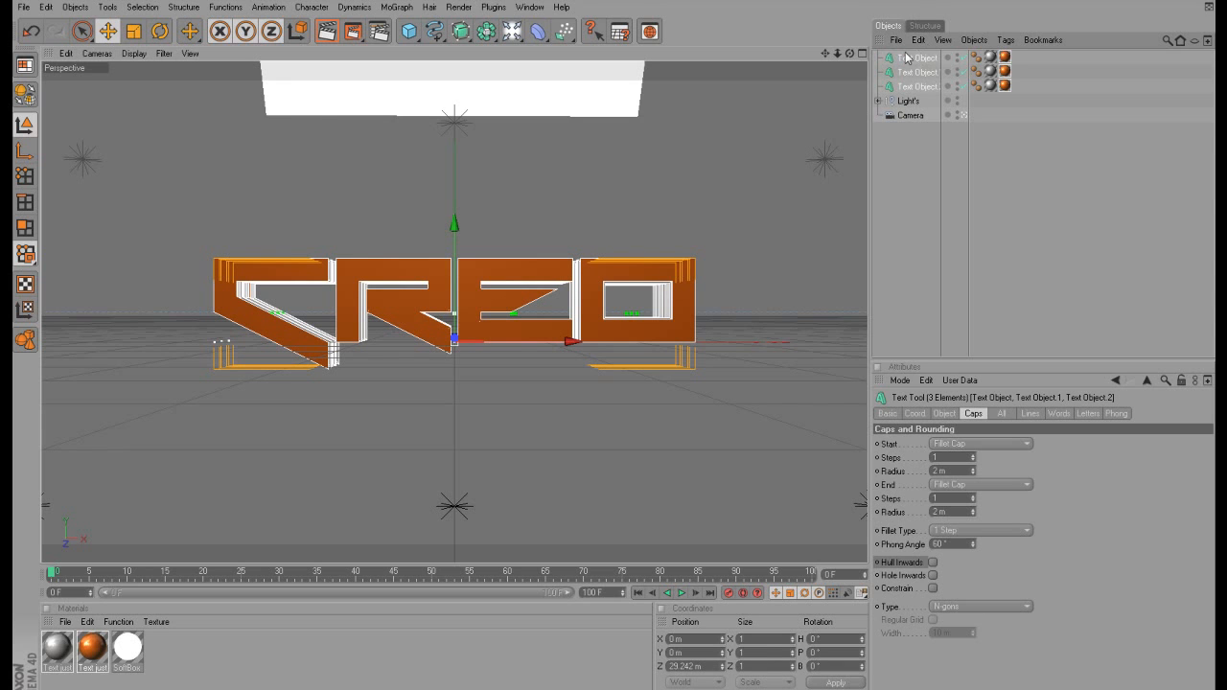
pyautogui.click(159, 31)
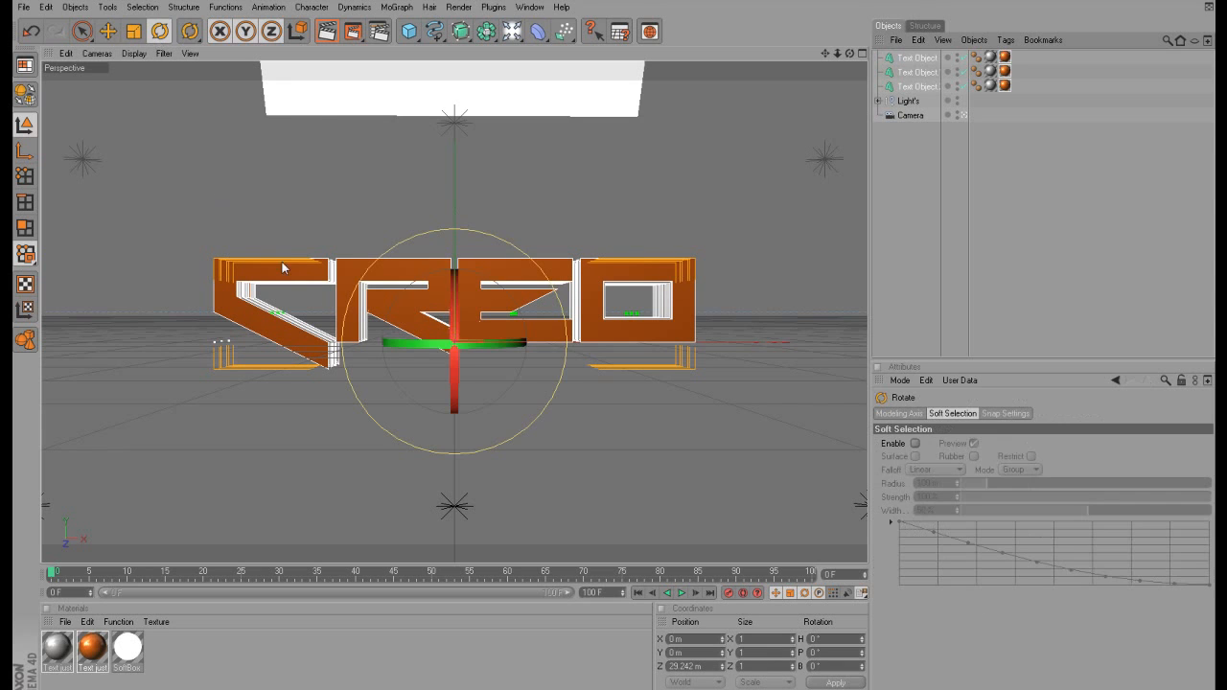
pyautogui.moveTo(485, 370); pyautogui.dragTo(449, 333)
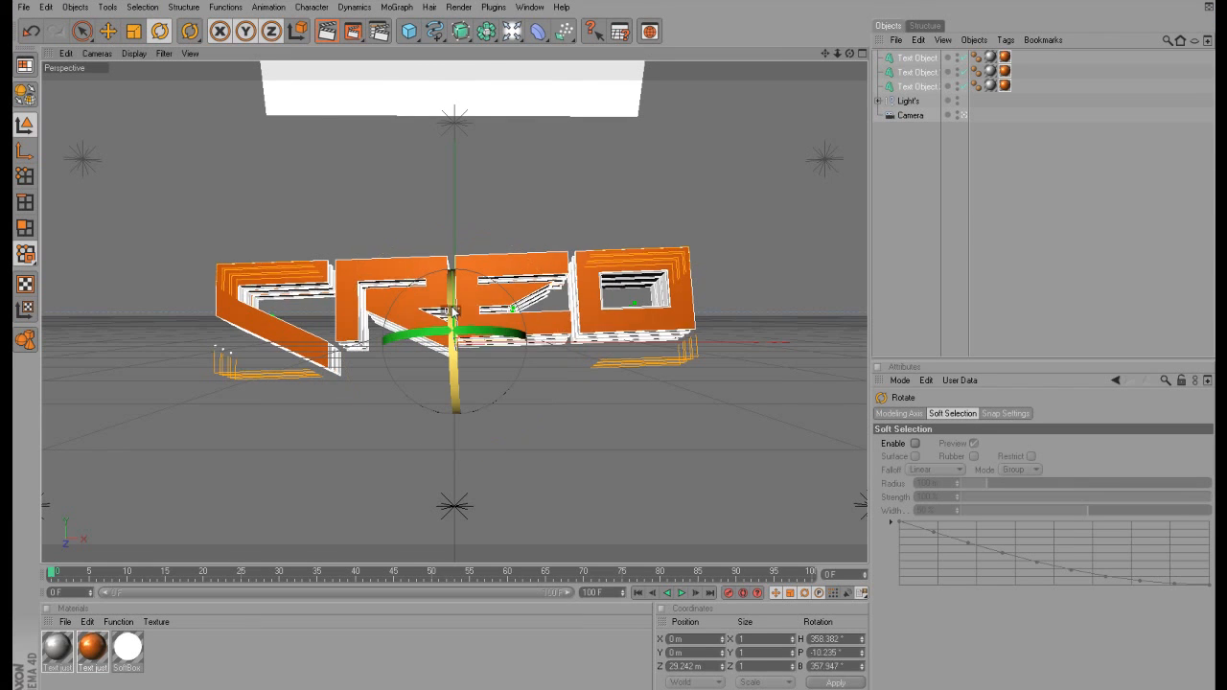
pyautogui.moveTo(462, 337); pyautogui.dragTo(459, 297)
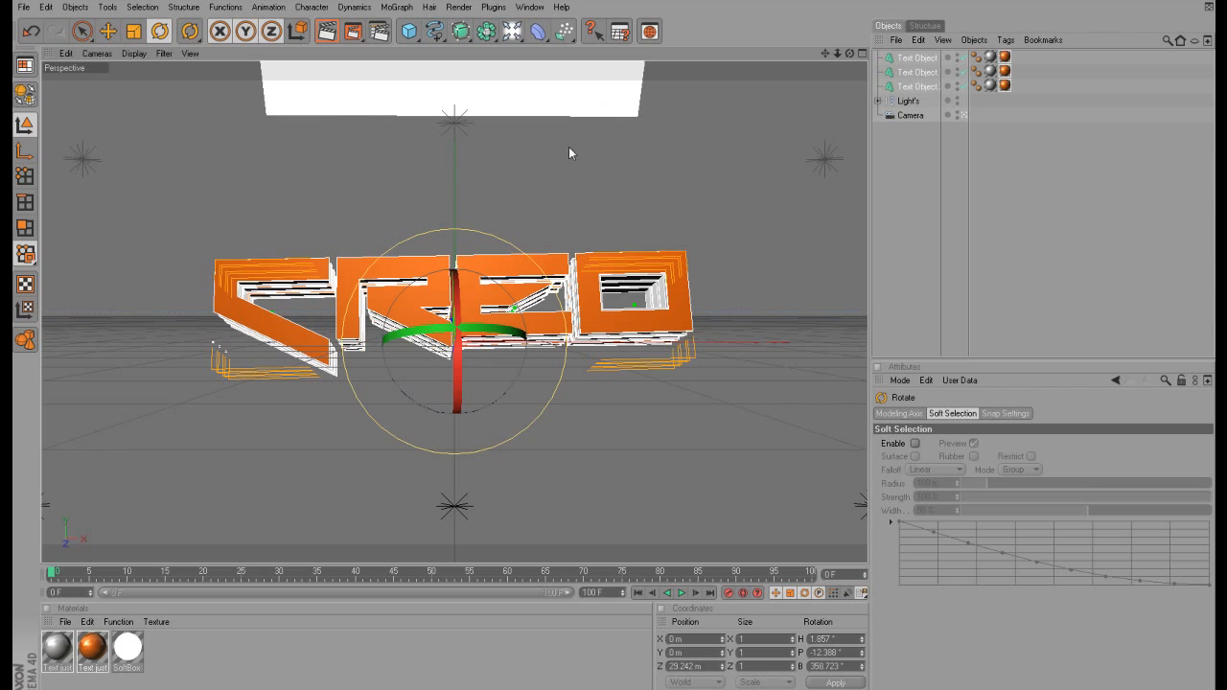
# Set the render output file to 3dtexttut in the save settings.
pyautogui.click(380, 30)
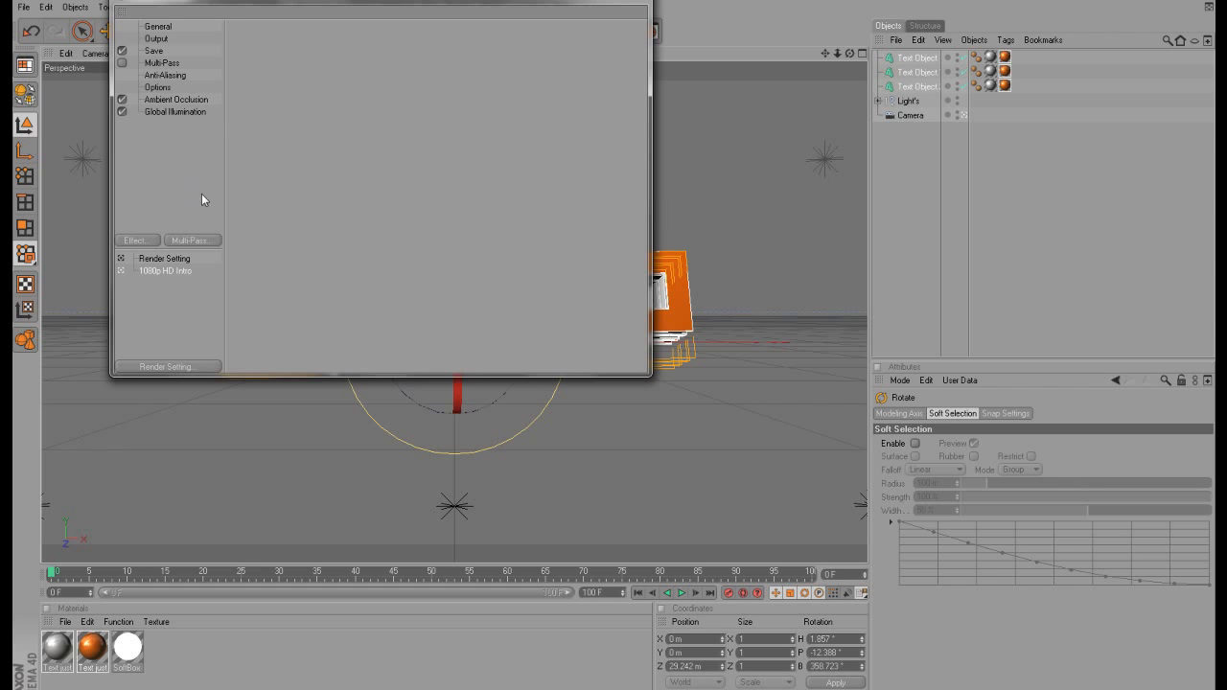
pyautogui.click(154, 52)
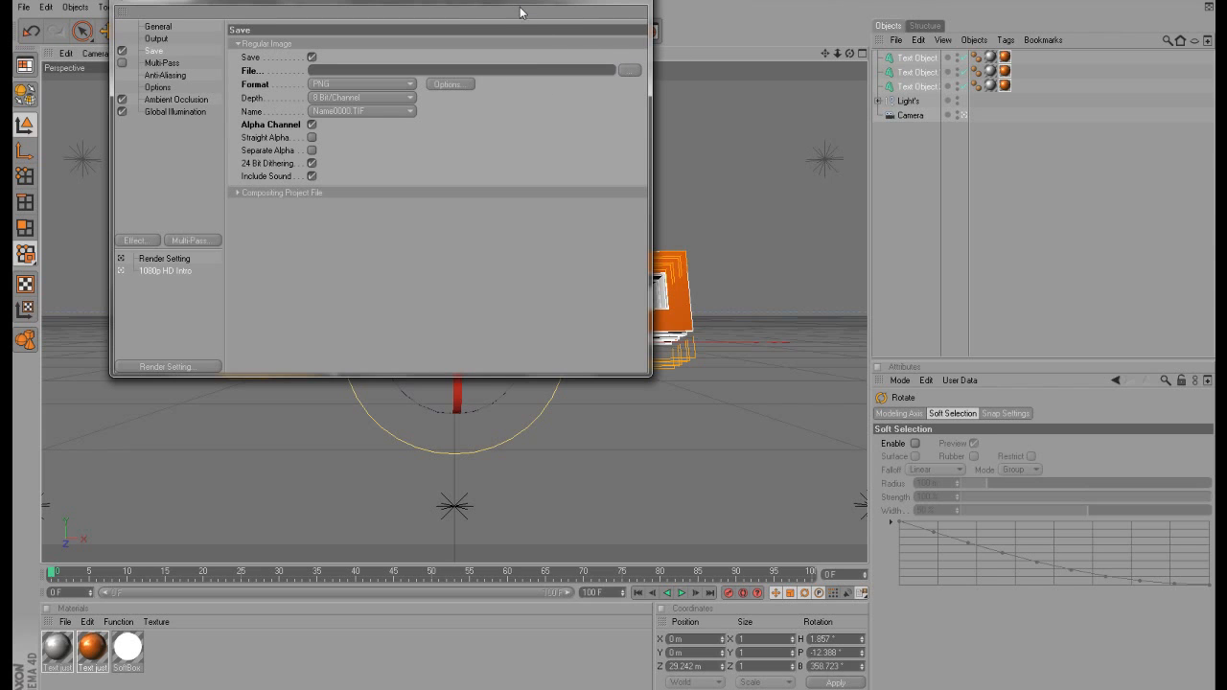
pyautogui.moveTo(531, 2); pyautogui.dragTo(544, 130)
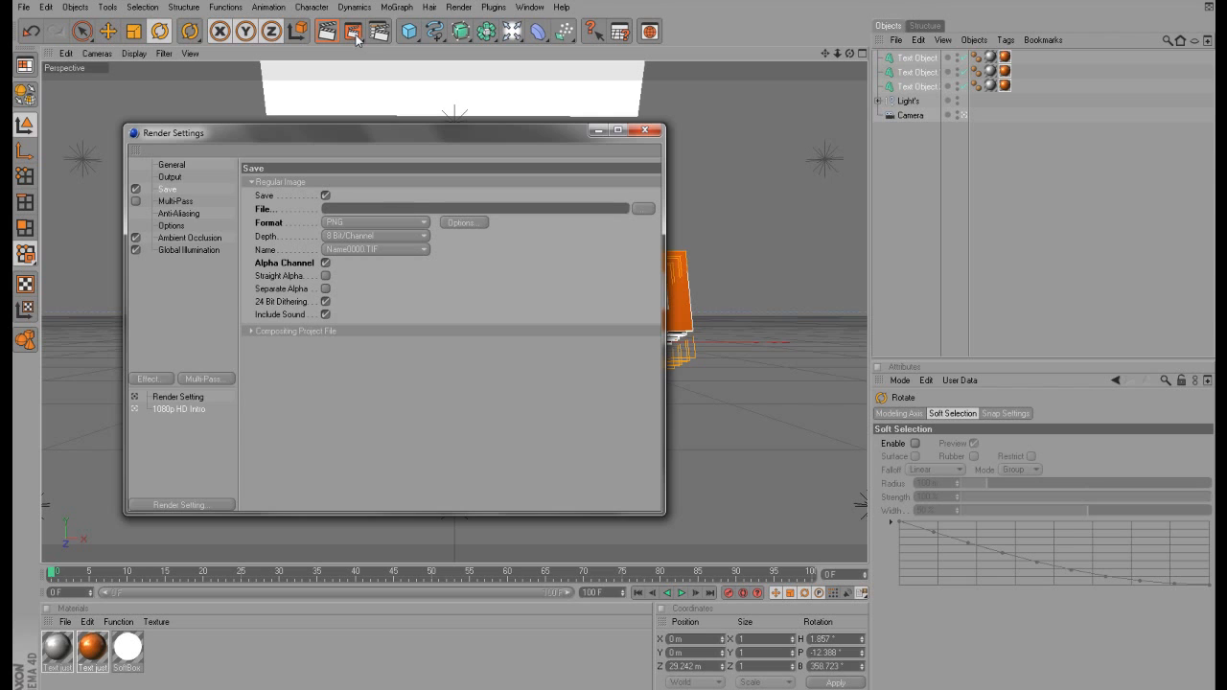
pyautogui.moveTo(383, 131); pyautogui.dragTo(398, 112)
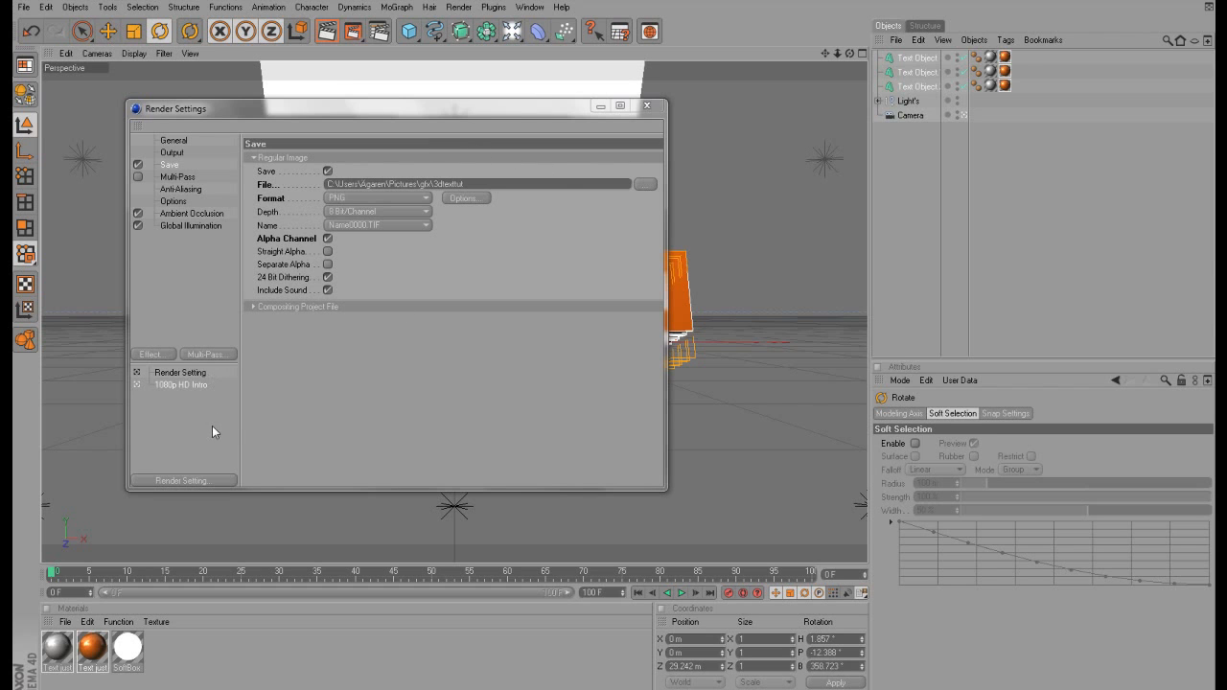
# Add a Cel Renderer effect with Edges enabled, a white edge colour and a black background colour.
pyautogui.click(158, 358)
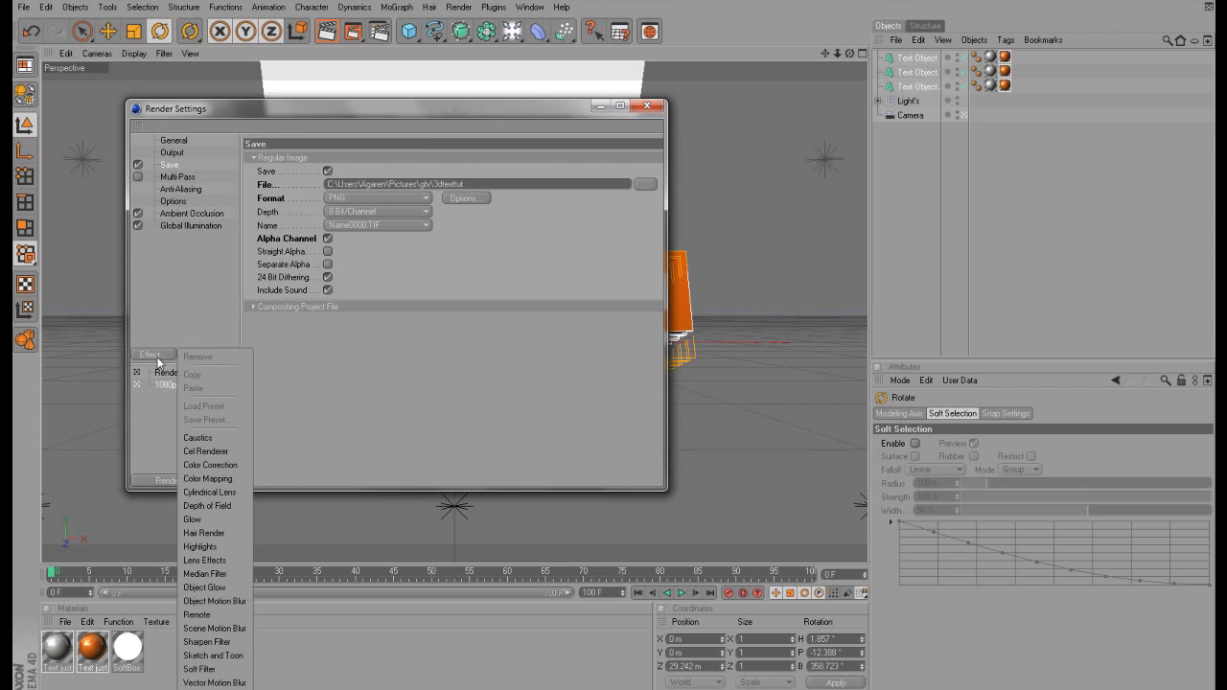
pyautogui.click(201, 452)
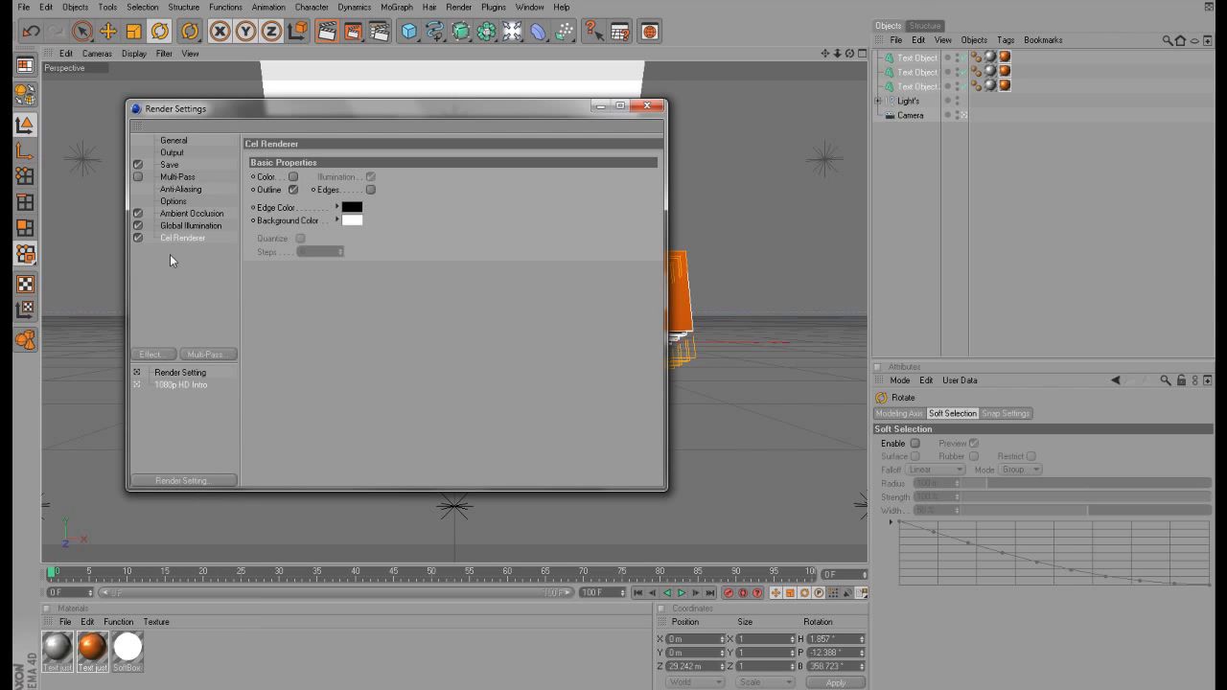
pyautogui.click(371, 190)
pyautogui.click(351, 220)
pyautogui.moveTo(311, 235); pyautogui.dragTo(227, 165)
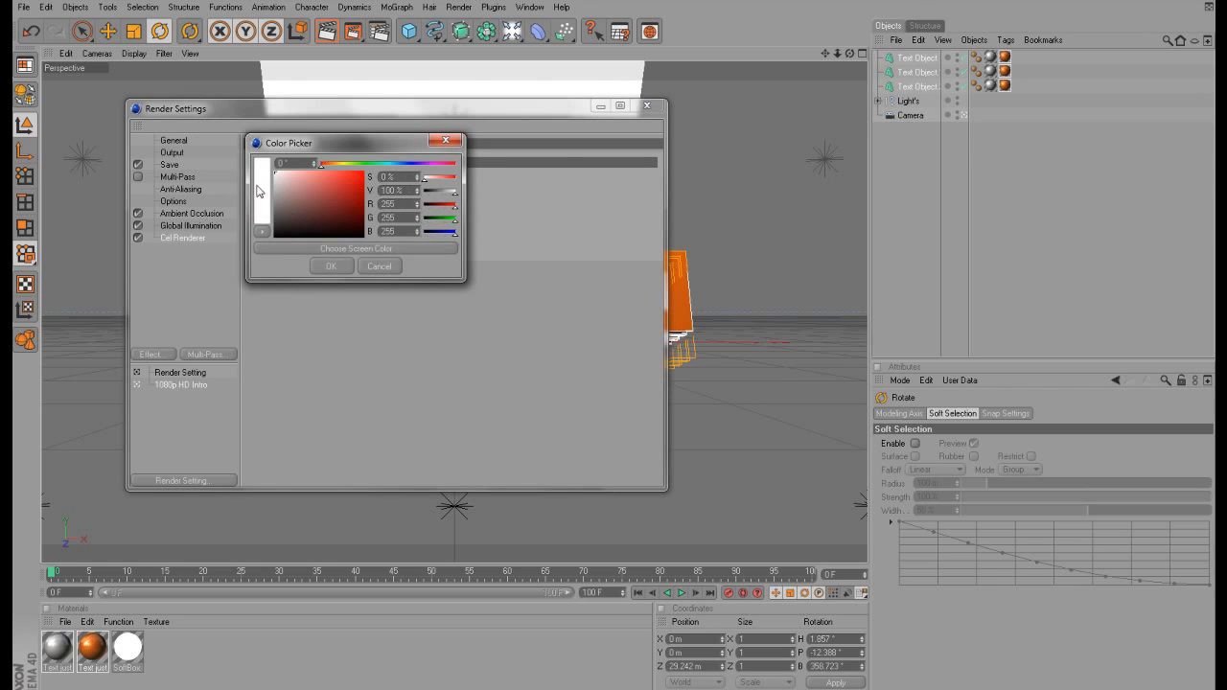
pyautogui.click(330, 265)
pyautogui.click(346, 220)
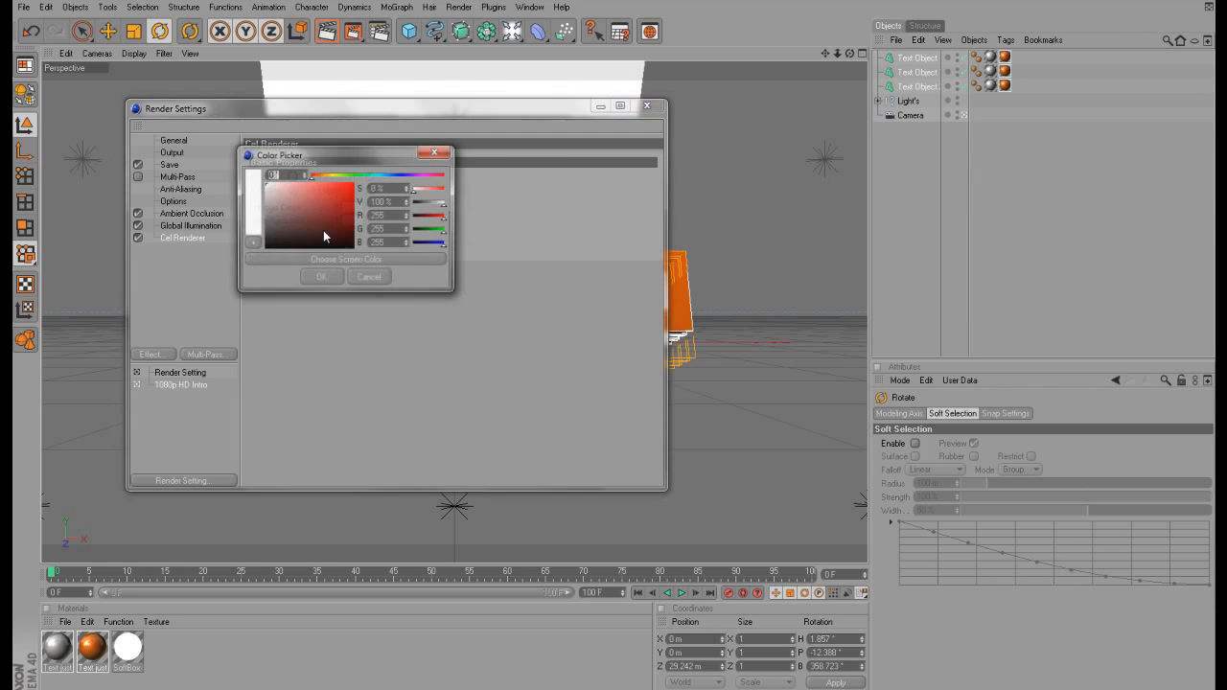
pyautogui.click(323, 278)
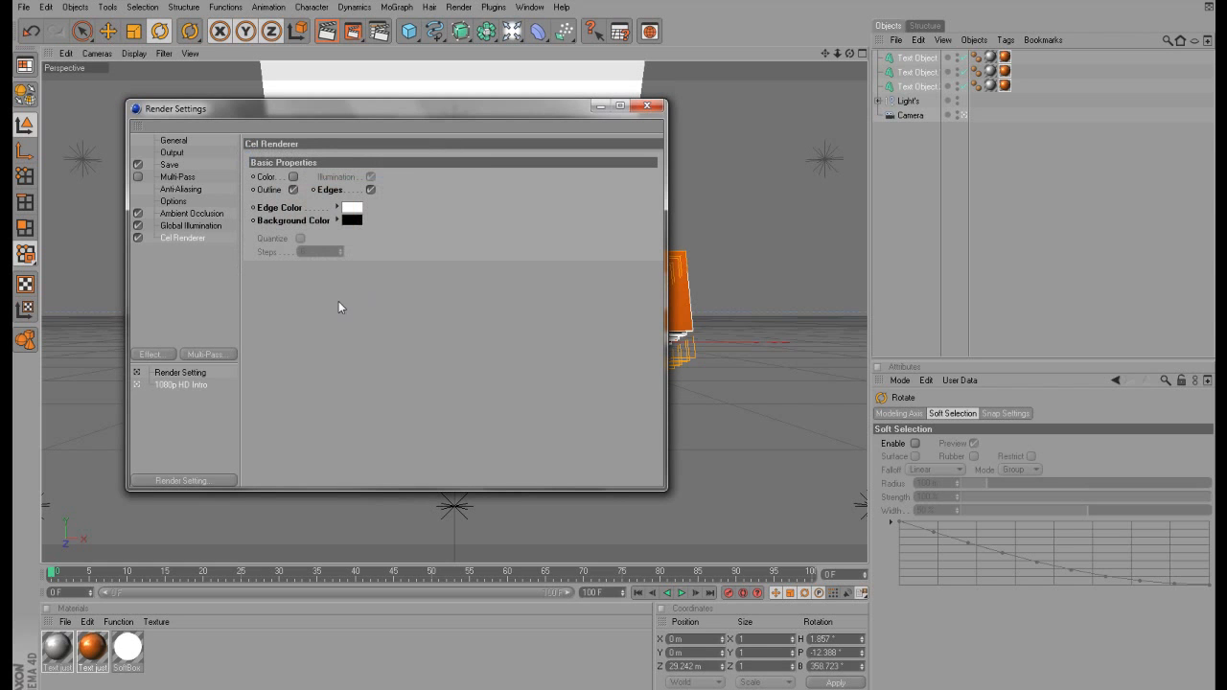
# Set the output file to 3dtexttut2, render the edge pass to the Picture Viewer and inspect it.
pyautogui.click(171, 165)
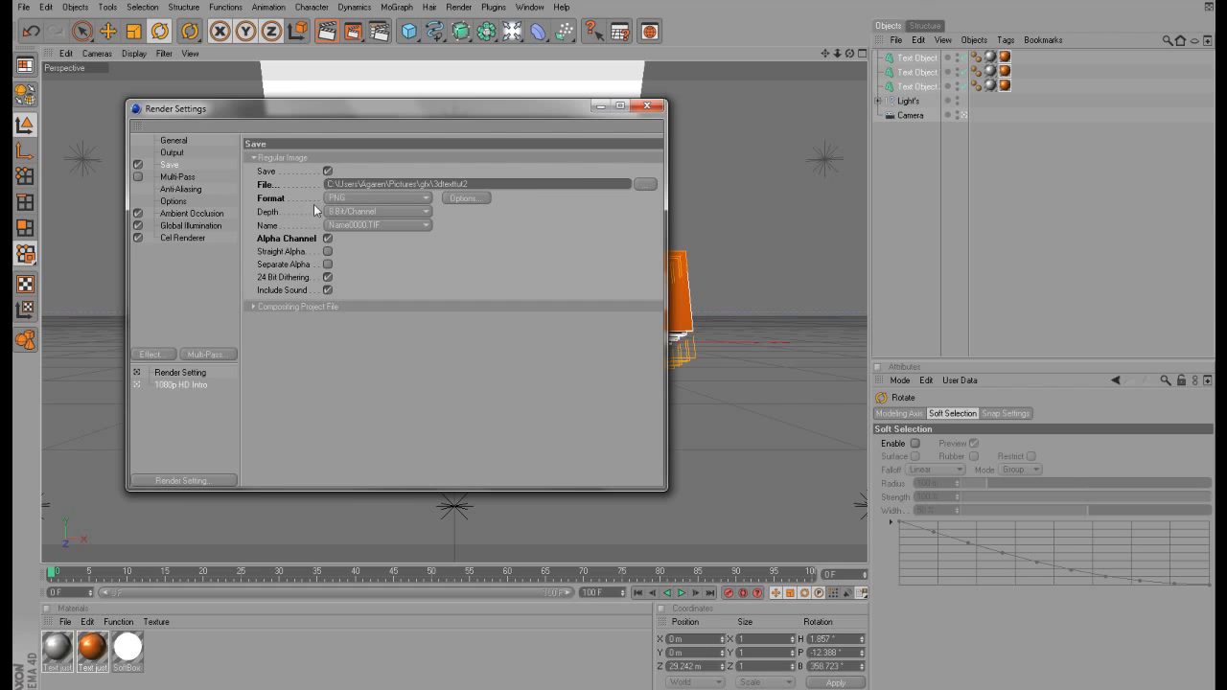
pyautogui.click(173, 237)
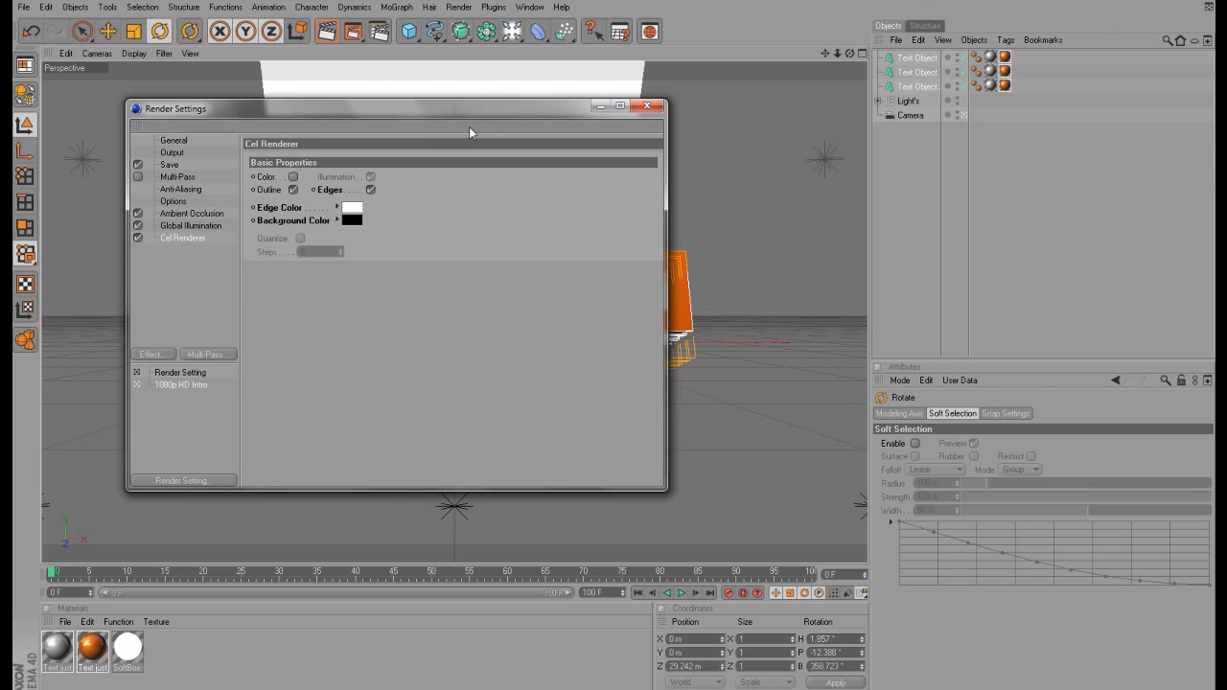
pyautogui.hotkey('shift', 'r')
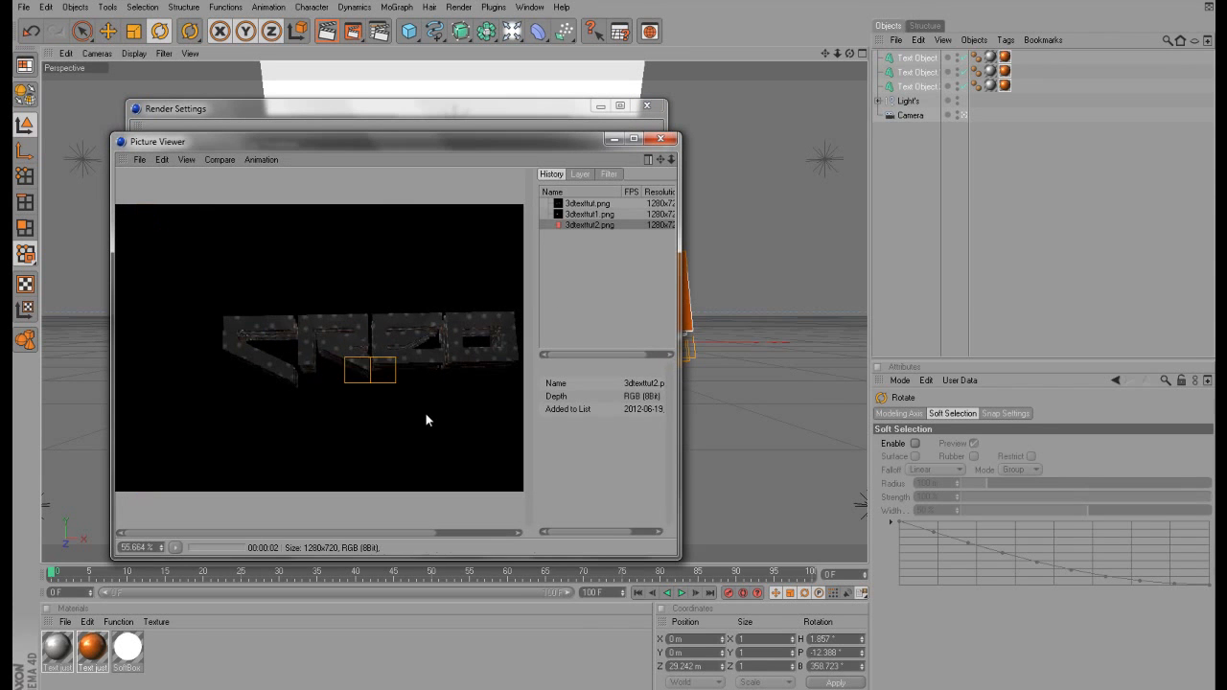
pyautogui.moveTo(438, 399); pyautogui.dragTo(404, 397)
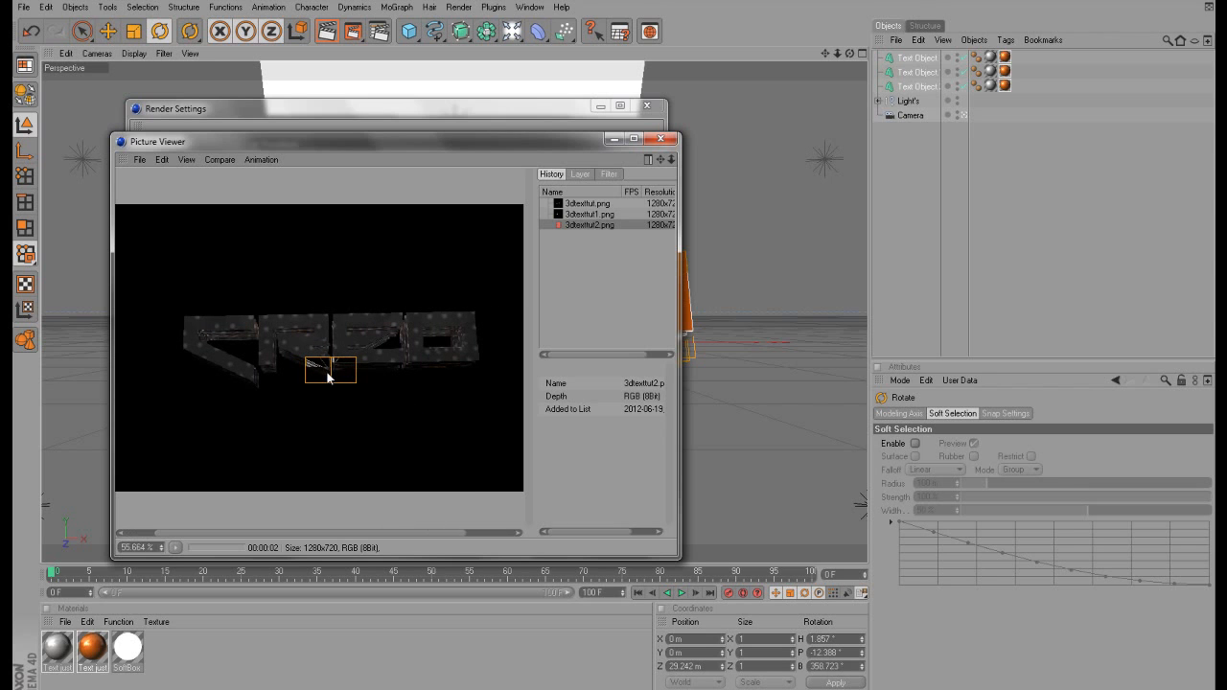
pyautogui.scroll(3, 327, 372)
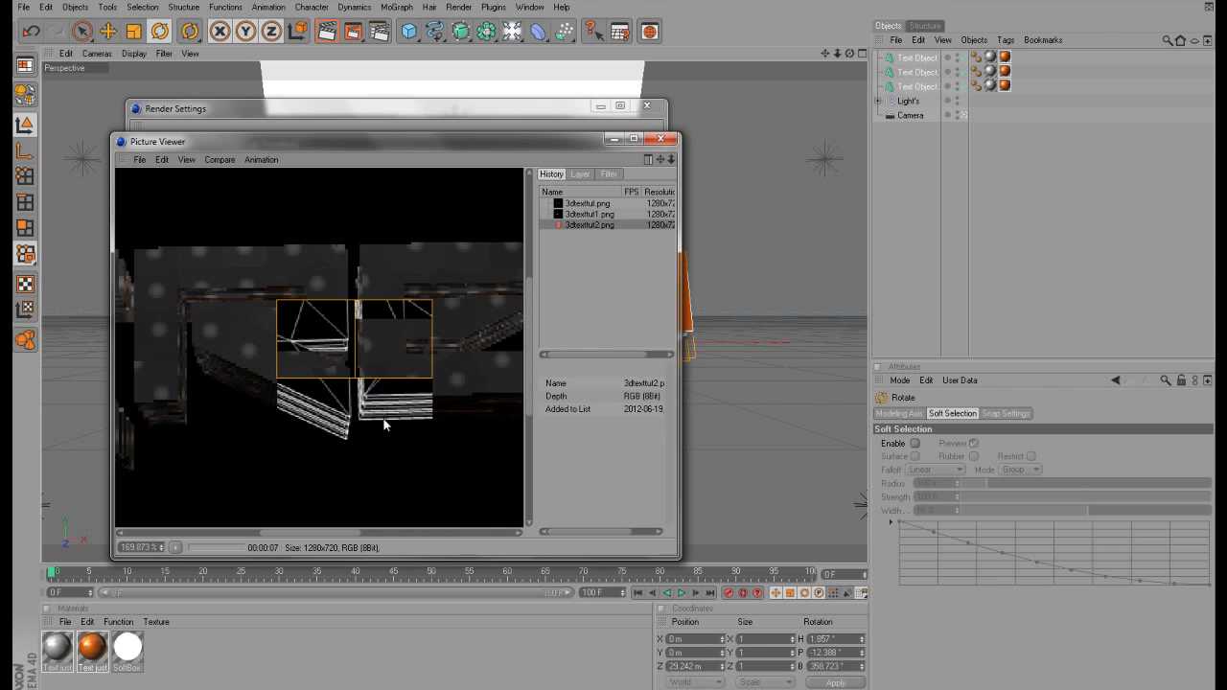
pyautogui.scroll(-2, 356, 362)
pyautogui.scroll(-2, 356, 362)
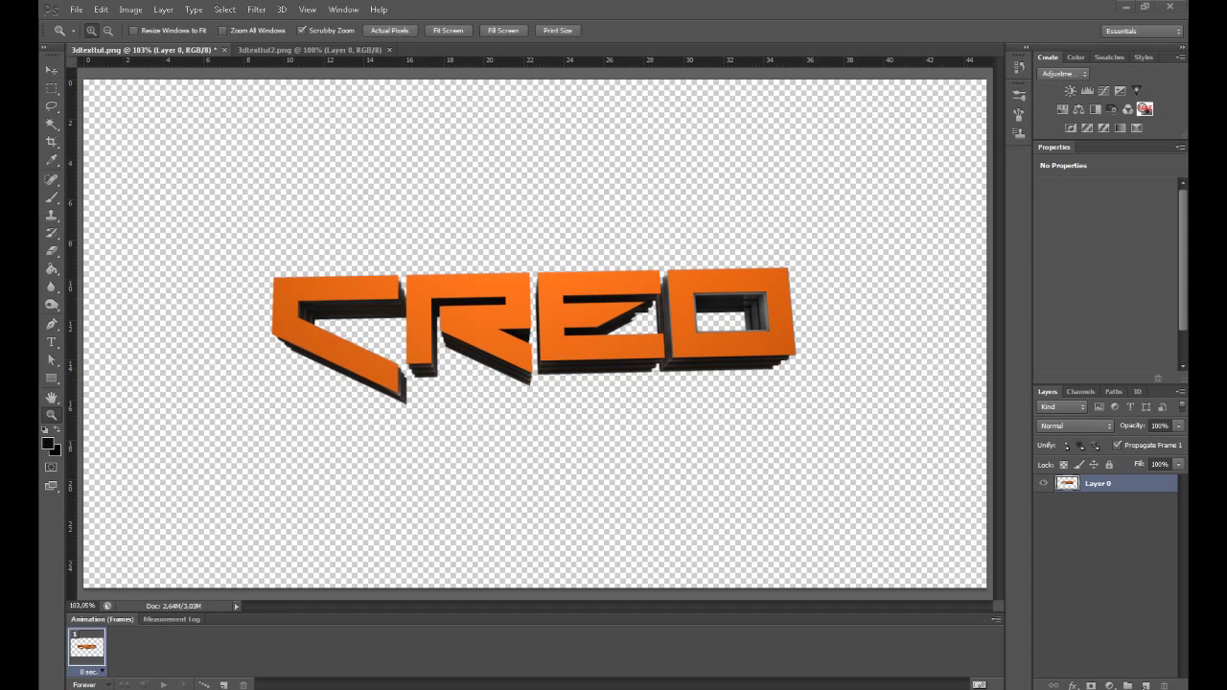
# In Photoshop, add a new layer beneath the 3dtexttut text render and fill it with near-black 0b0b0b.
pyautogui.click(1146, 685)
pyautogui.moveTo(1093, 483); pyautogui.dragTo(1103, 576)
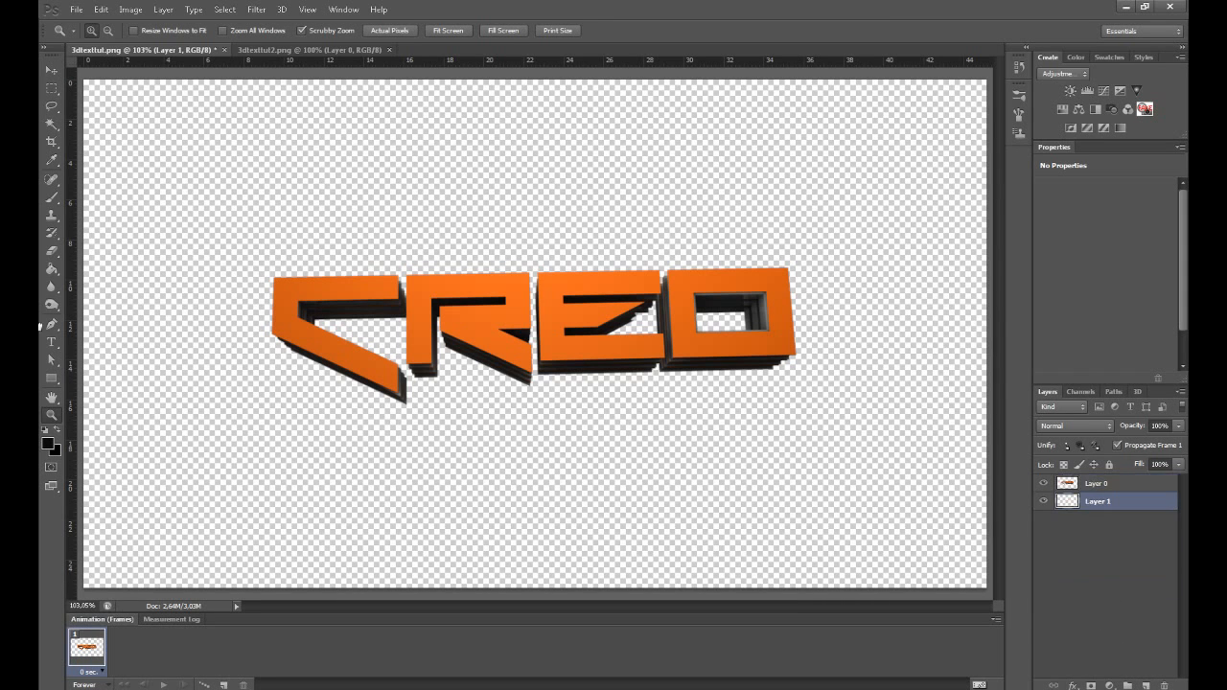
pyautogui.click(47, 443)
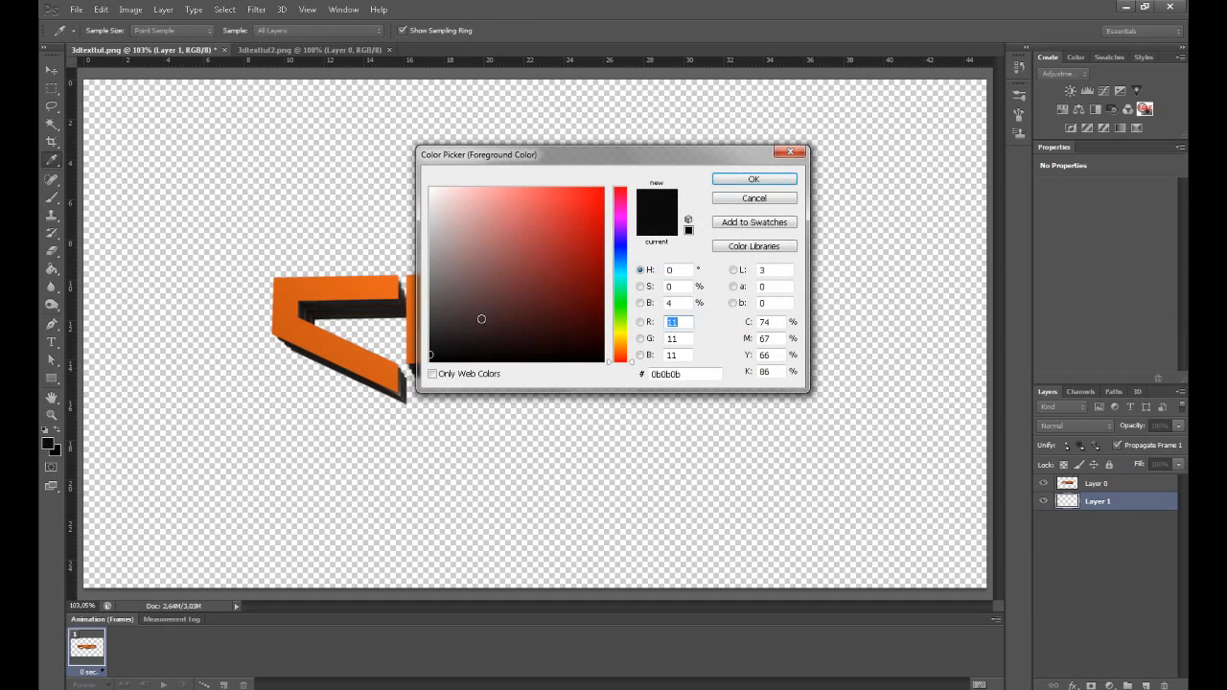
pyautogui.click(753, 179)
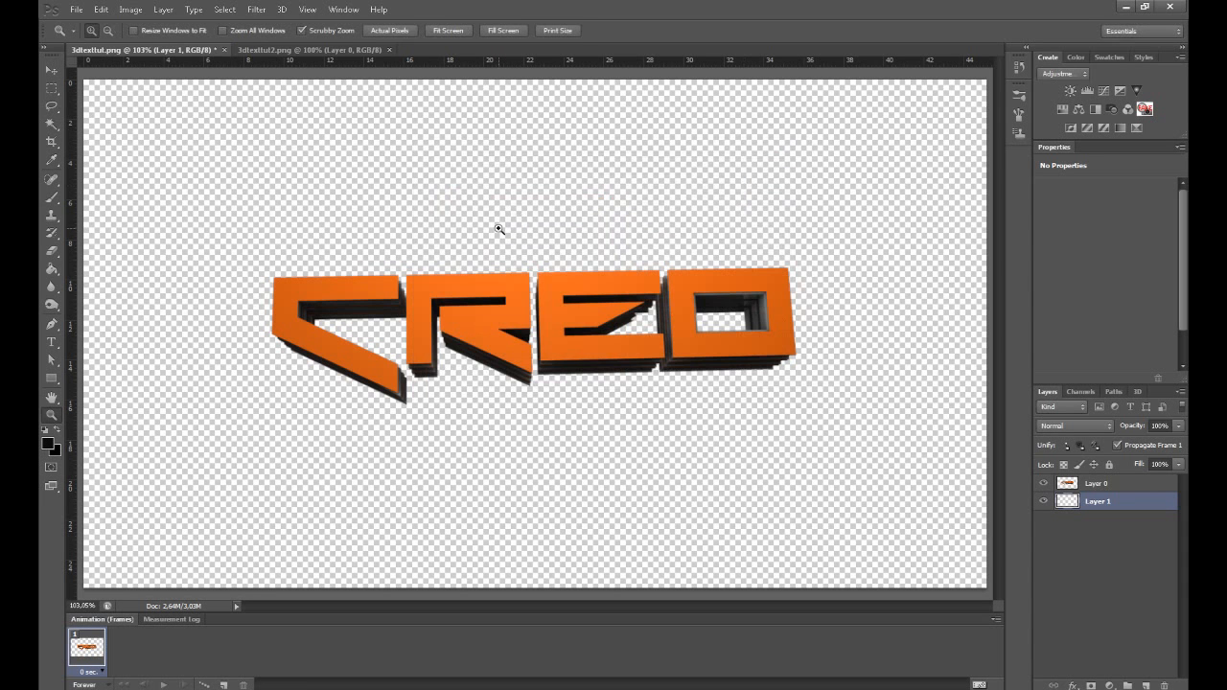
pyautogui.click(52, 269)
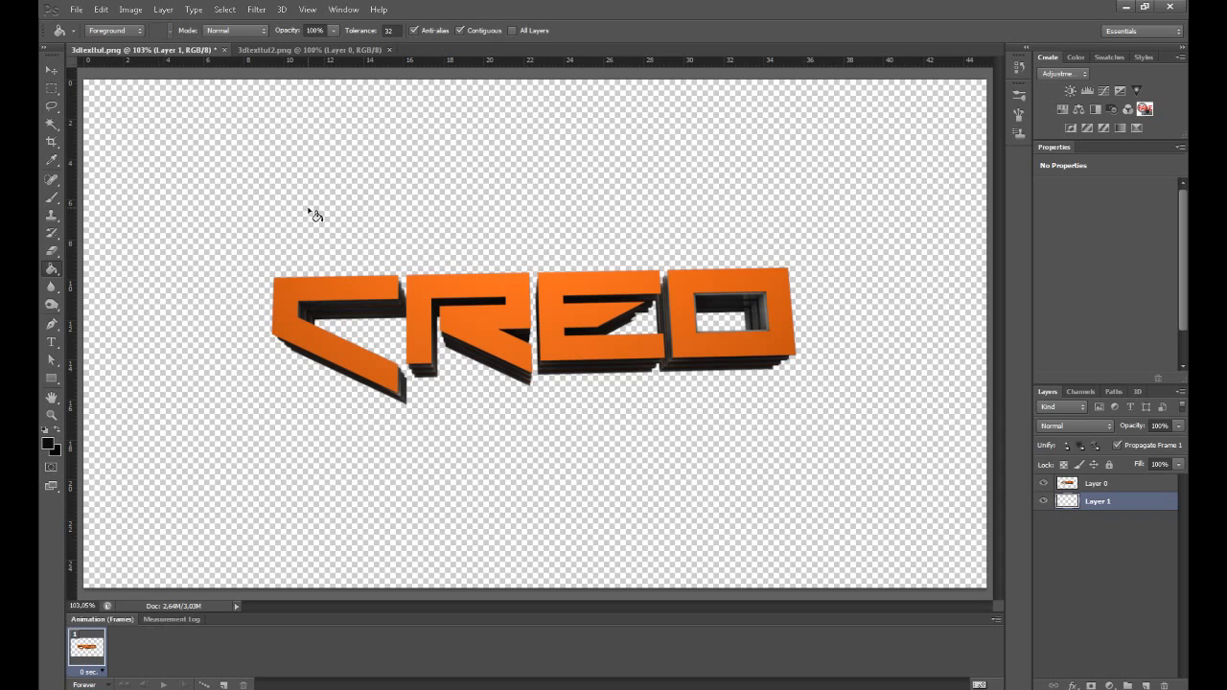
pyautogui.click(341, 229)
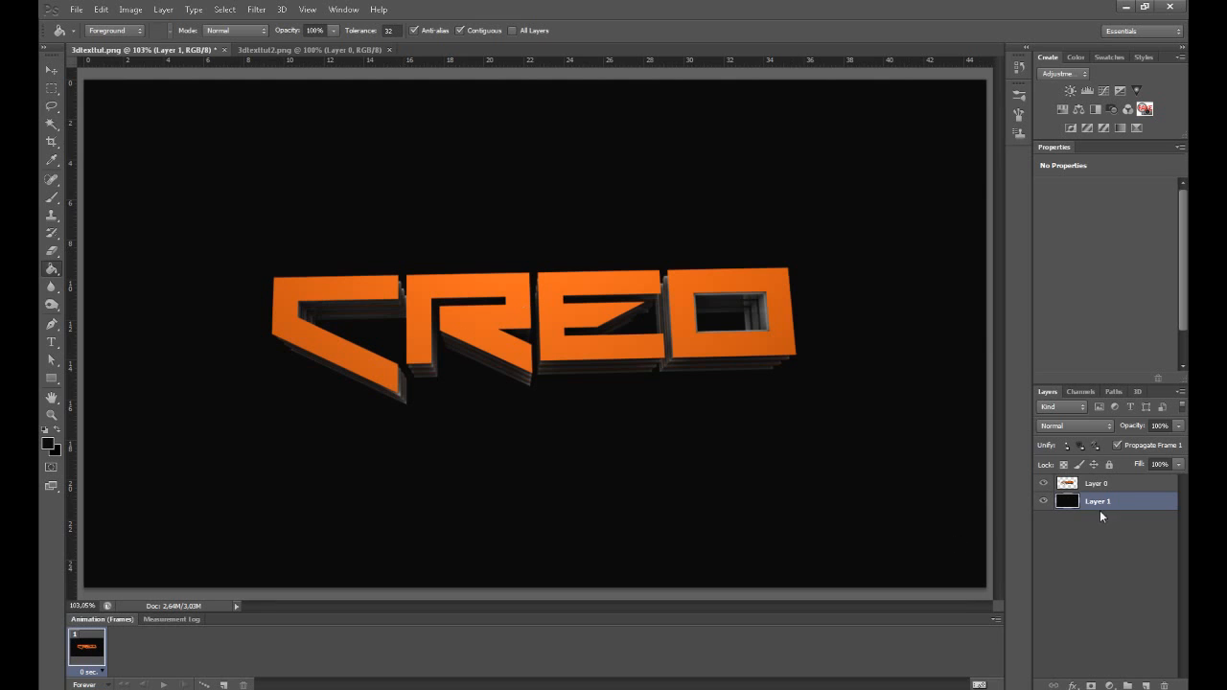
# Add a Gradient Overlay to the text render in Layer 0, with Overlay blend mode and about 75% opacity.
pyautogui.click(1124, 485)
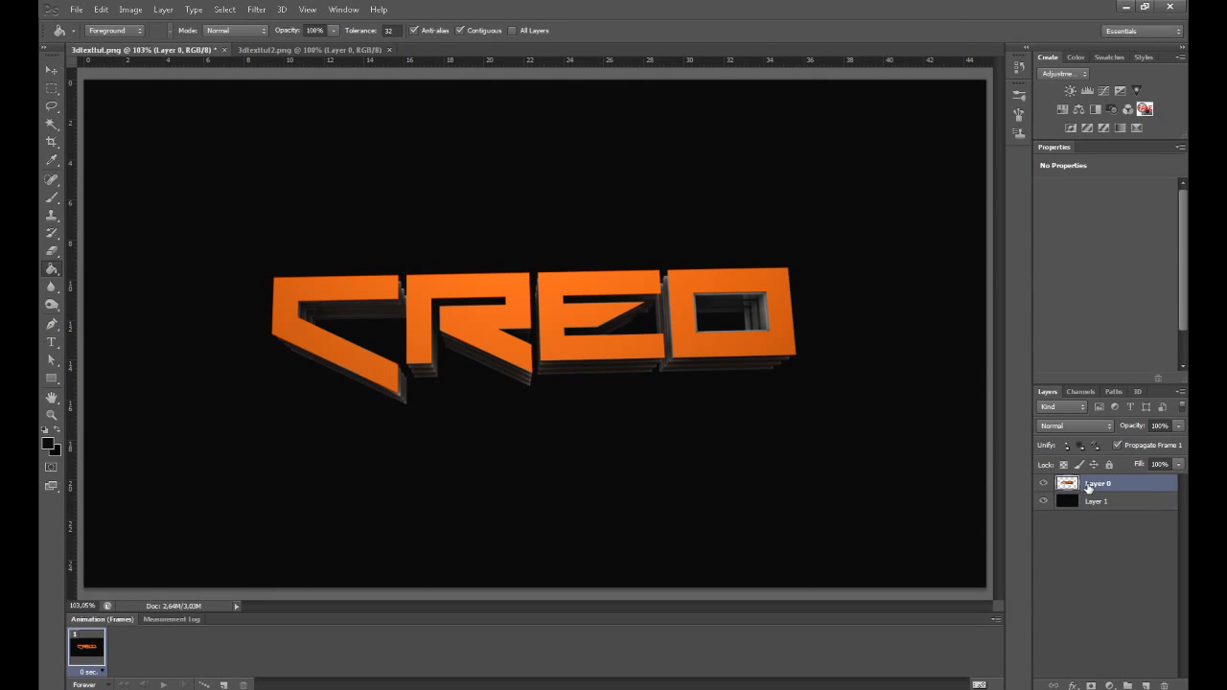
pyautogui.doubleClick(1137, 488)
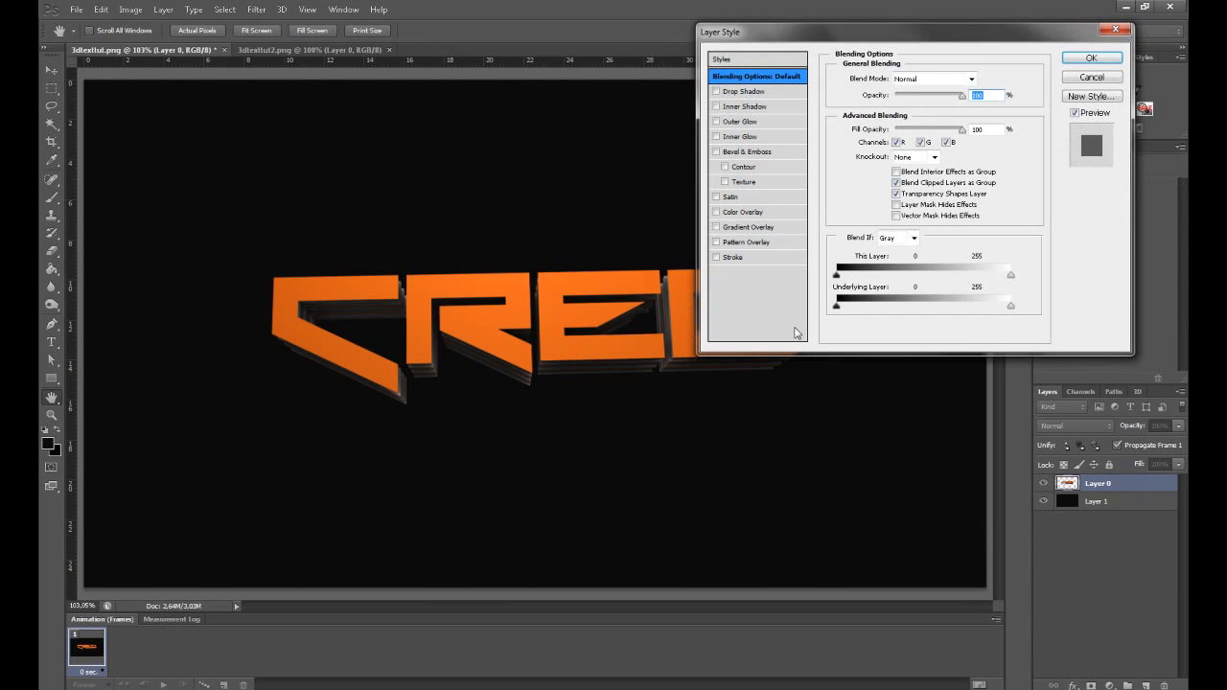
pyautogui.click(739, 229)
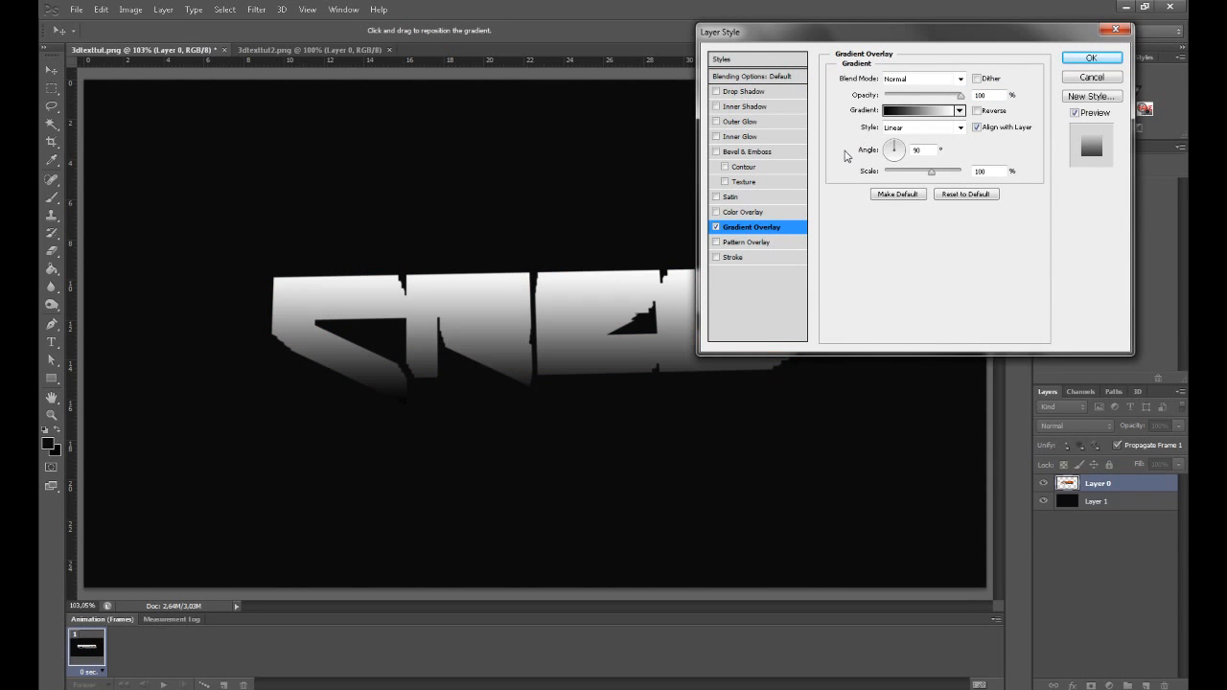
pyautogui.click(940, 81)
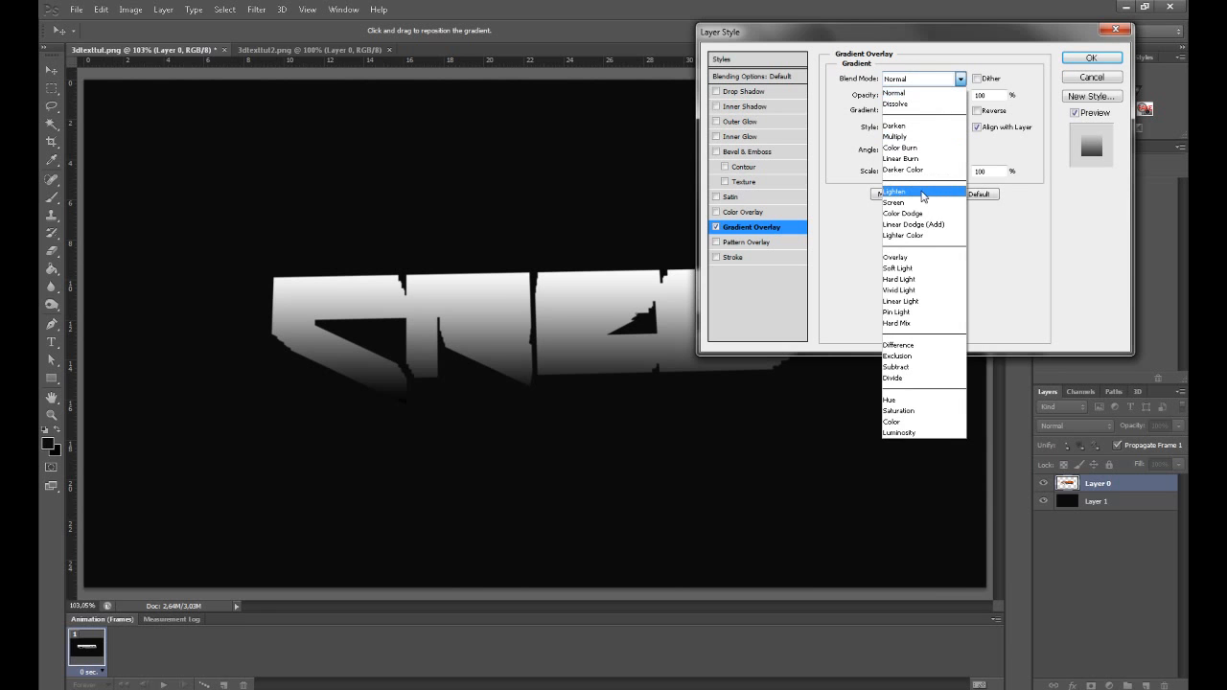
pyautogui.click(922, 257)
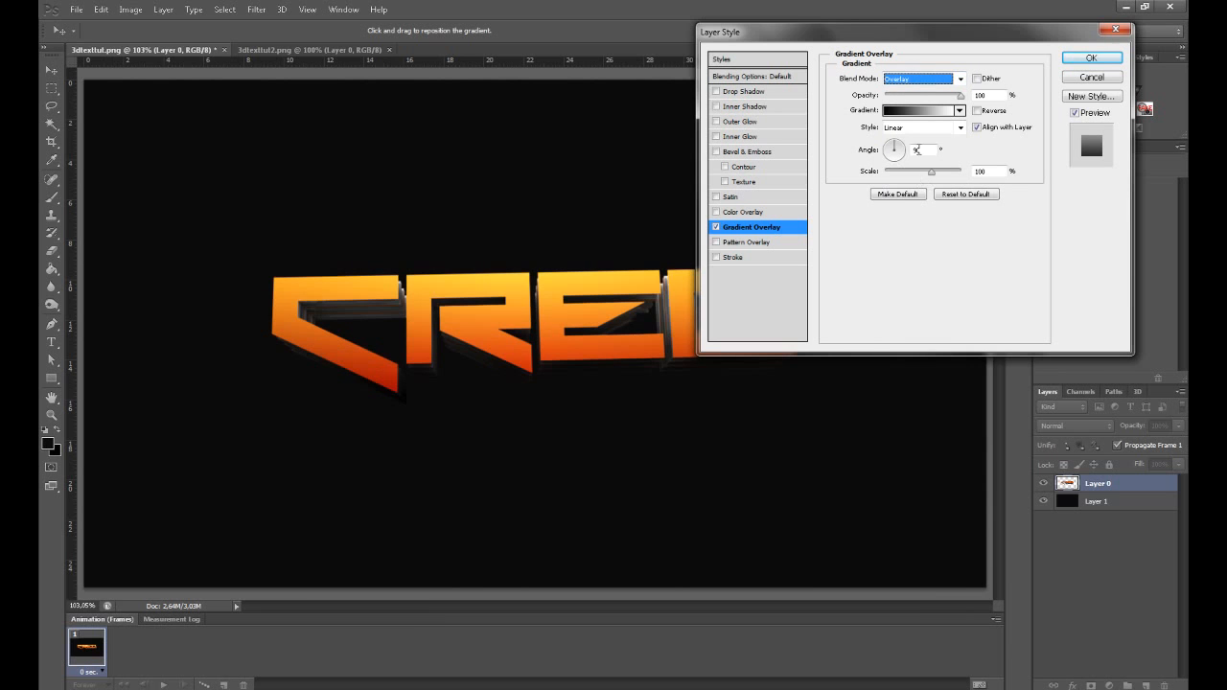
pyautogui.click(948, 96)
pyautogui.moveTo(947, 96); pyautogui.dragTo(942, 97)
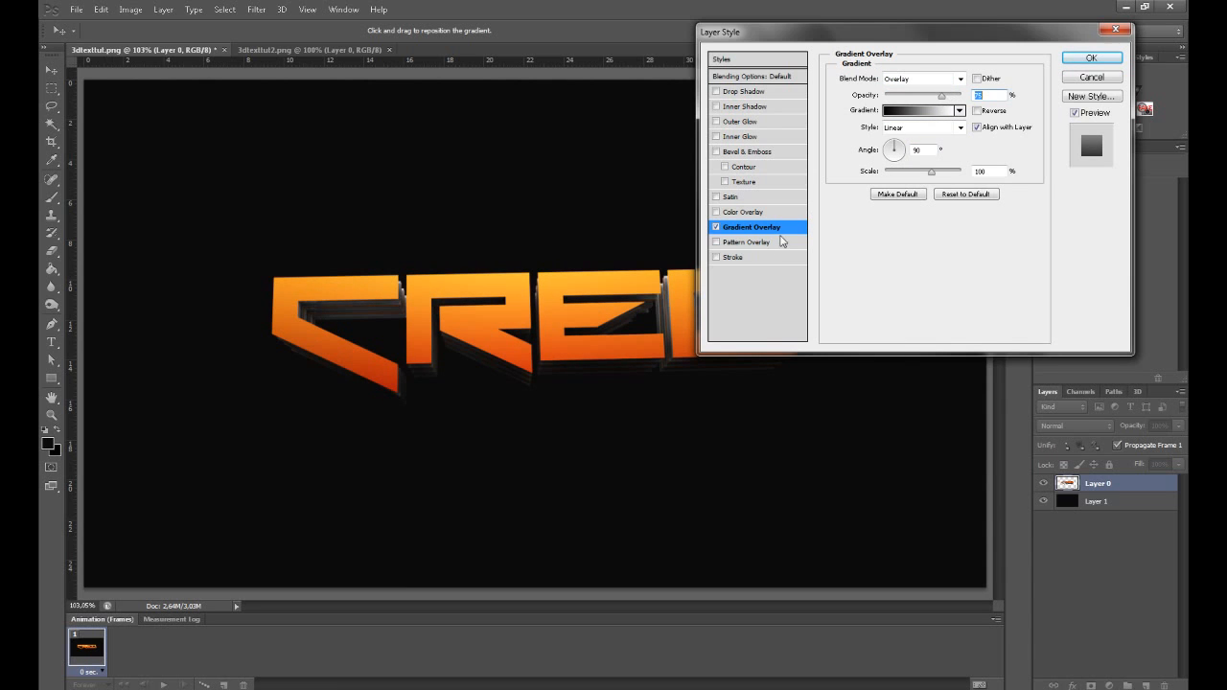
# Add a white ffffff Inner Glow to the text with a size of 18 px and Soft Light blend mode.
pyautogui.click(740, 136)
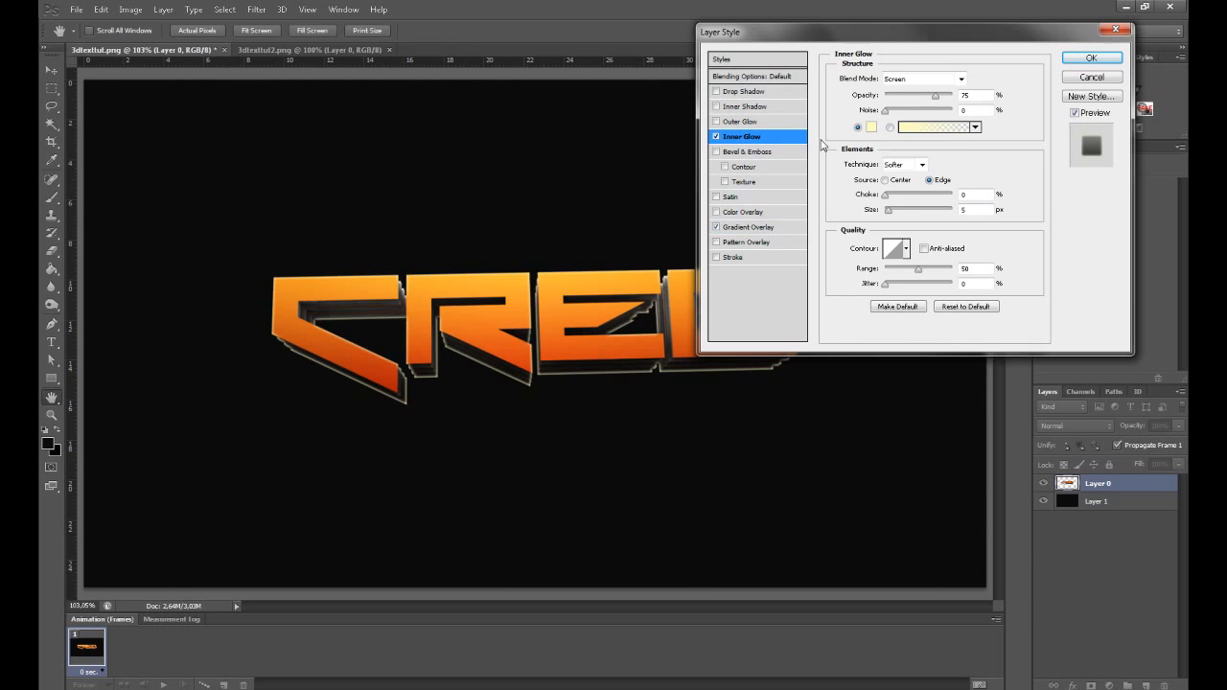
pyautogui.click(872, 131)
pyautogui.moveTo(504, 271); pyautogui.dragTo(430, 188)
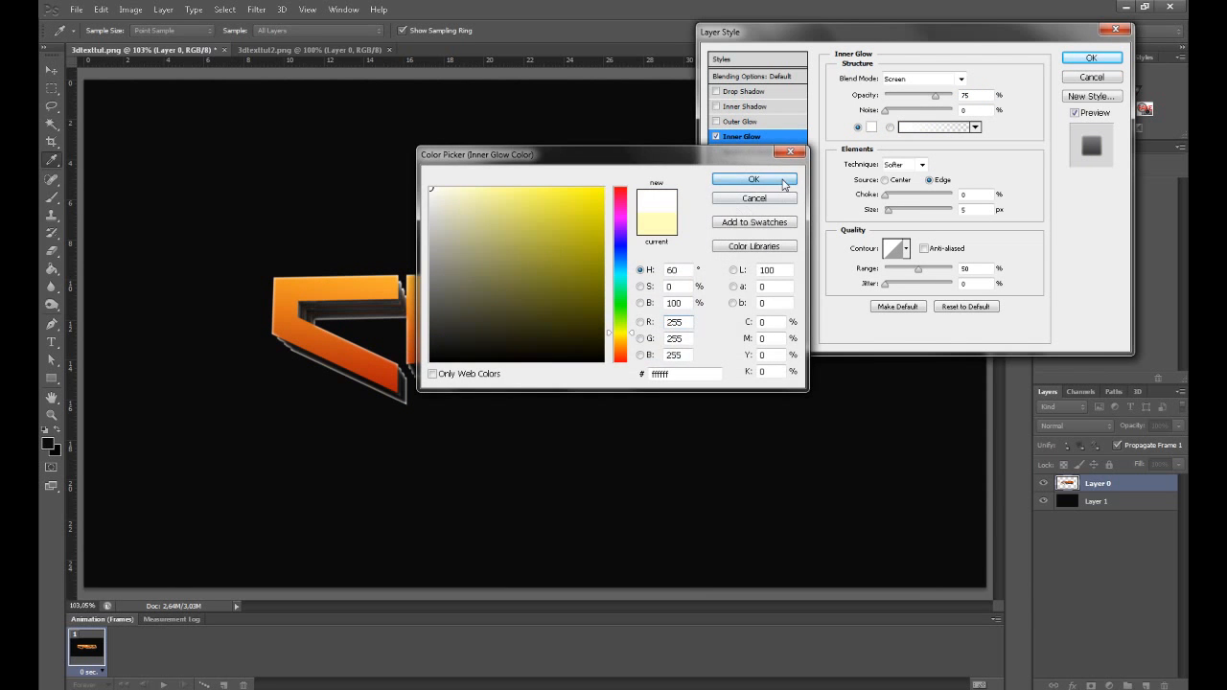
pyautogui.click(753, 179)
pyautogui.moveTo(889, 210); pyautogui.dragTo(895, 215)
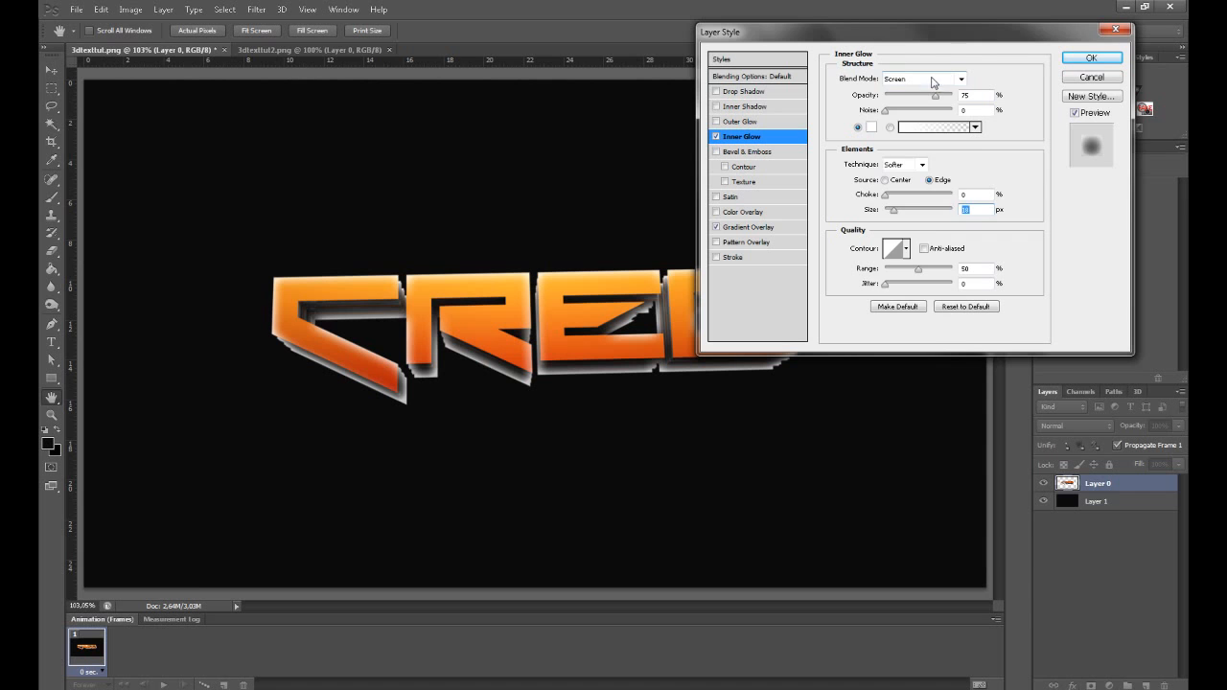
pyautogui.click(932, 81)
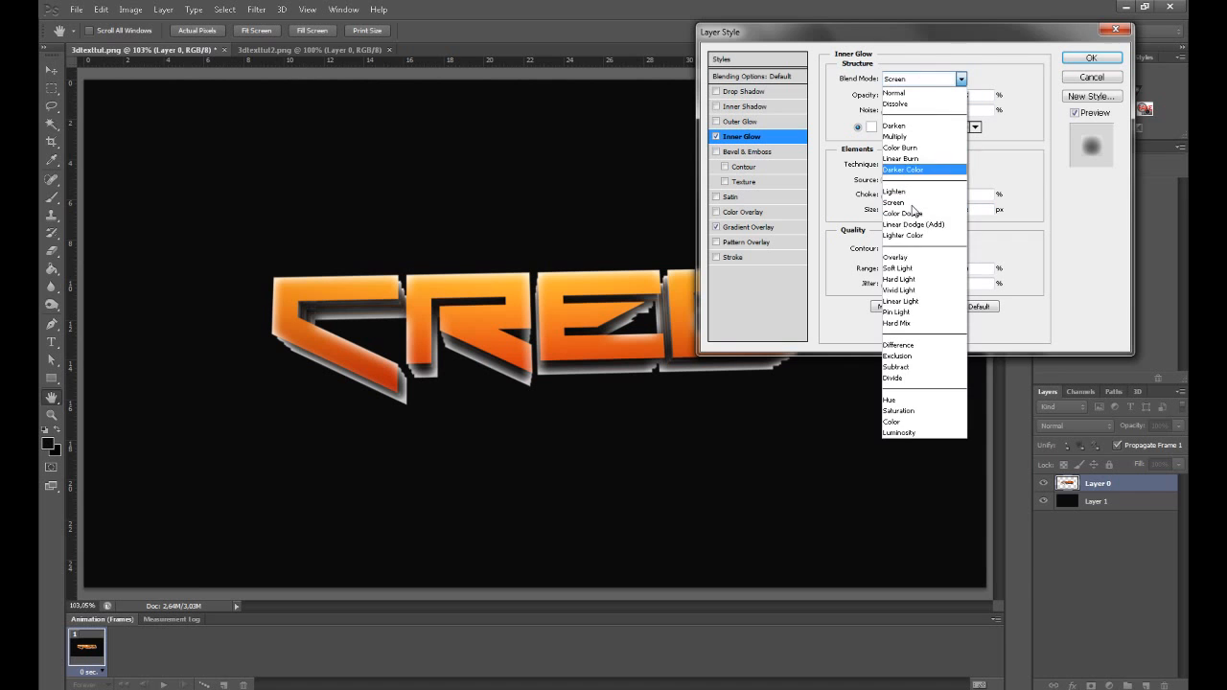
pyautogui.click(913, 259)
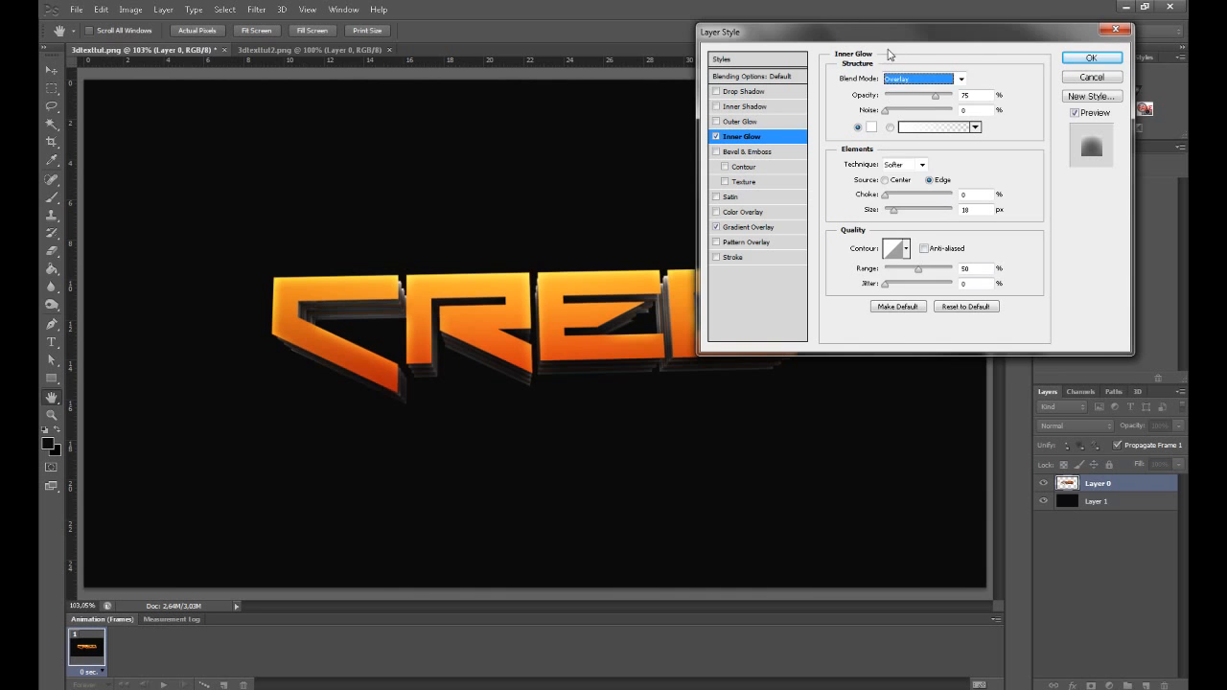
pyautogui.click(905, 81)
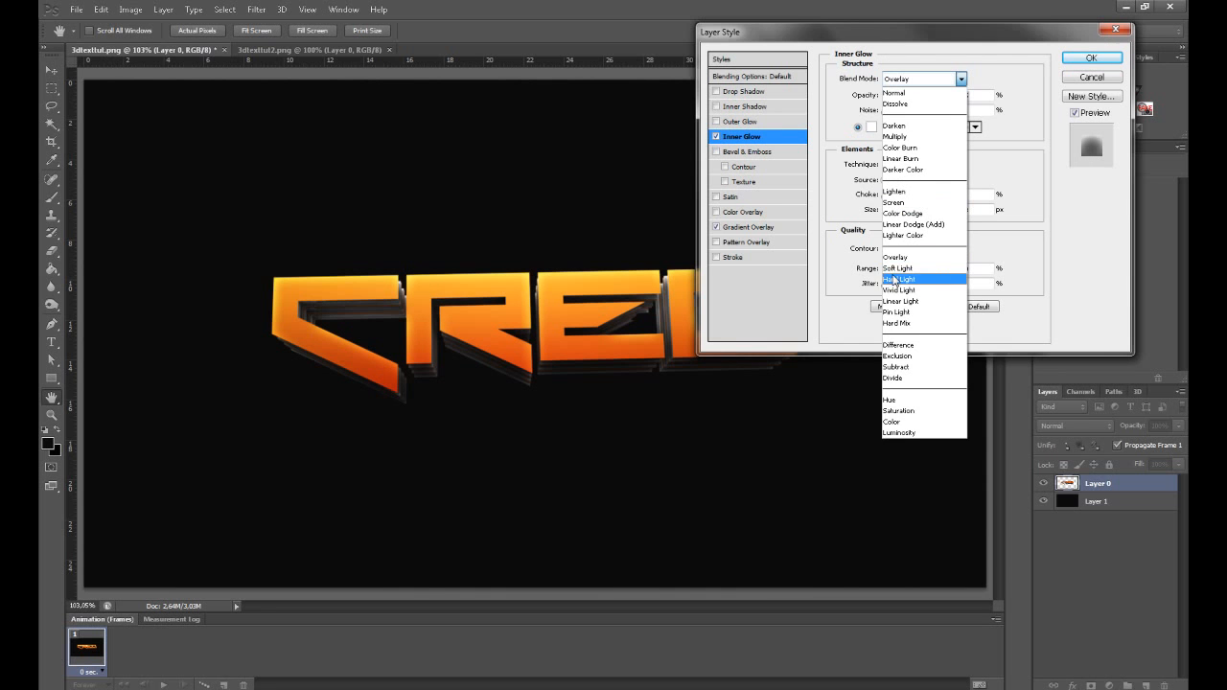
pyautogui.click(897, 269)
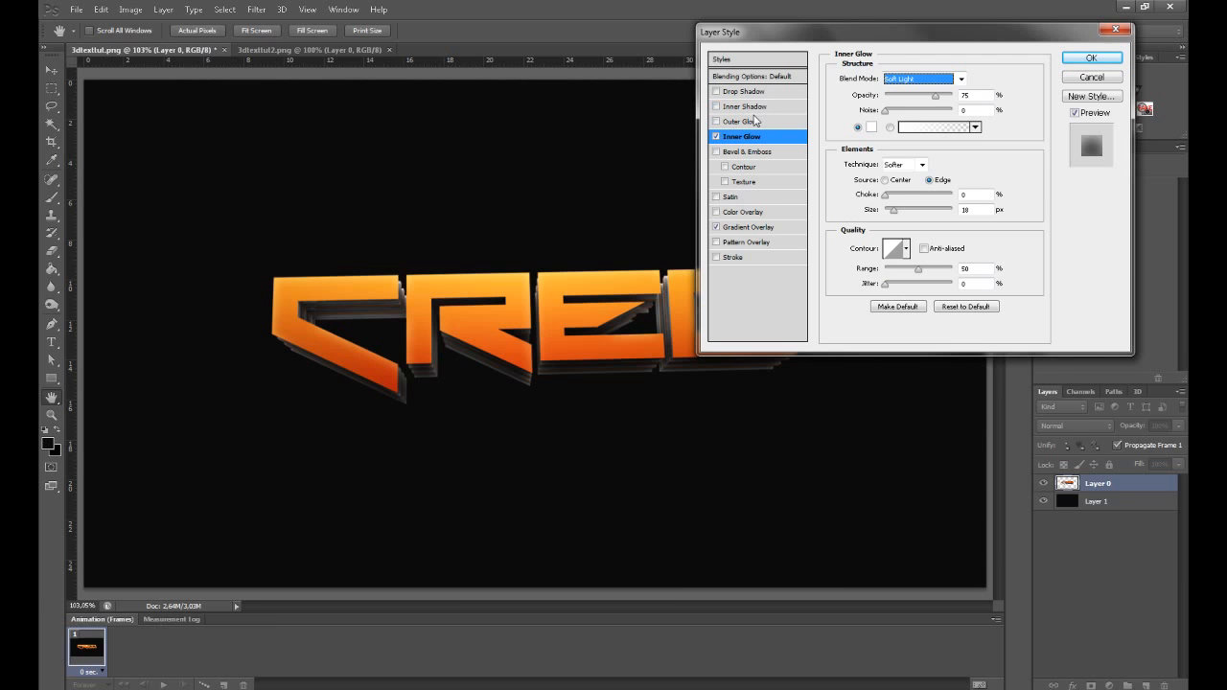
# Enable a Drop Shadow on the text with global light turned off and opacity at 100%.
pyautogui.click(715, 92)
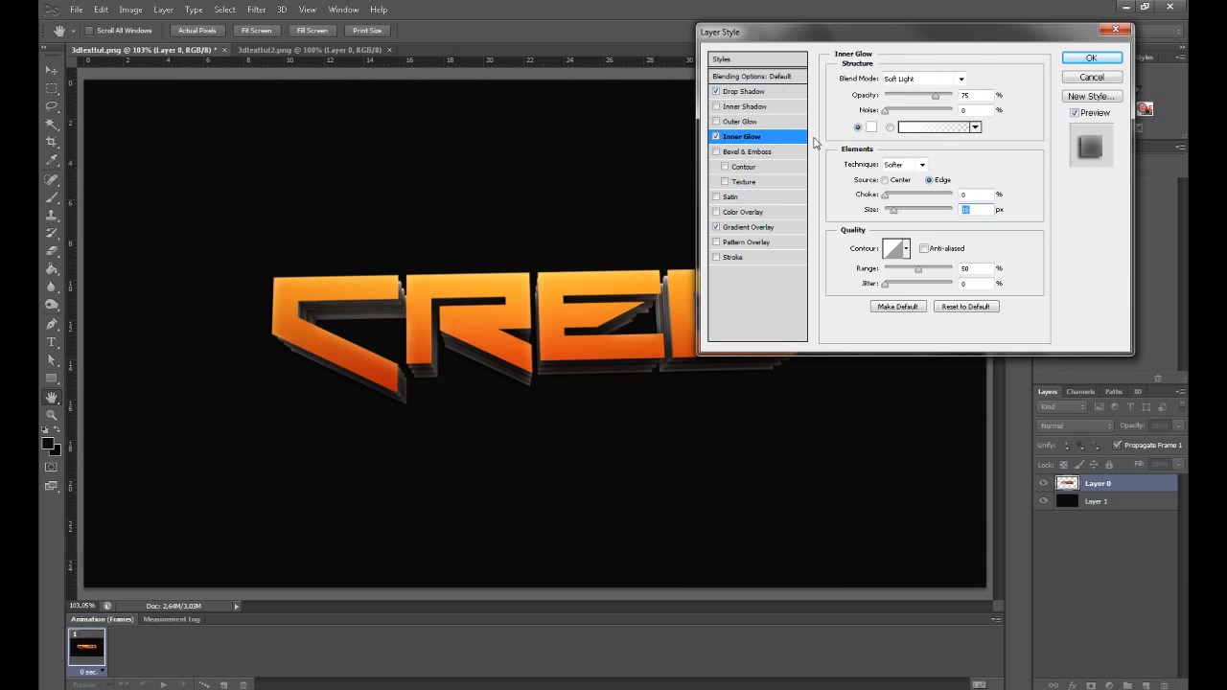
pyautogui.click(757, 91)
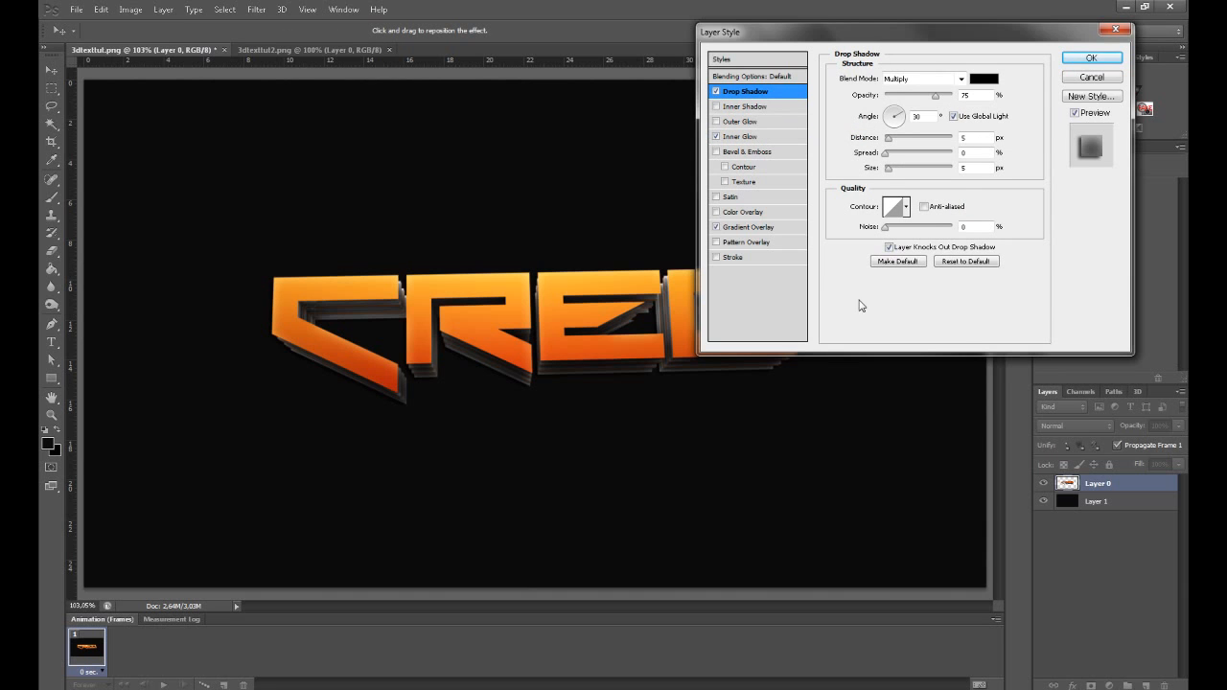
pyautogui.click(953, 116)
pyautogui.click(937, 97)
pyautogui.moveTo(936, 97); pyautogui.dragTo(1017, 98)
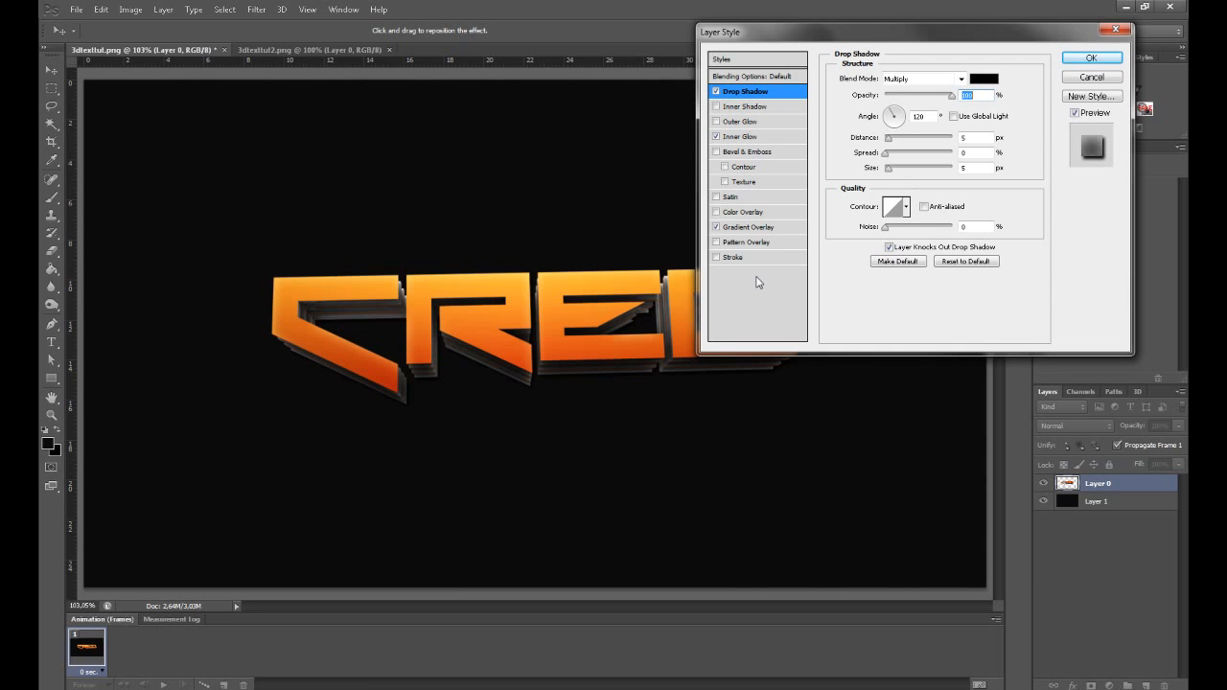
# Set the drop shadow's spread to 5% and size to 35 px, and apply the layer style.
pyautogui.doubleClick(966, 152)
pyautogui.write('5')
pyautogui.doubleClick(985, 170)
pyautogui.write('3')
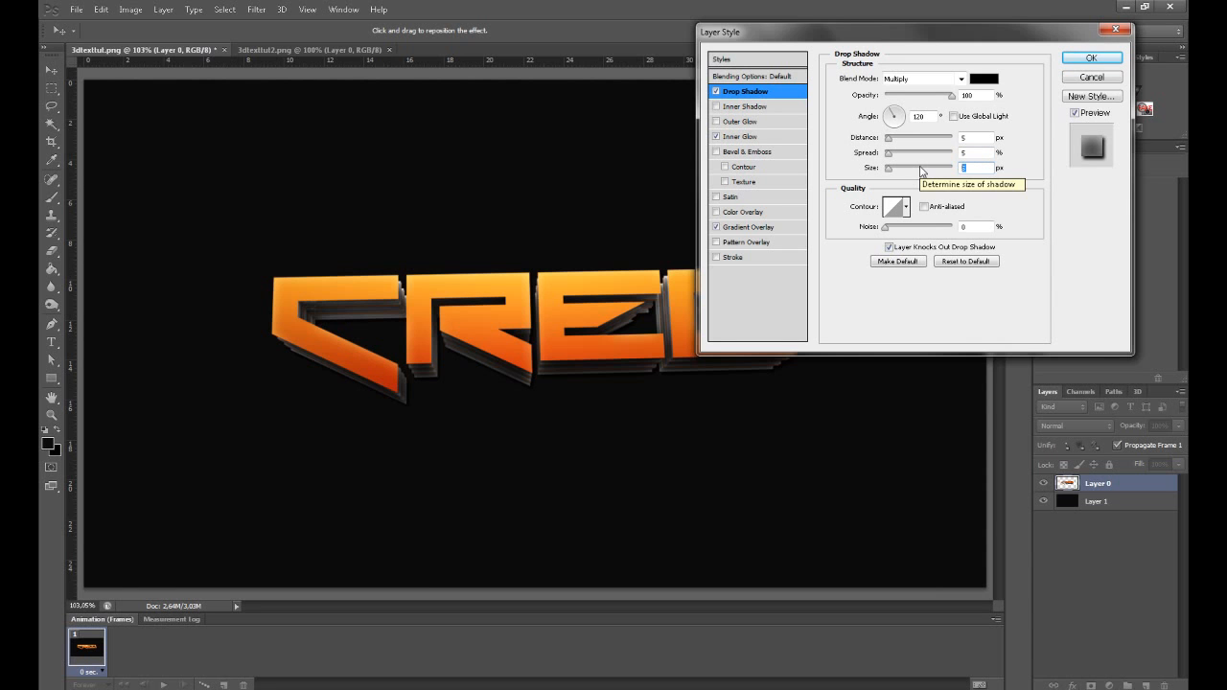
pyautogui.write('5')
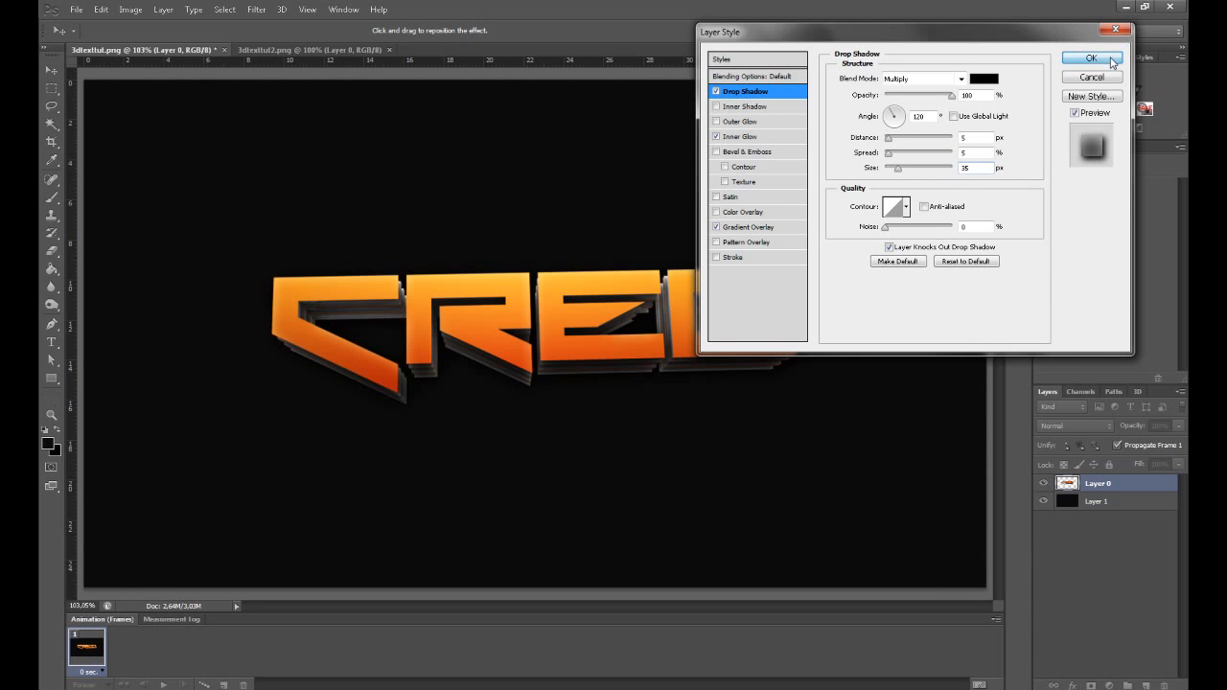
pyautogui.click(1093, 58)
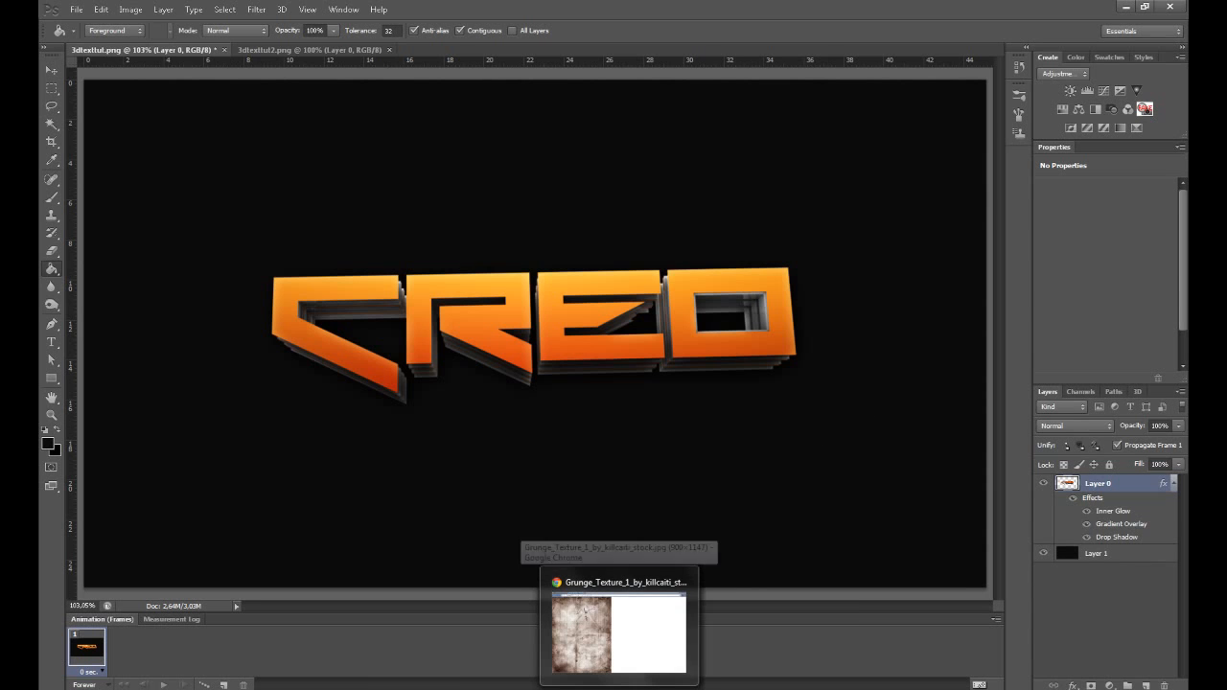
# Switch to Chrome, copy the Grunge_Texture_1 image, and paste it in Photoshop as a new layer above the text render.
pyautogui.click(613, 628)
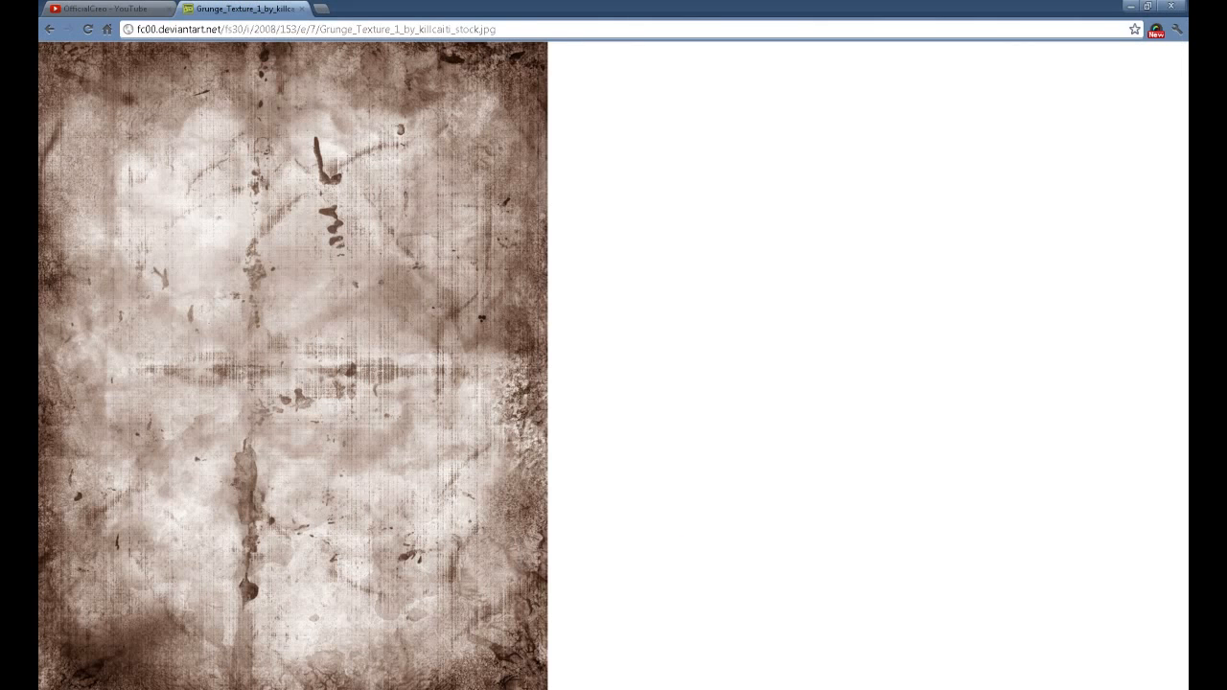
pyautogui.rightClick(239, 223)
pyautogui.click(345, 263)
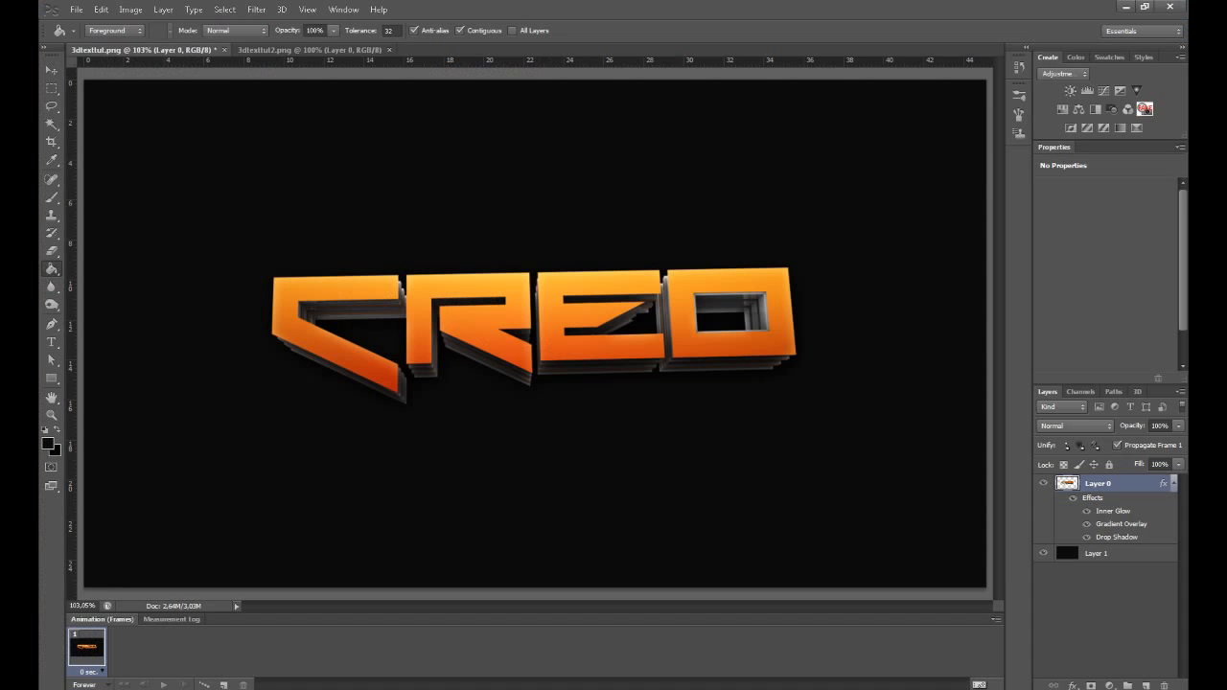
pyautogui.hotkey('ctrl', 'v')
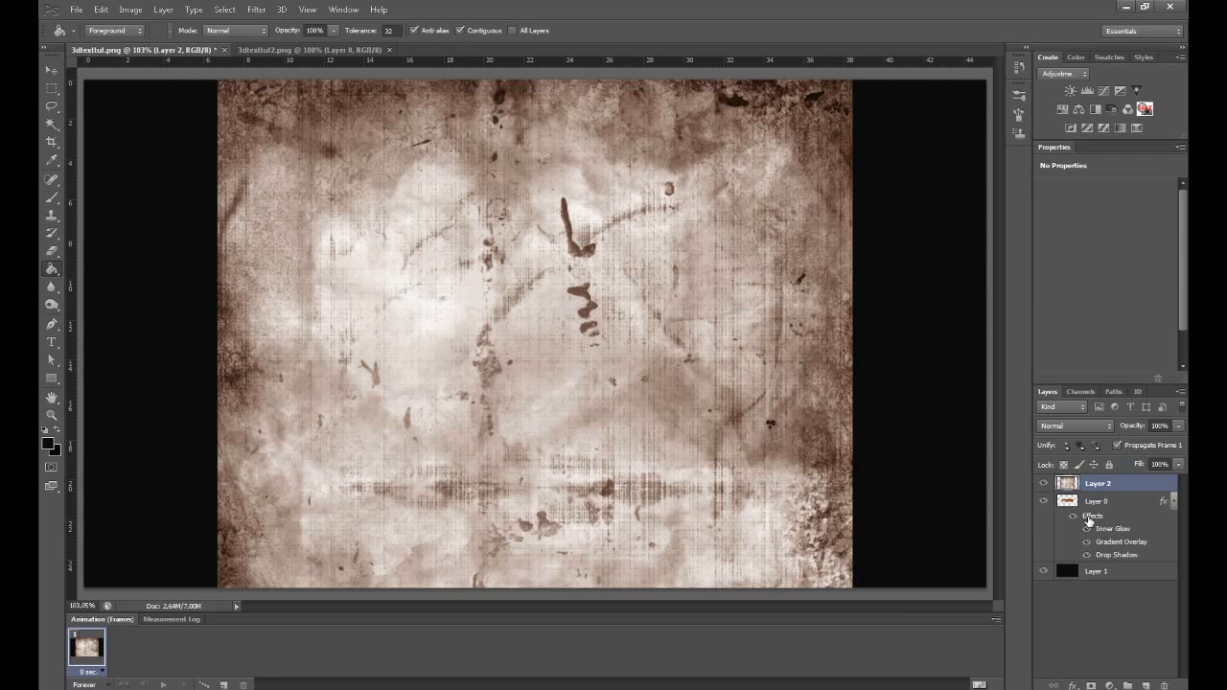
pyautogui.click(51, 70)
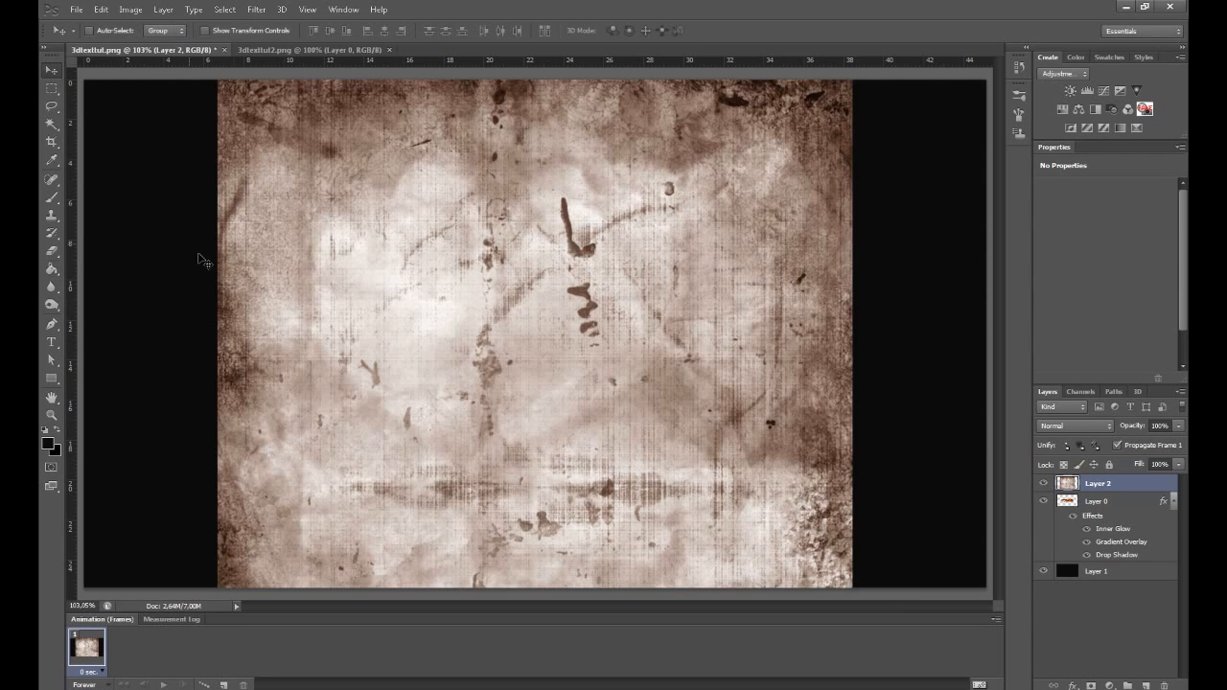
pyautogui.moveTo(465, 283); pyautogui.dragTo(494, 305)
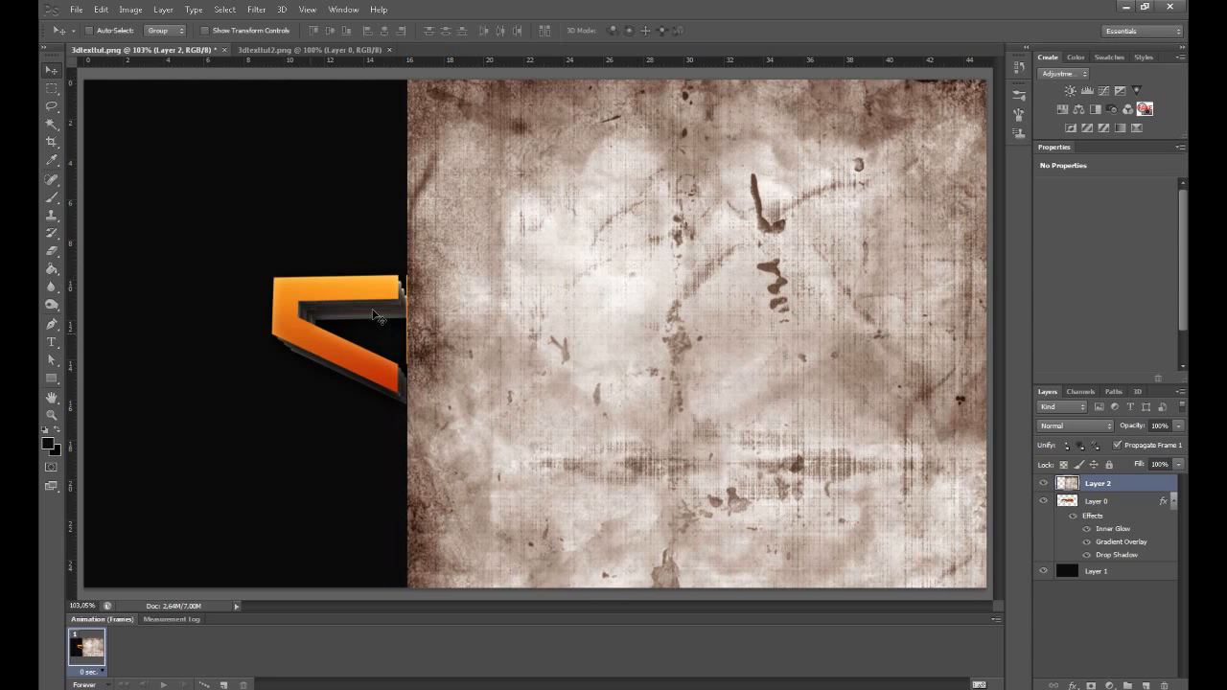
pyautogui.hotkey('ctrl', 'z')
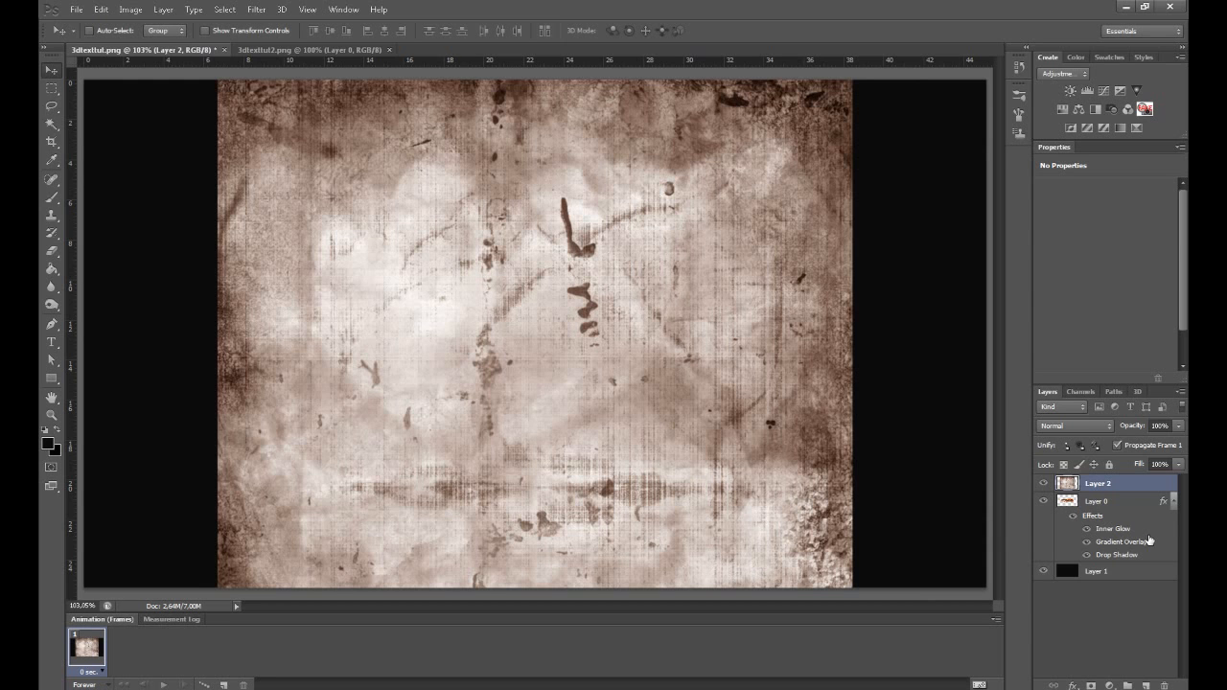
# Clip the grunge texture layer to the text render and set it to Overlay blend mode at 73% opacity.
pyautogui.moveTo(1110, 505); pyautogui.dragTo(1122, 489)
pyautogui.keyDown('alt'); pyautogui.click(1123, 491); pyautogui.keyUp('alt')
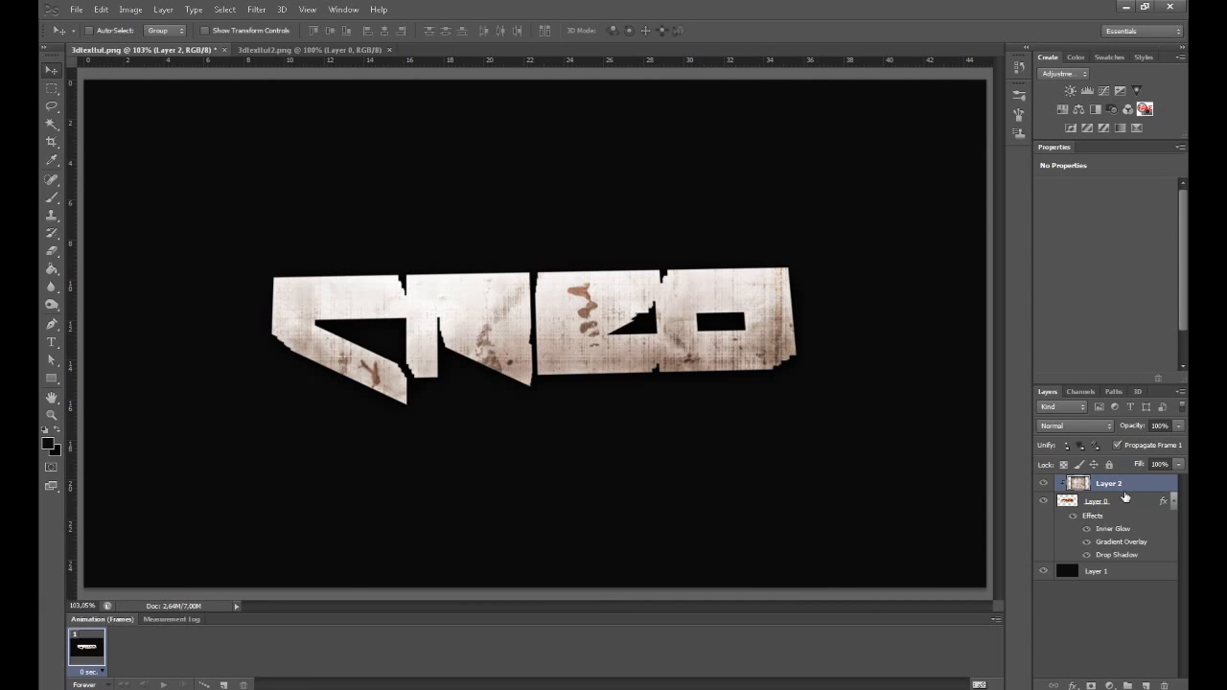
pyautogui.click(1075, 427)
pyautogui.click(1050, 237)
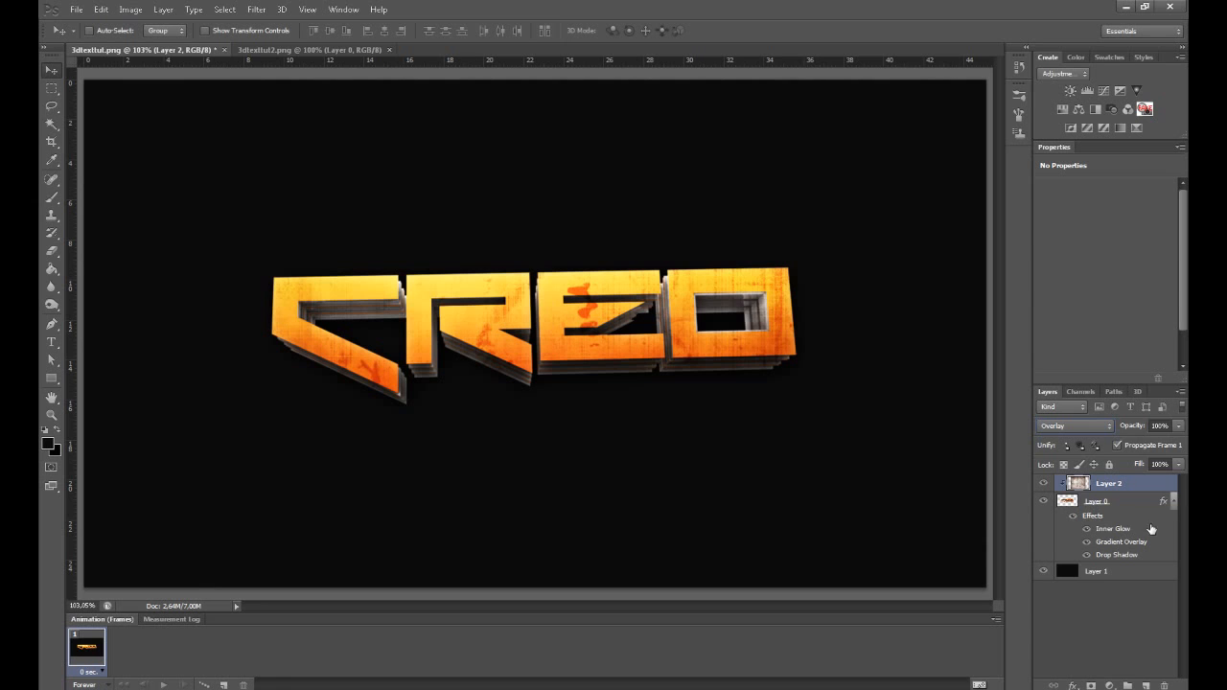
pyautogui.moveTo(1134, 431); pyautogui.dragTo(1117, 427)
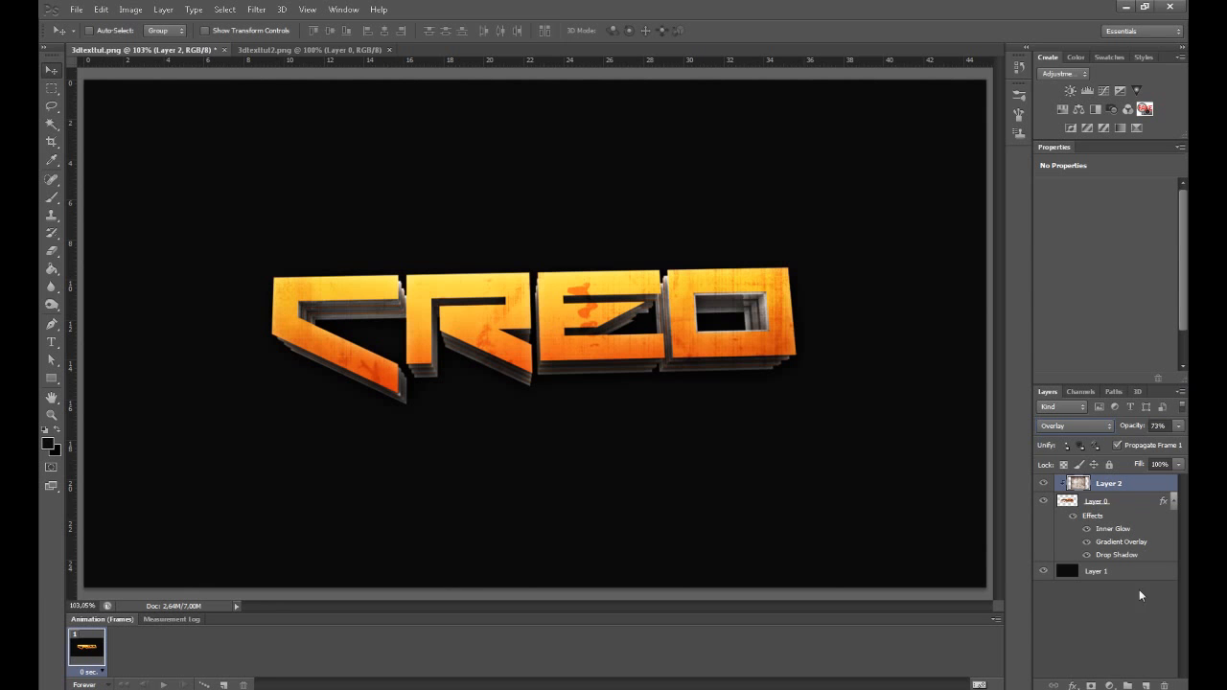
pyautogui.click(1131, 636)
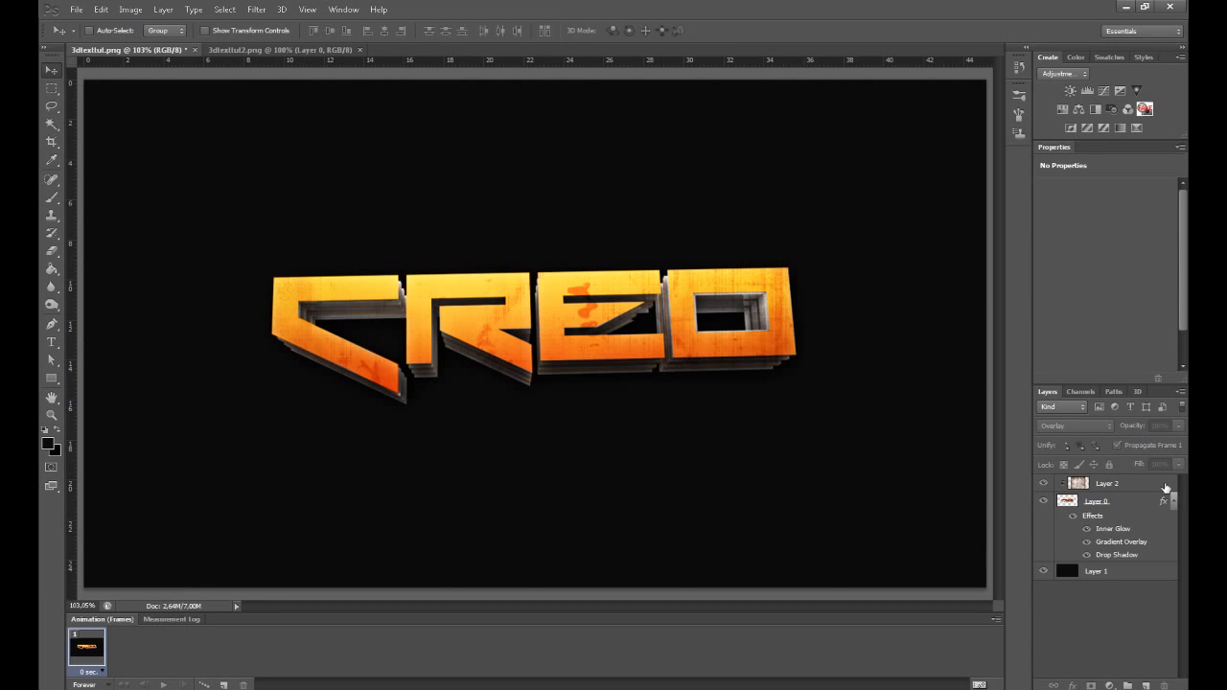
# Copy the edge render from 3dtexttut2 and paste it as a new layer above the grunge texture in 3dtexttut.
pyautogui.click(221, 48)
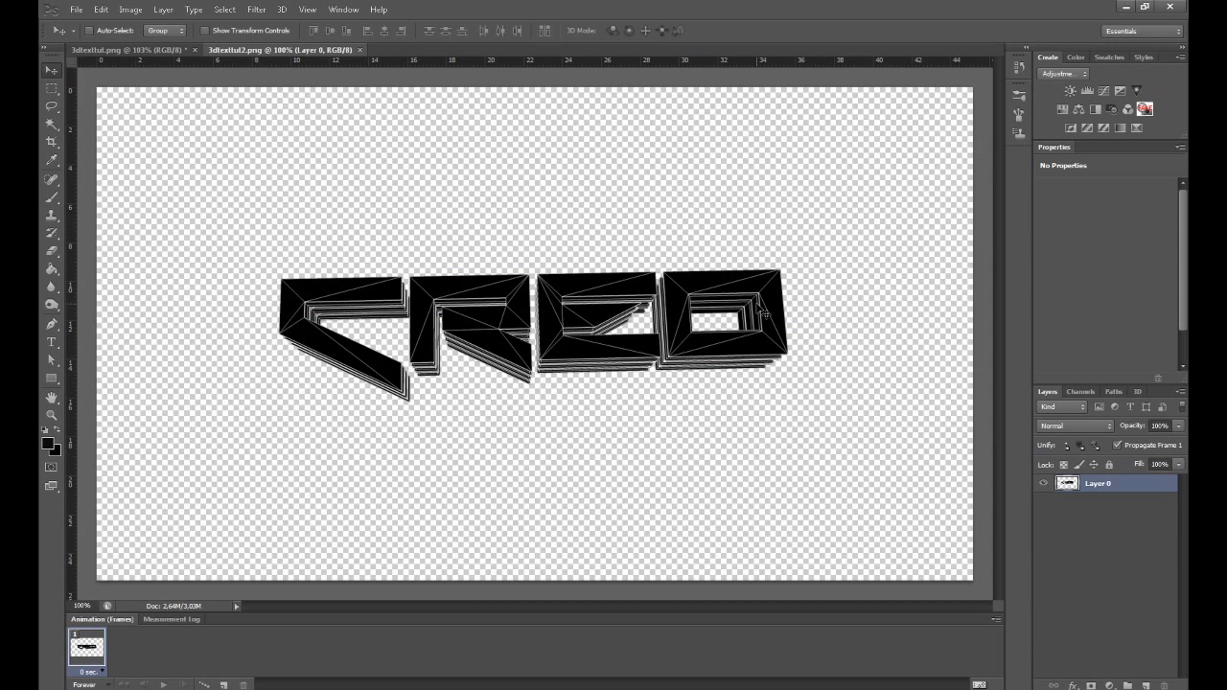
pyautogui.click(51, 88)
pyautogui.moveTo(209, 167); pyautogui.dragTo(808, 440)
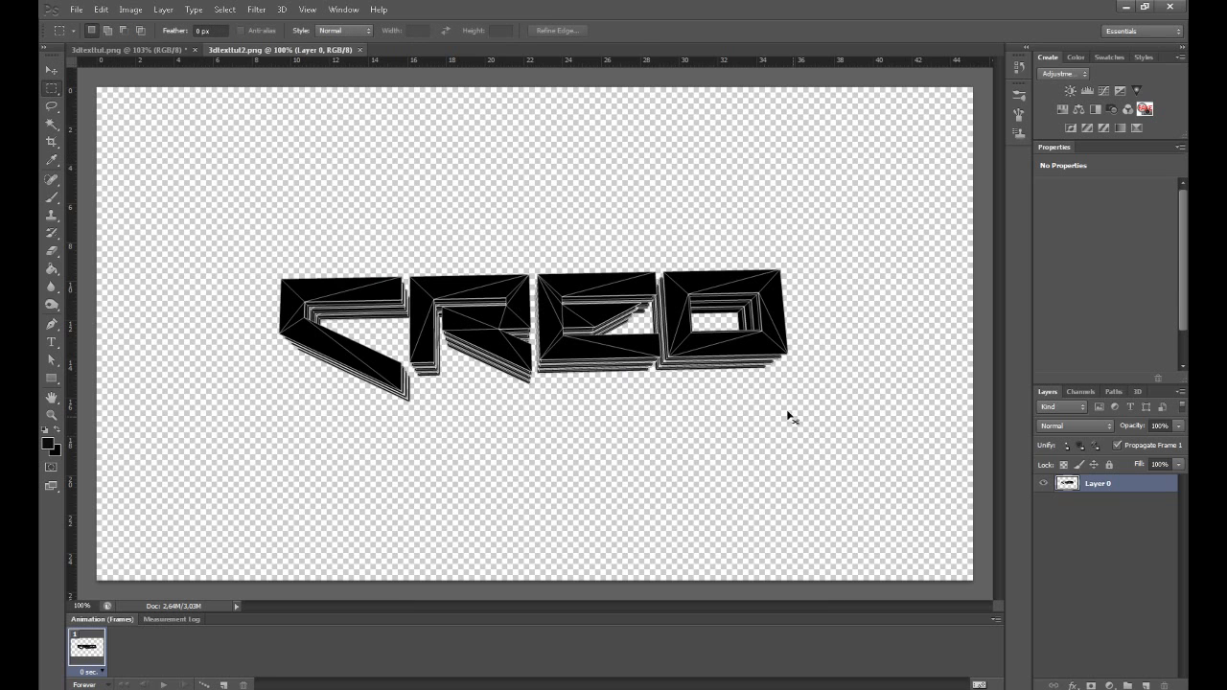
pyautogui.click(131, 46)
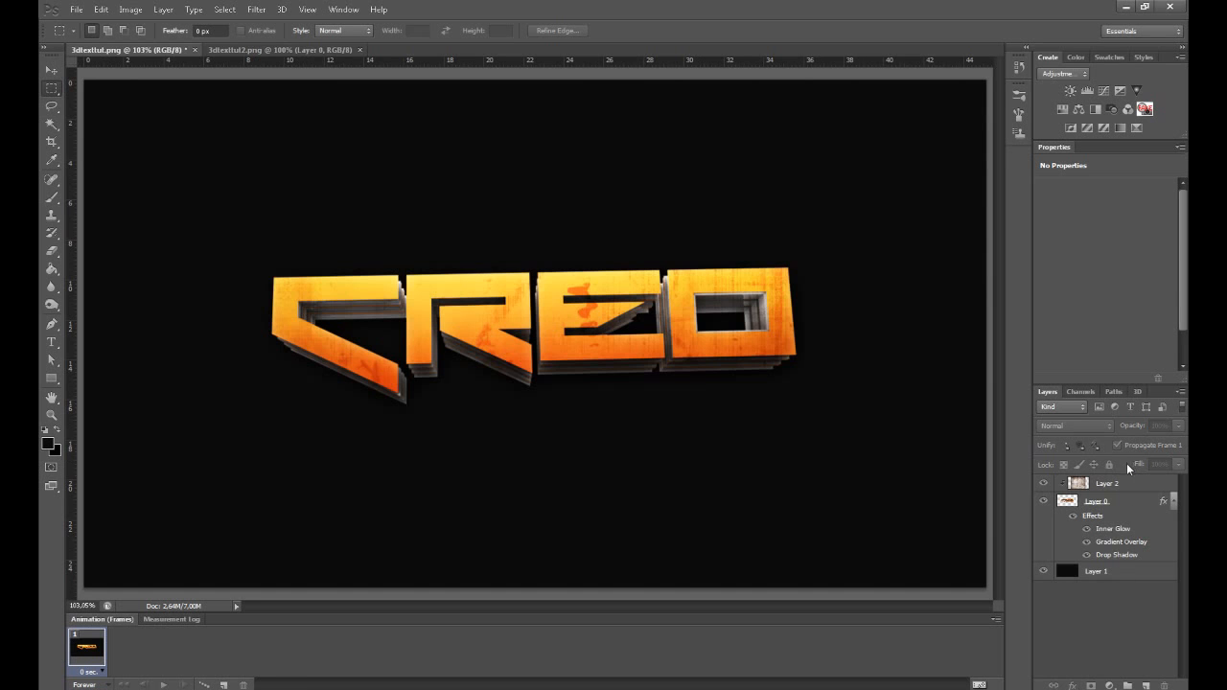
pyautogui.click(1122, 484)
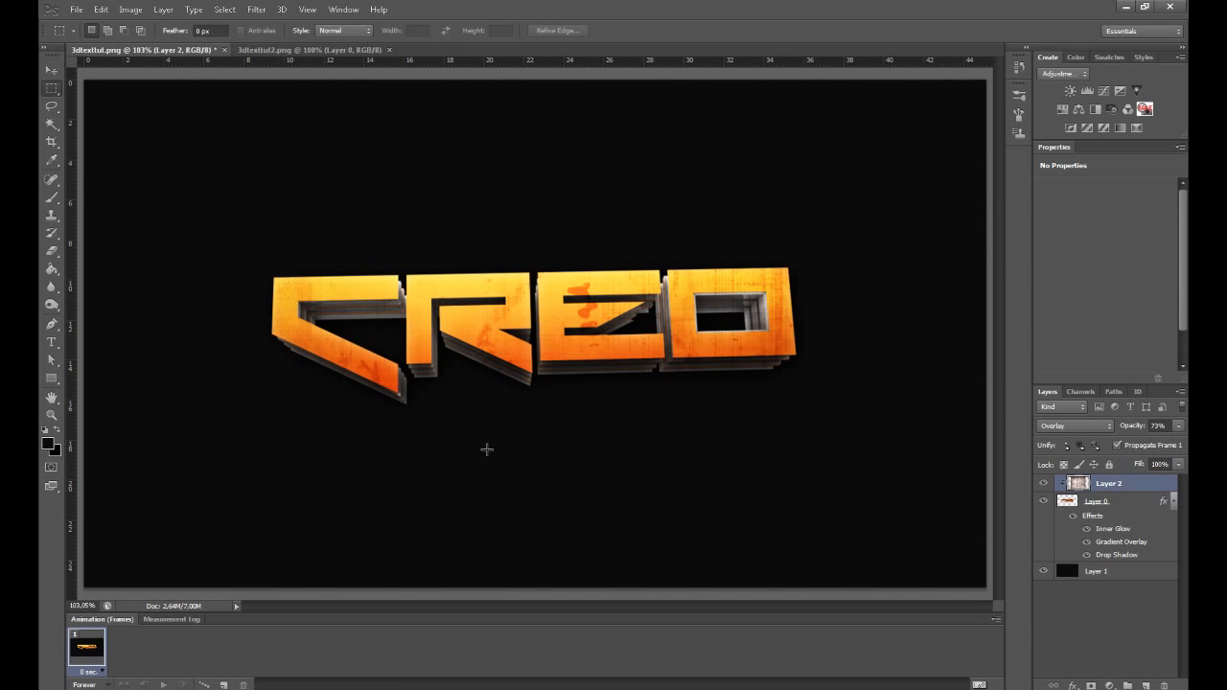
pyautogui.hotkey('ctrl', 'shift', 'alt', 'n')
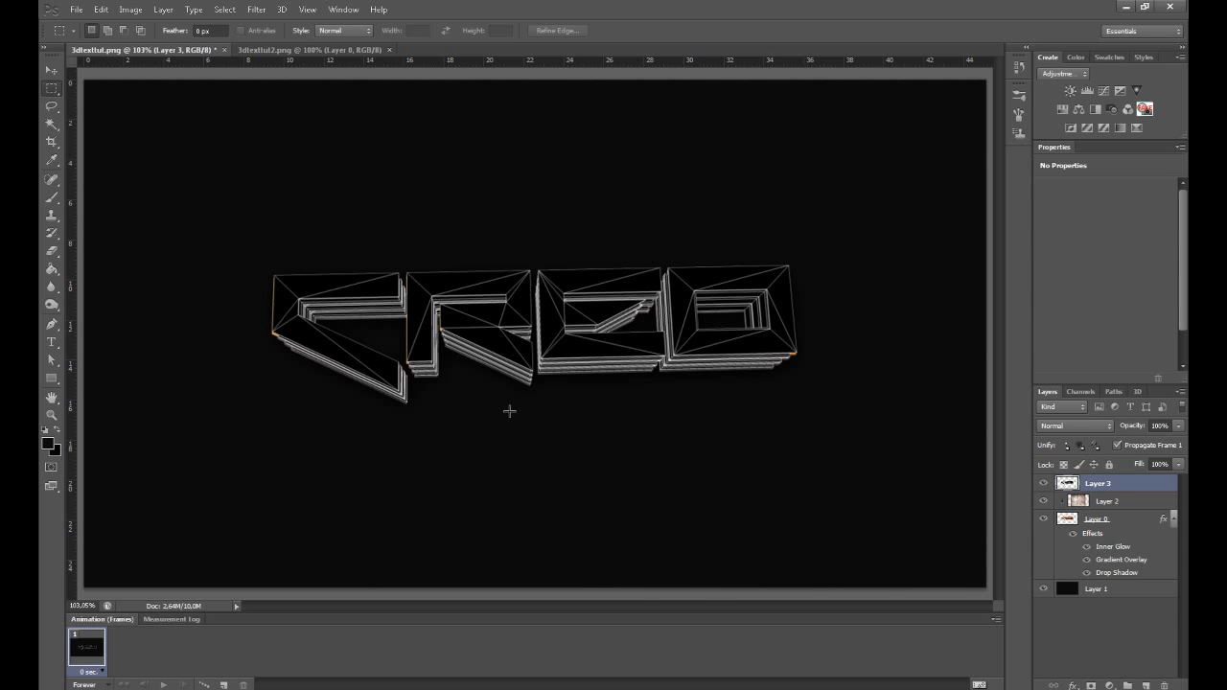
# Set the edge render layer to Screen blend mode and nudge it 3 px down and 1 px left onto the text's edges.
pyautogui.click(1077, 429)
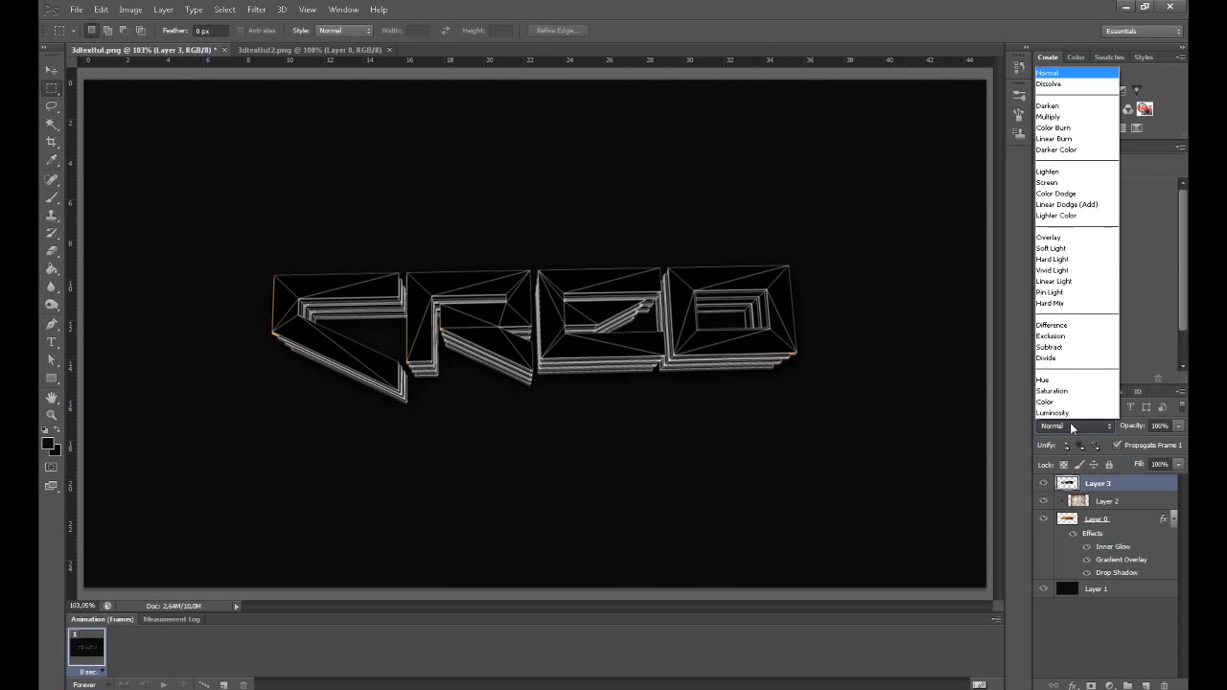
pyautogui.click(1049, 183)
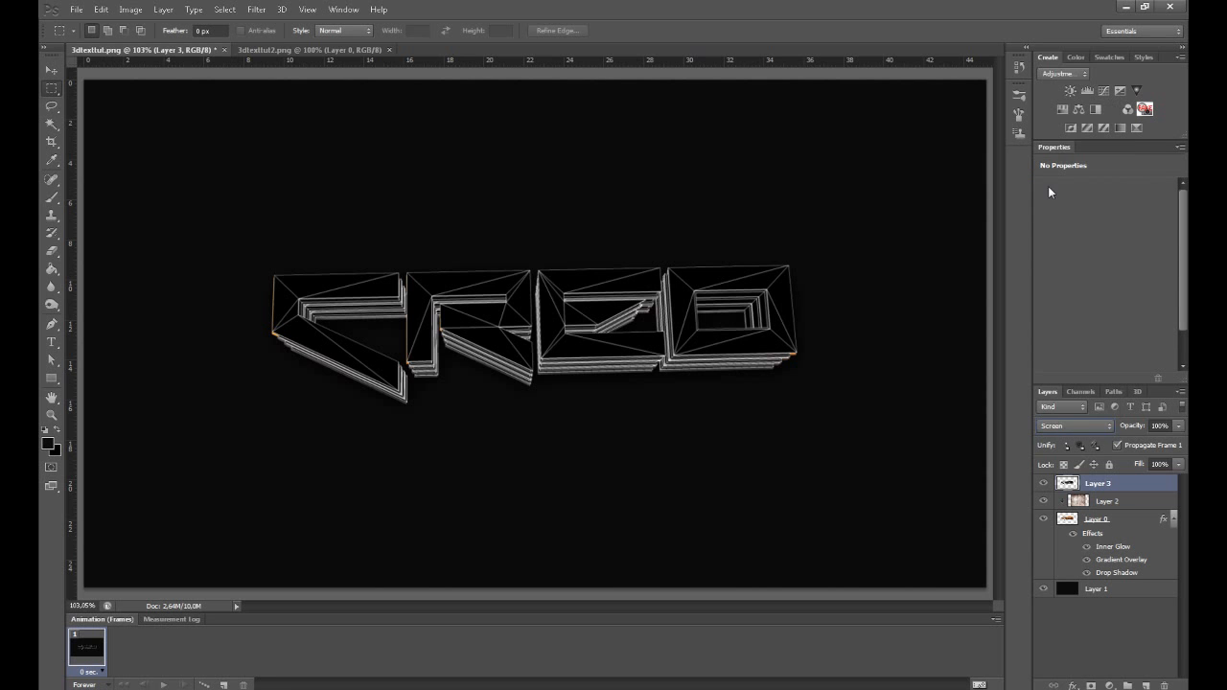
pyautogui.click(51, 414)
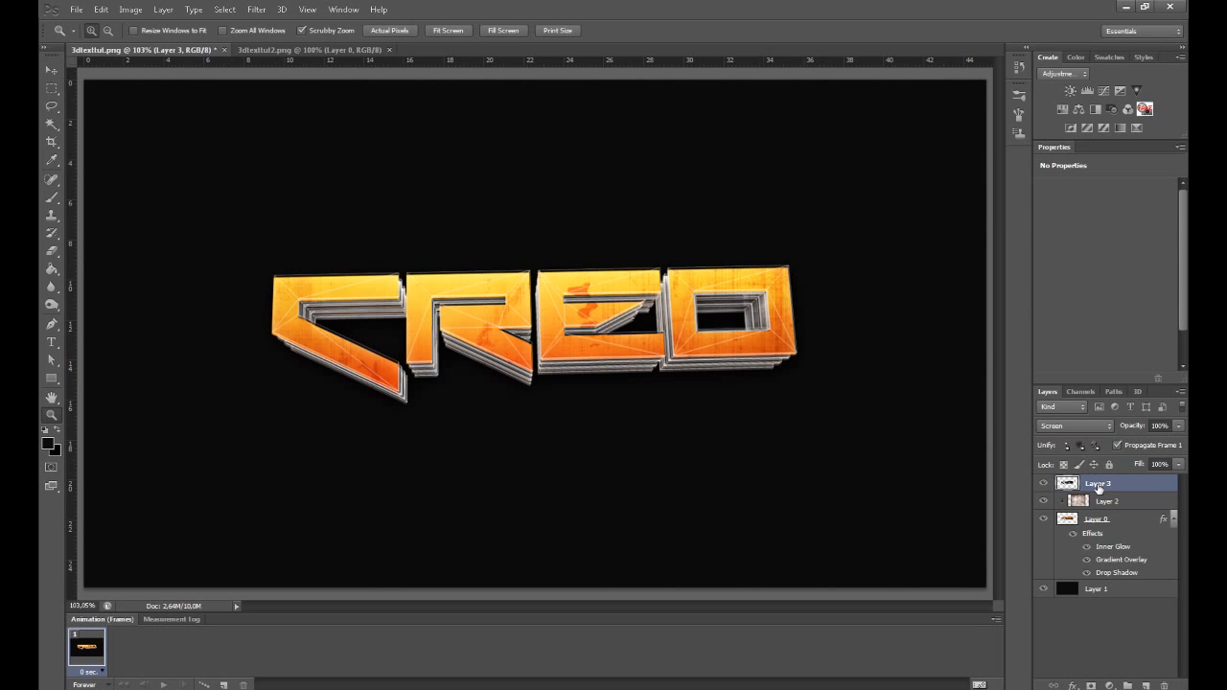
pyautogui.click(376, 295)
pyautogui.click(376, 295)
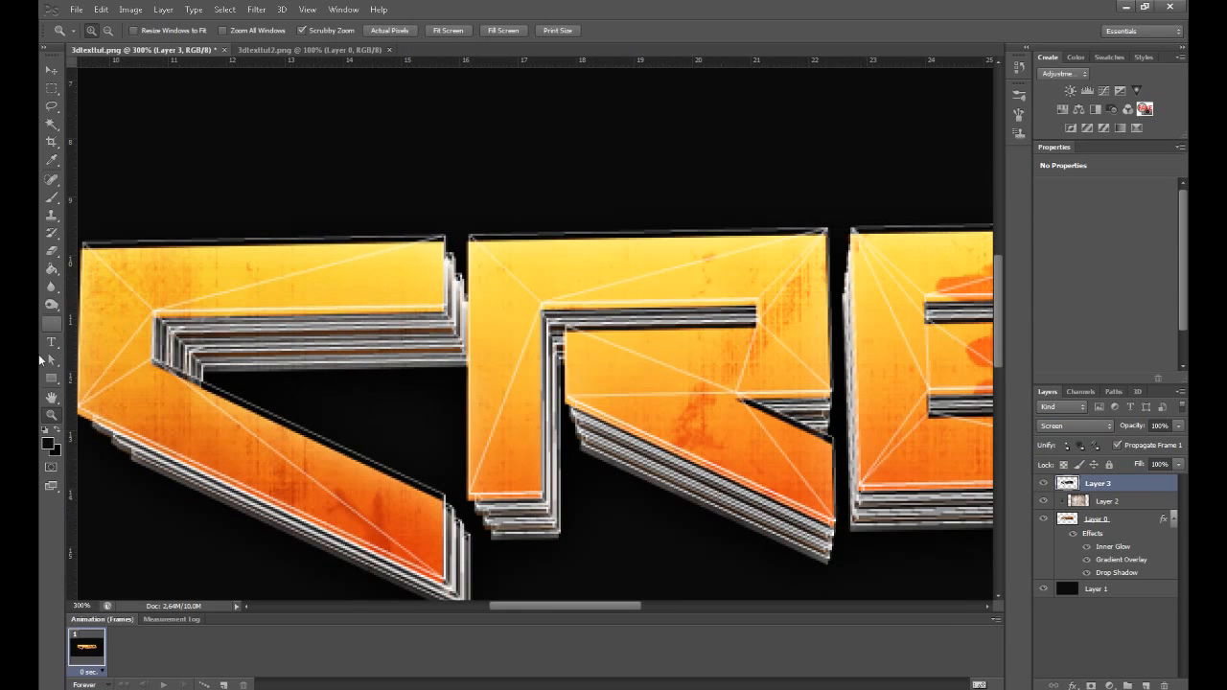
pyautogui.moveTo(183, 352); pyautogui.dragTo(251, 331)
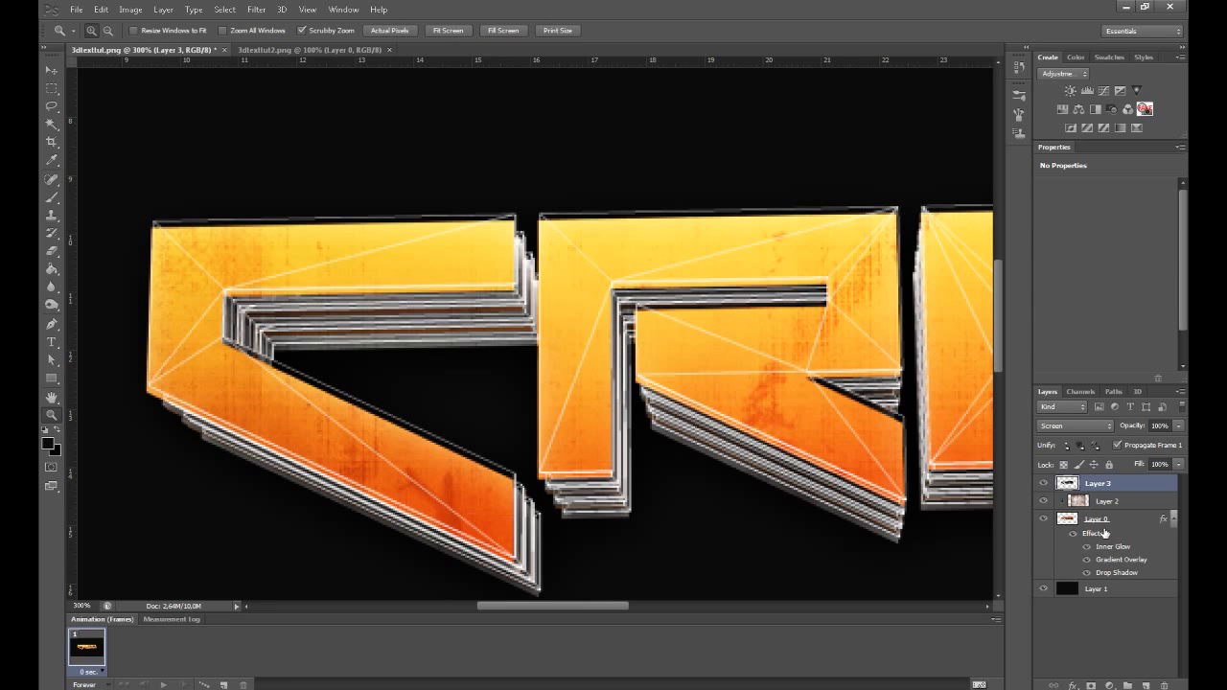
pyautogui.click(53, 71)
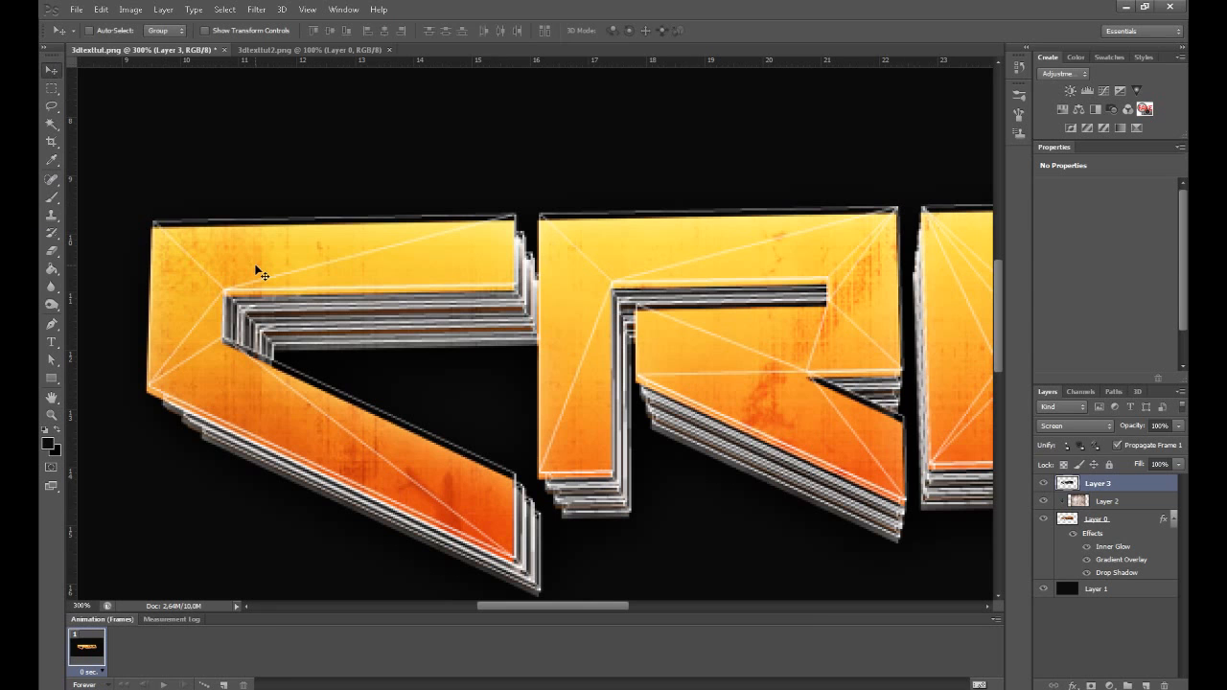
pyautogui.press('Down')
pyautogui.press('Down')
pyautogui.press('Down')
pyautogui.press('Left')
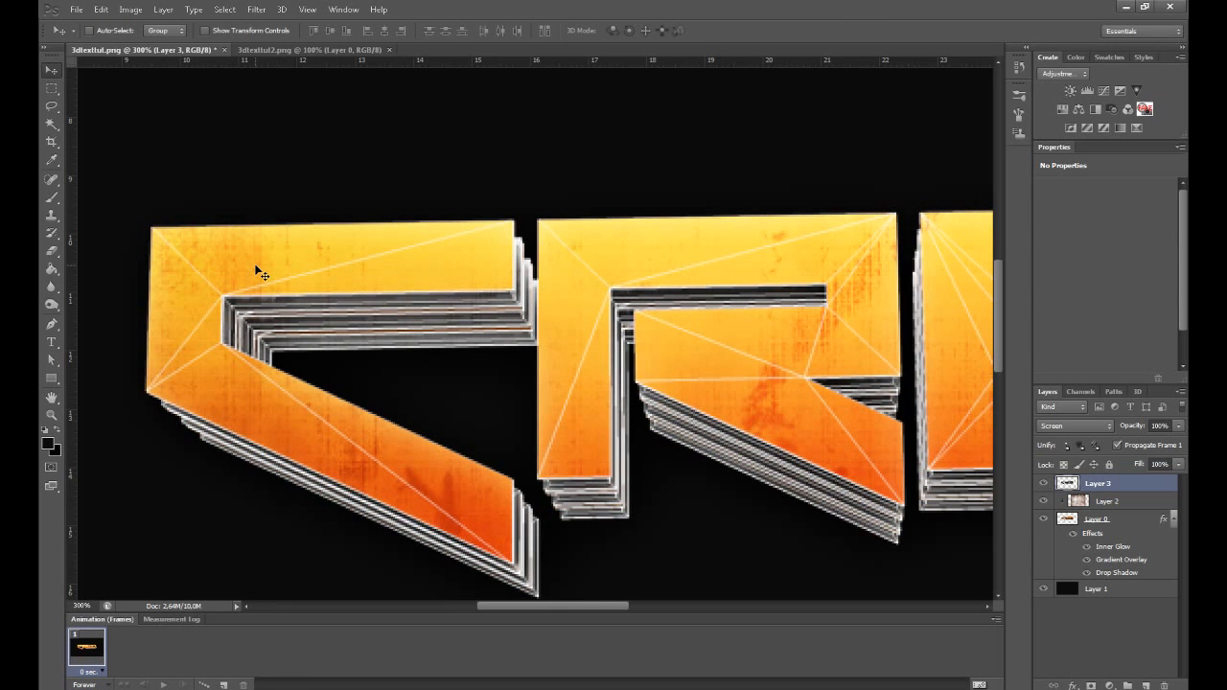
# Try enlarging the edge render with Free Transform to about 107% width and 128% height, and undo the transform.
pyautogui.hotkey('ctrl', 't')
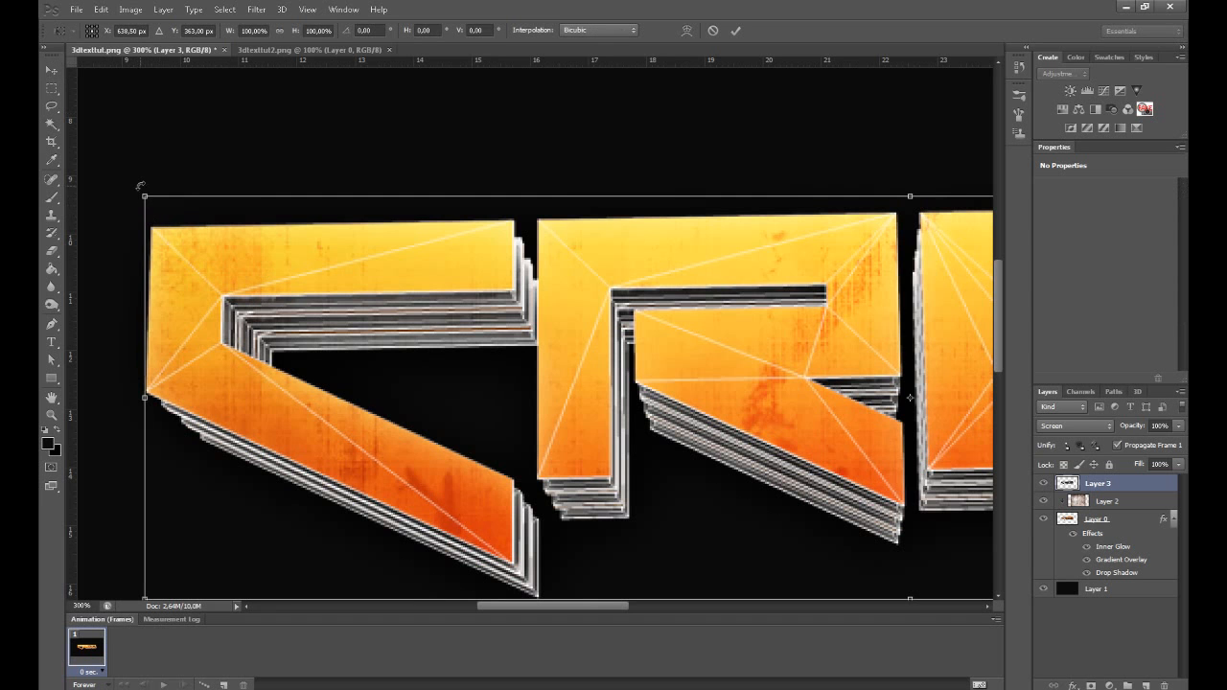
pyautogui.moveTo(104, 138); pyautogui.dragTo(60, 85)
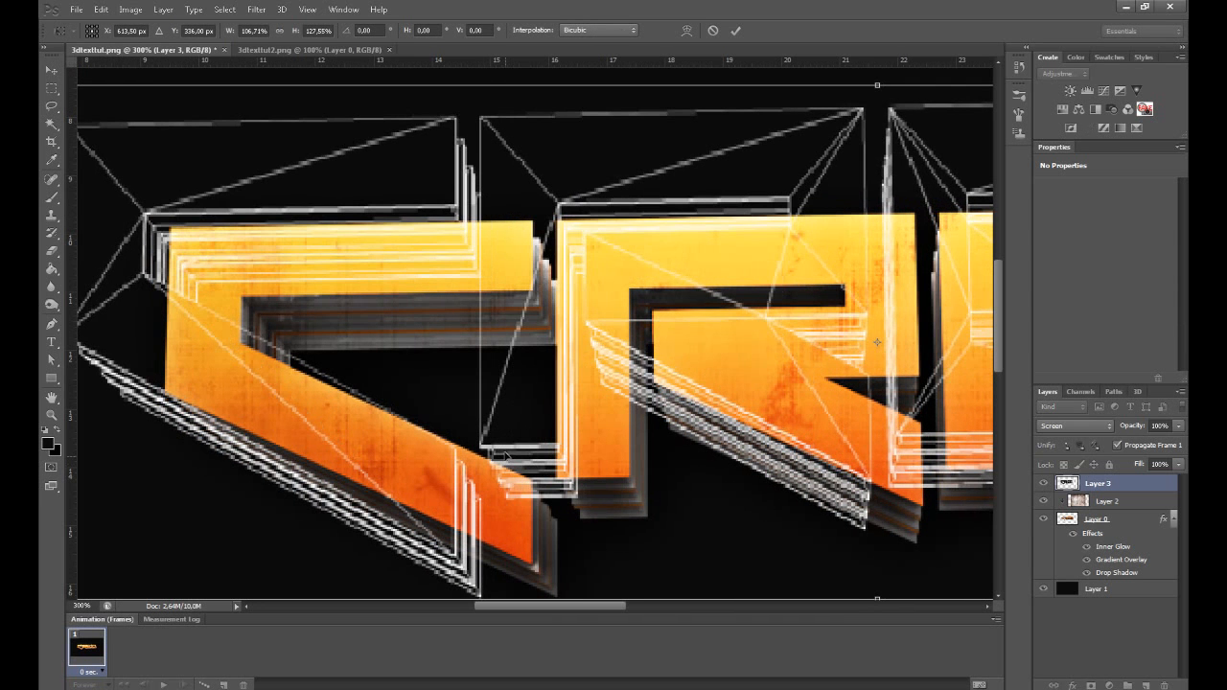
pyautogui.press('Return')
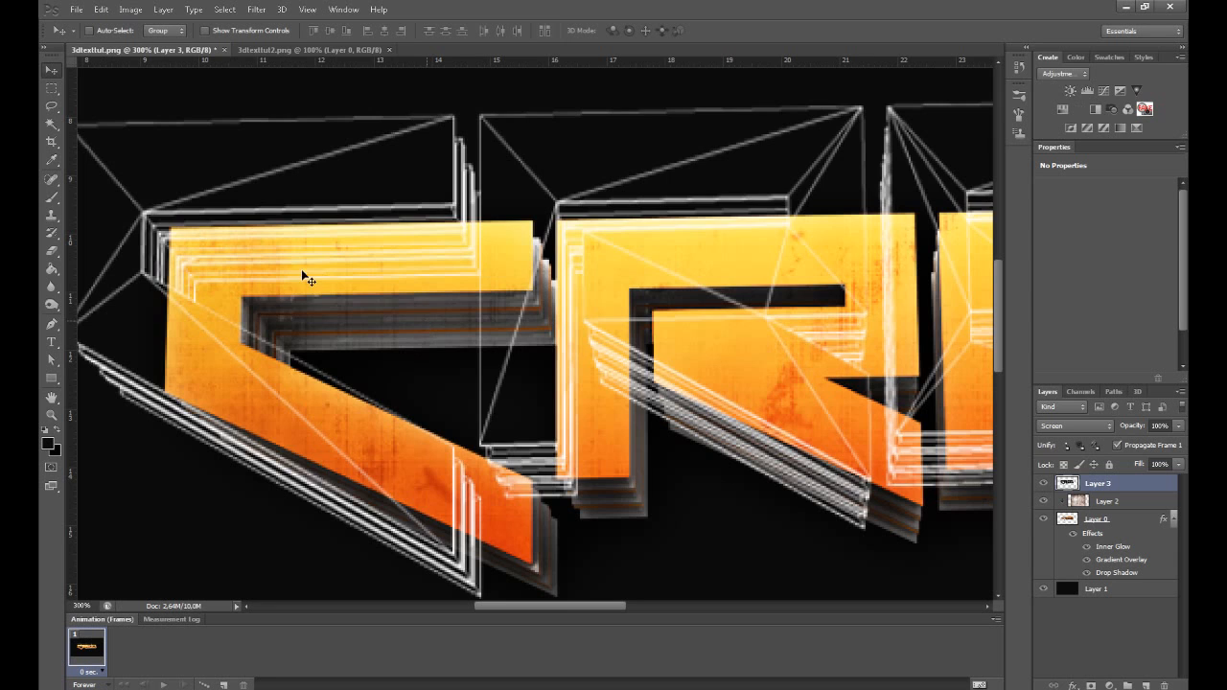
pyautogui.hotkey('ctrl', 'z')
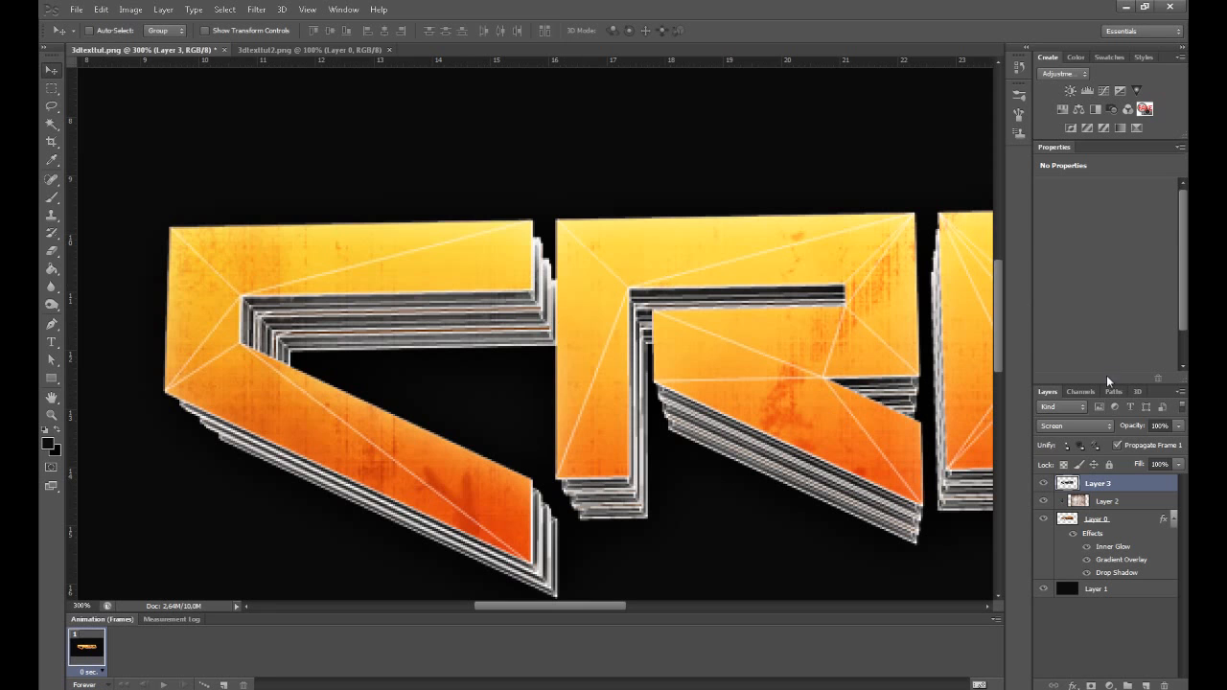
# Lower the edge render layer's opacity to 88% and bring the whole composition back into view.
pyautogui.moveTo(1134, 428)
pyautogui.mouseDown()
pyautogui.moveTo(1088, 425)
pyautogui.moveTo(1123, 426)
pyautogui.mouseUp()
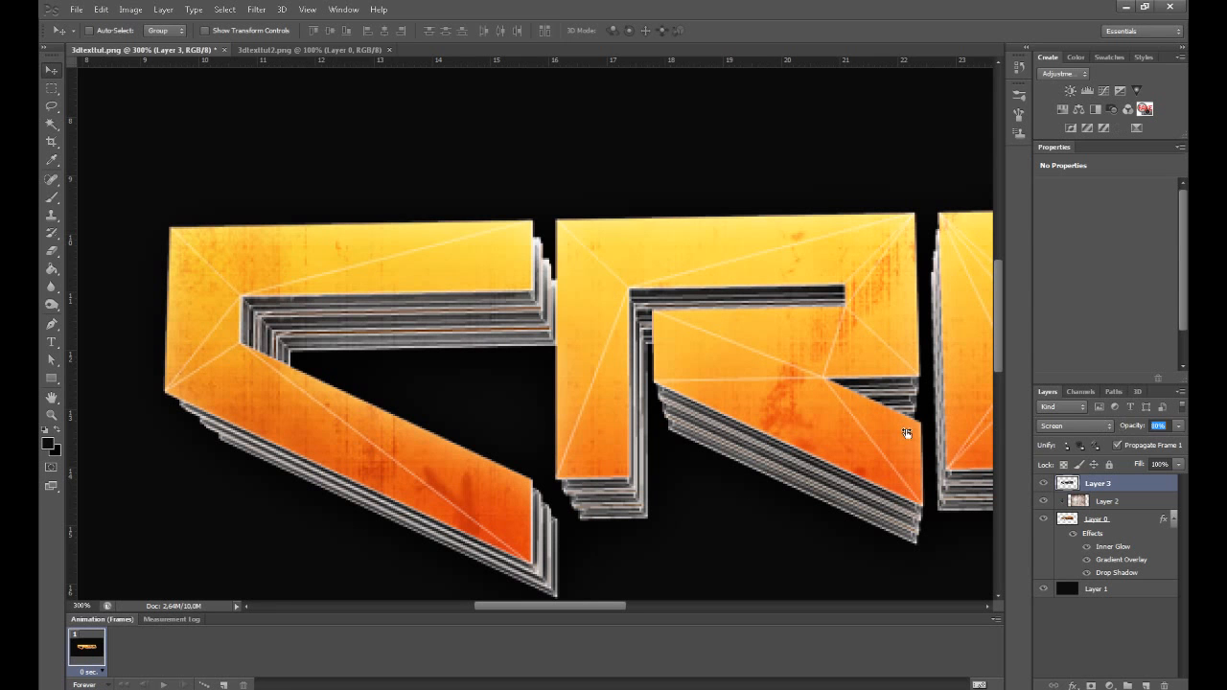
pyautogui.press('z')
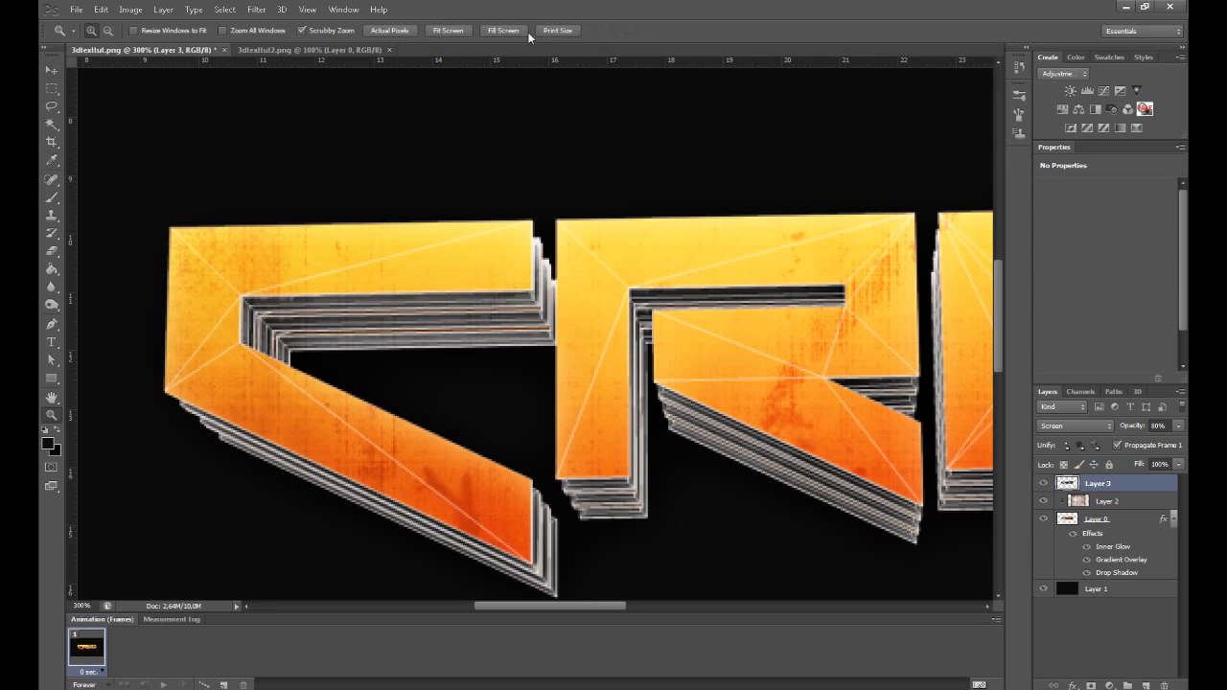
pyautogui.click(493, 32)
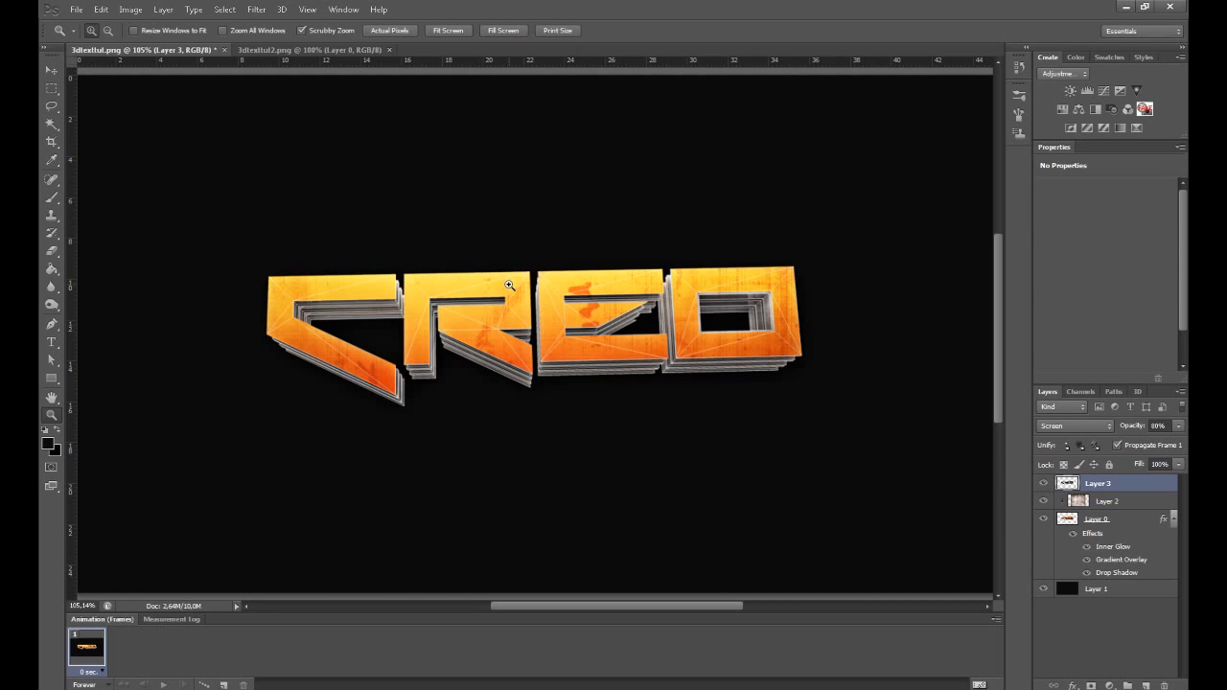
# Switch to Chrome to view the finished title on the OfficialCreo YouTube channel page, and return to Photoshop.
pyautogui.hotkey('alt', 'Tab')
pyautogui.click(92, 8)
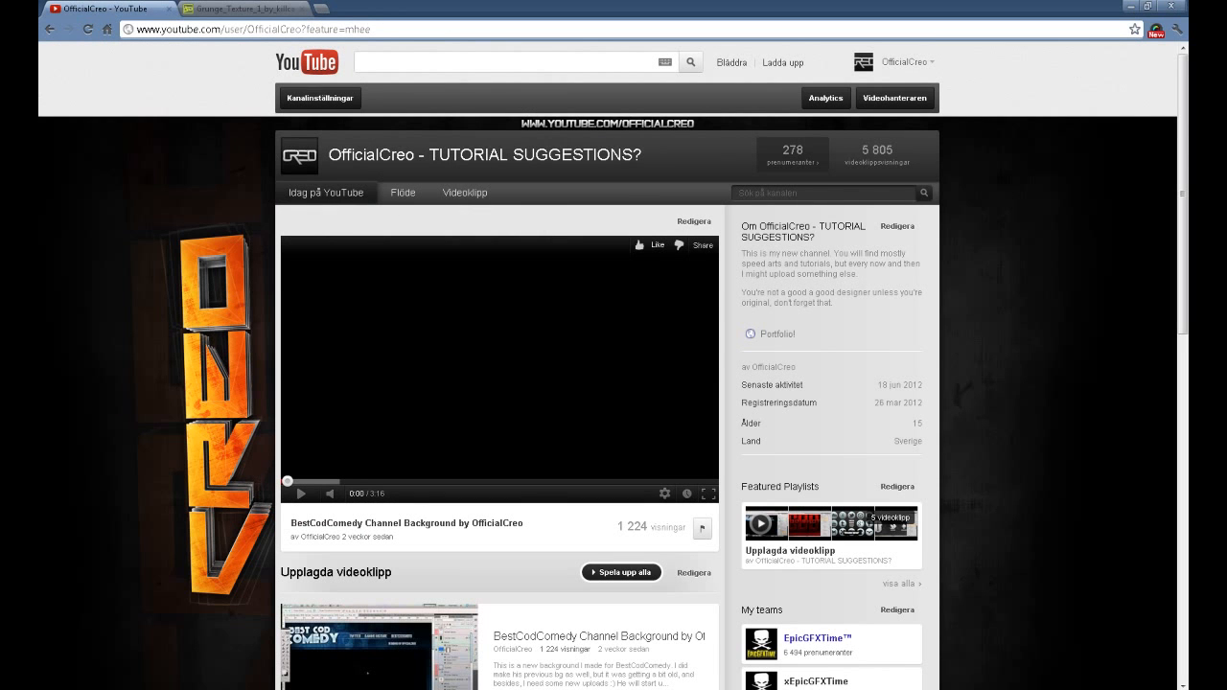
pyautogui.hotkey('alt', 'Tab')
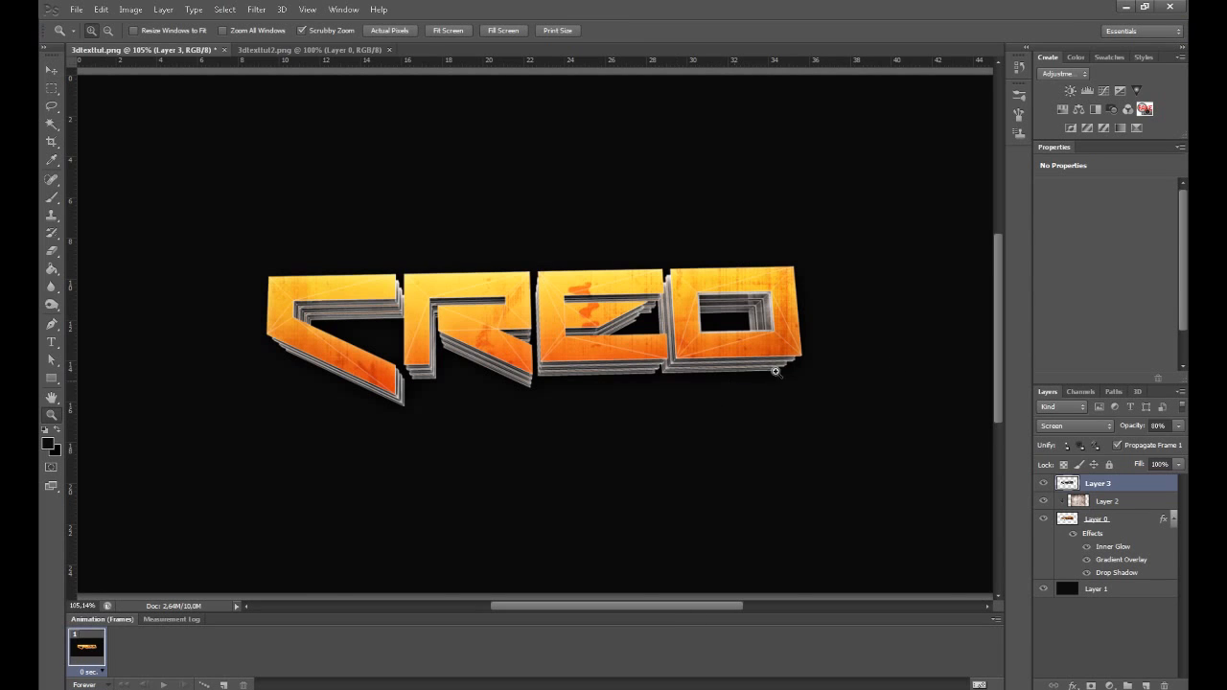